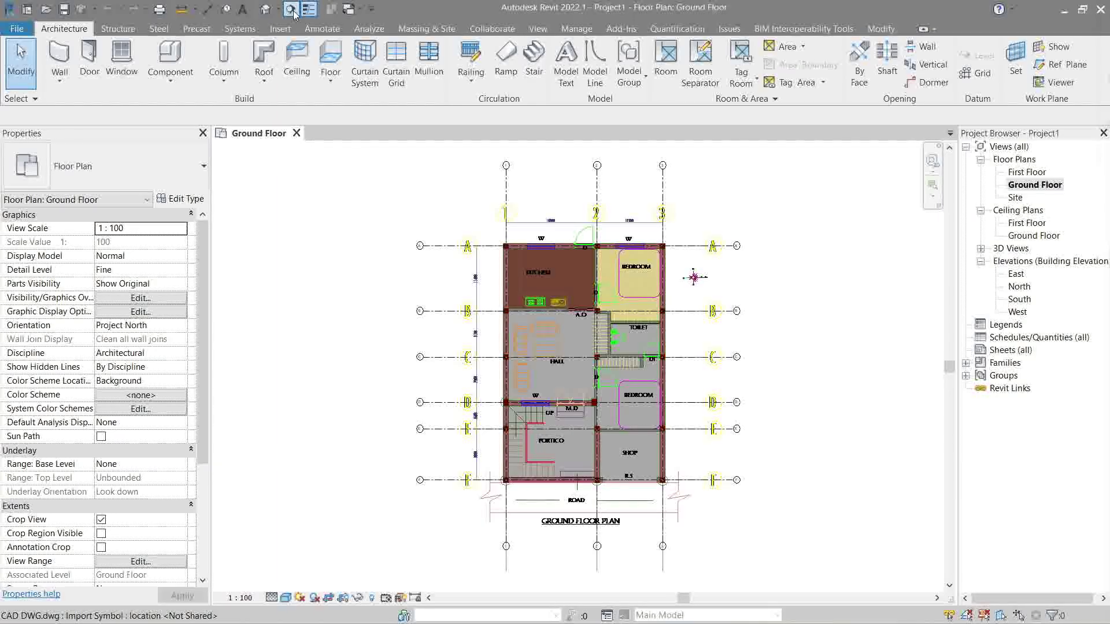
left_click(291, 9)
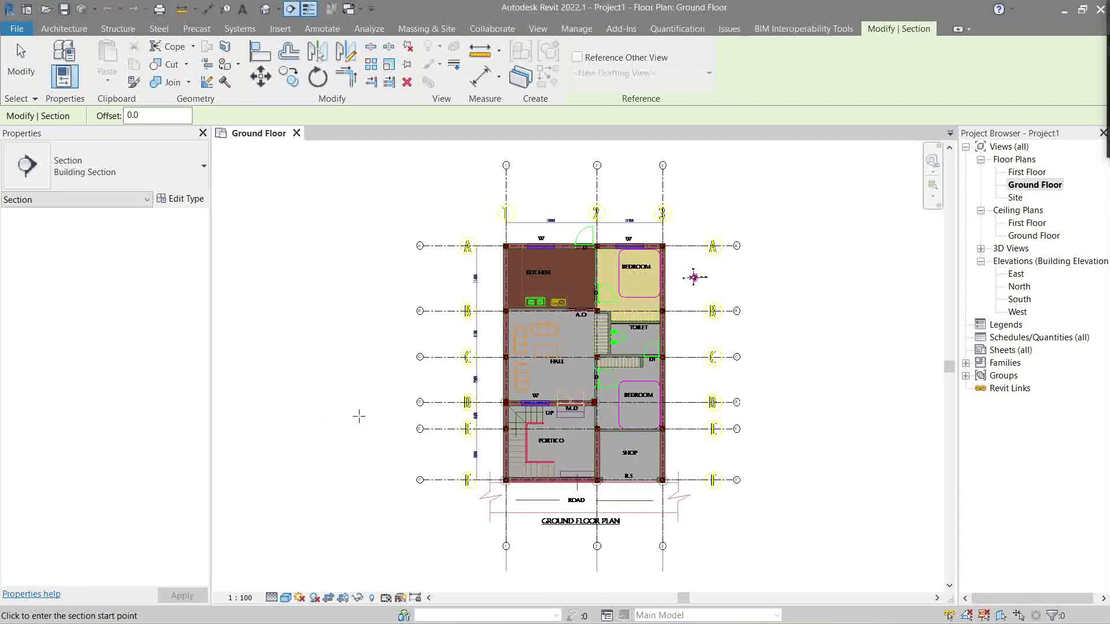
scroll(431, 339, "up", 5)
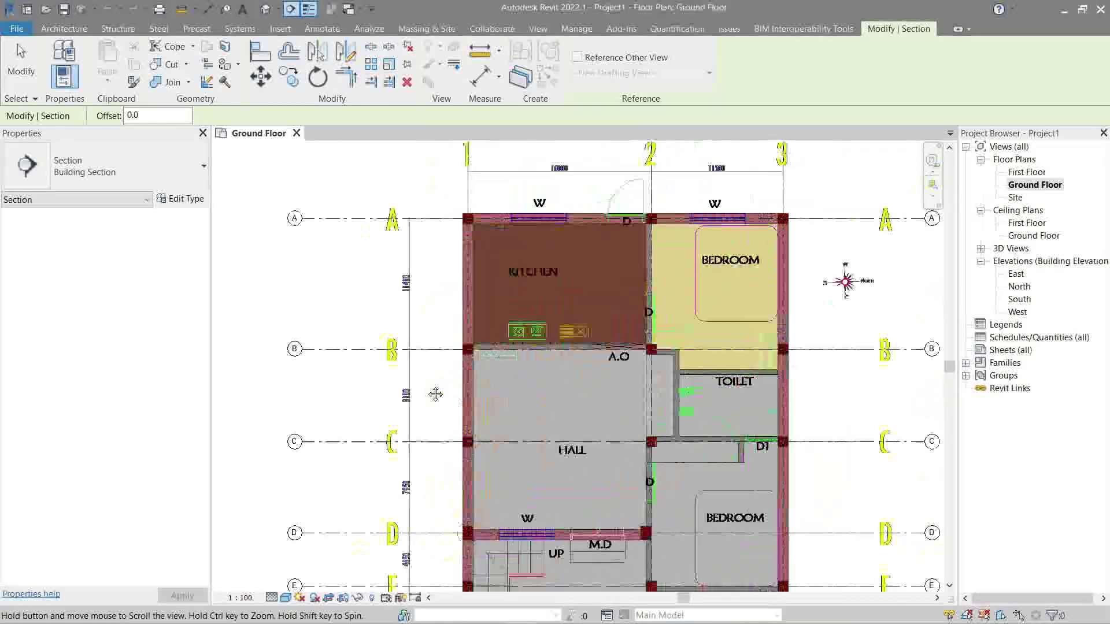
middle_click_drag(409, 317, 405, 342)
key("Escape")
key("Escape")
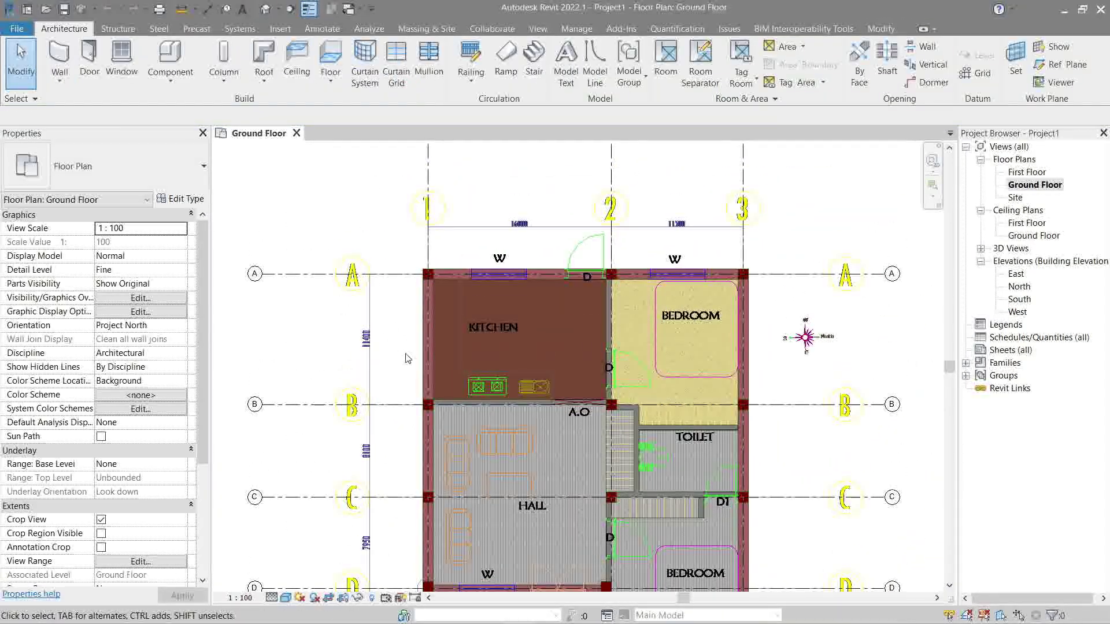
Hide the imported CAD DWG.dwg drawing in the Ground Floor plan through the Visibility/Graphic Overrides.
key("v")
key("g")
left_click(337, 158)
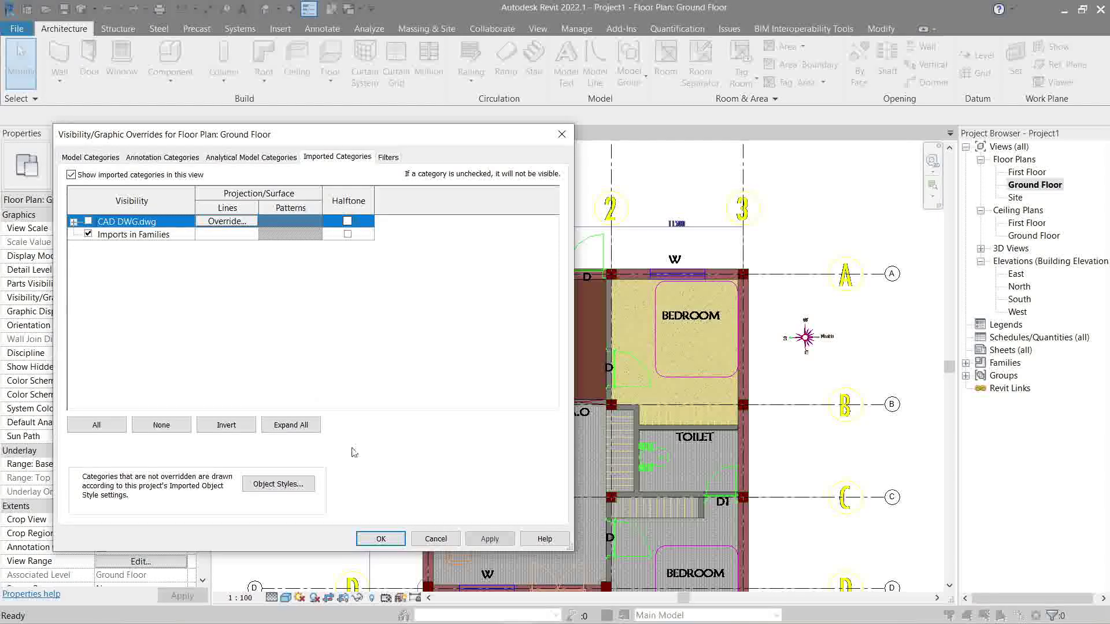
left_click(381, 540)
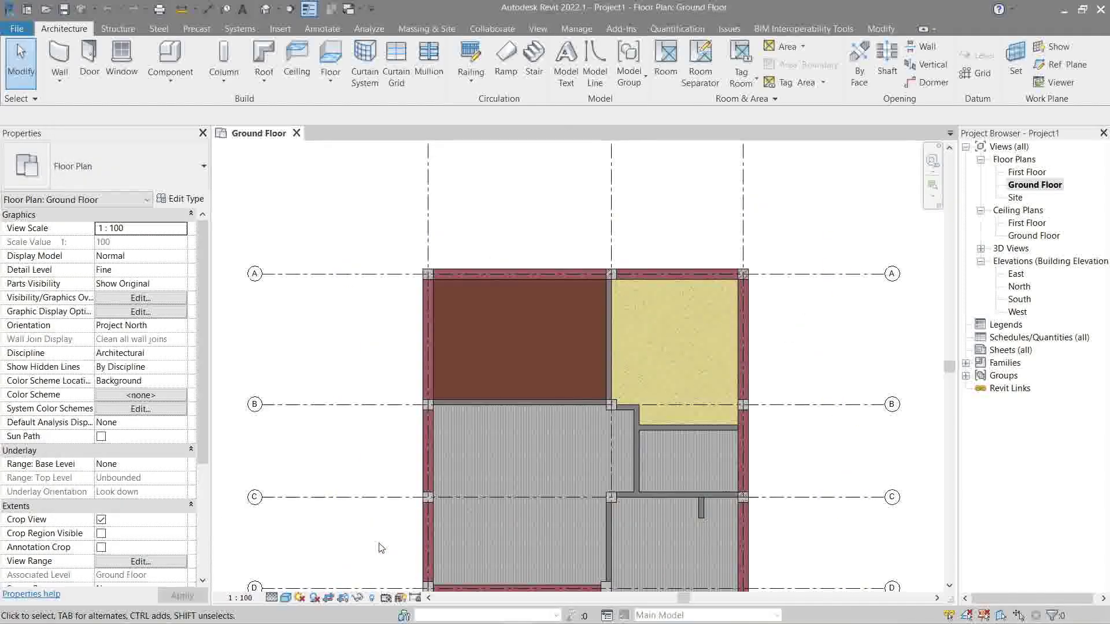
Draw a horizontal building section between grids A and B, crossing the kitchen and bedroom from outside grid 1 to outside grid 3.
middle_click_drag(402, 370, 352, 380)
scroll(353, 381, "down", 1)
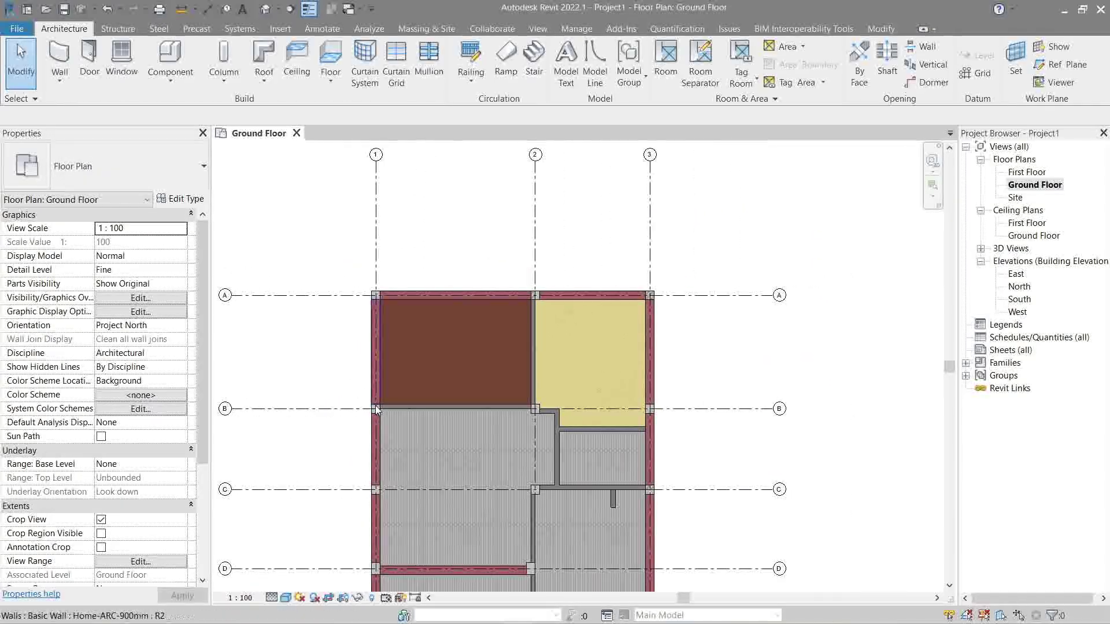
left_click(291, 11)
left_click(330, 361)
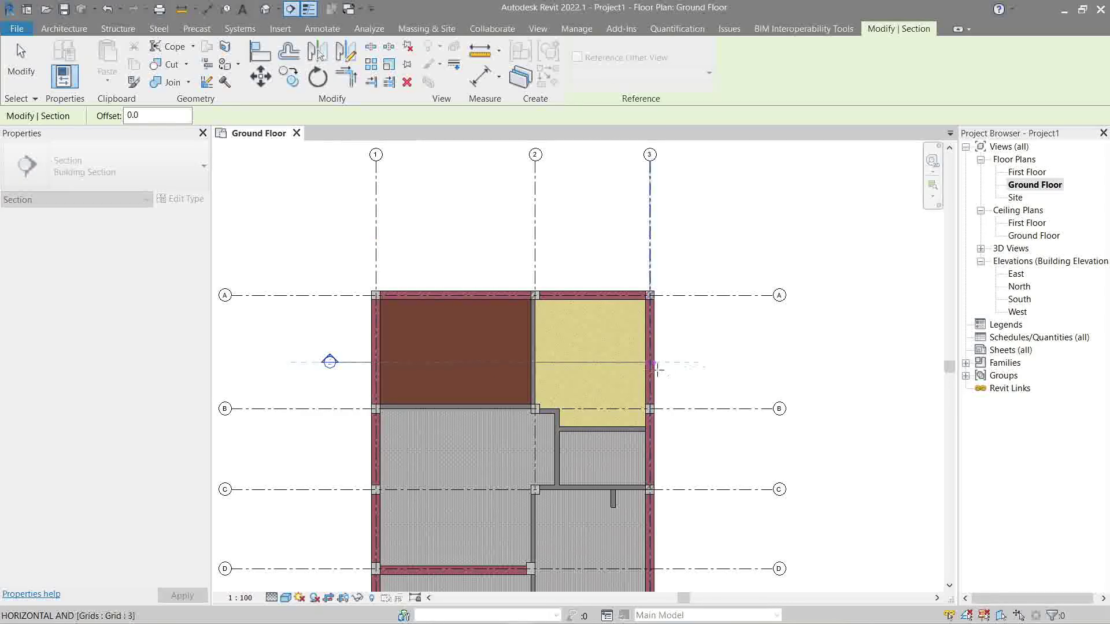
left_click(706, 362)
key("Escape")
key("Escape")
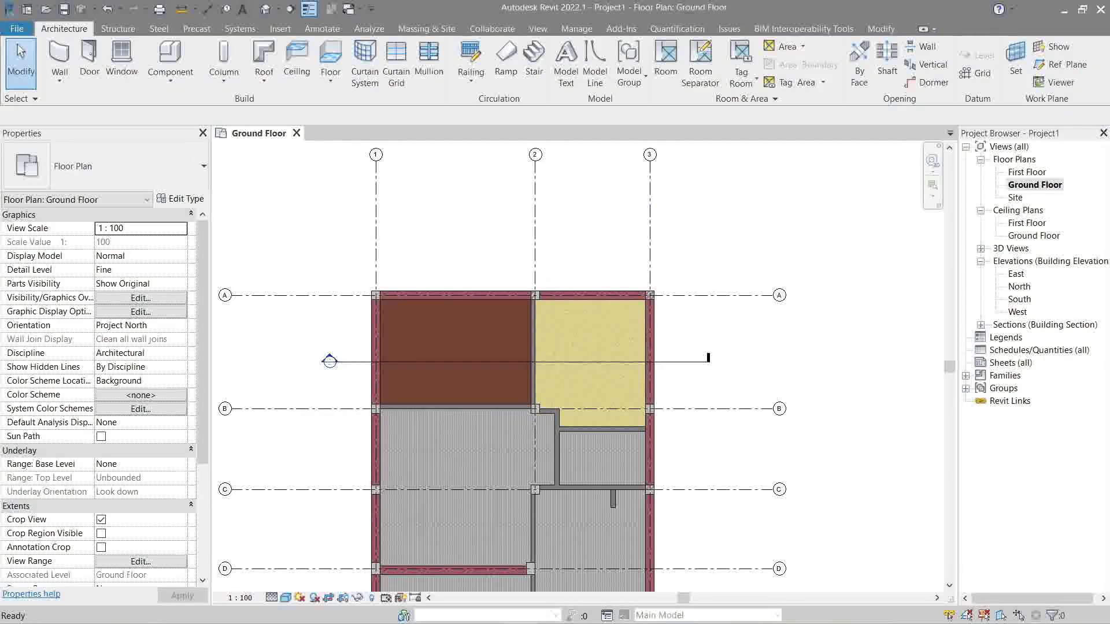
Extend the section's far clip beyond grid A to about 9782 mm and pull both side boundaries closer to the building.
left_click(680, 367)
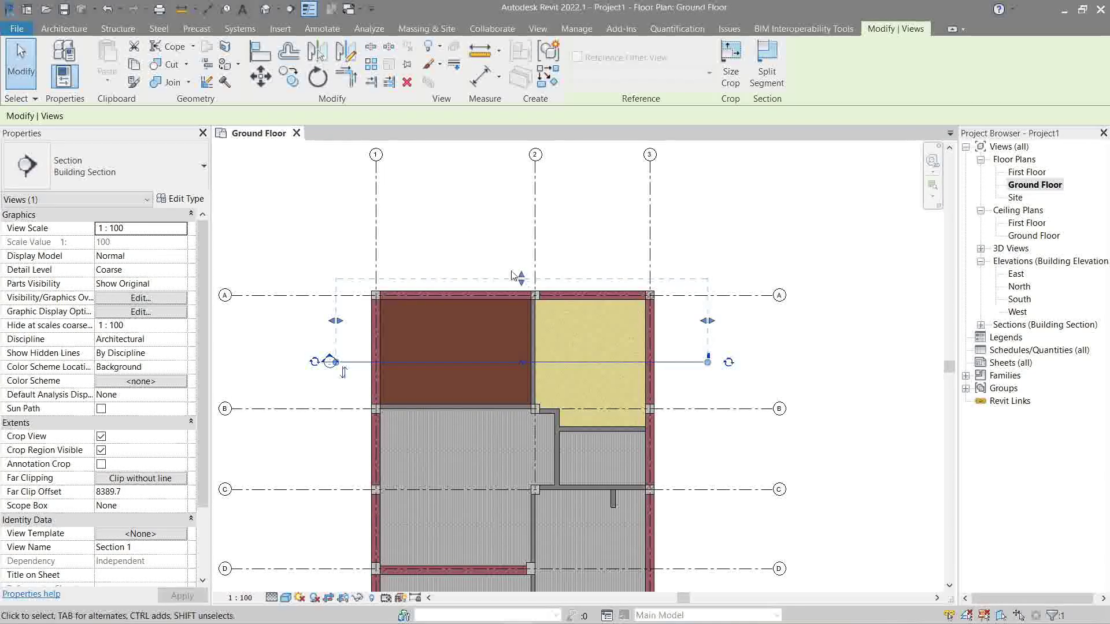
left_click_drag(519, 278, 522, 265)
left_click_drag(523, 217, 540, 198)
left_click_drag(521, 261, 521, 265)
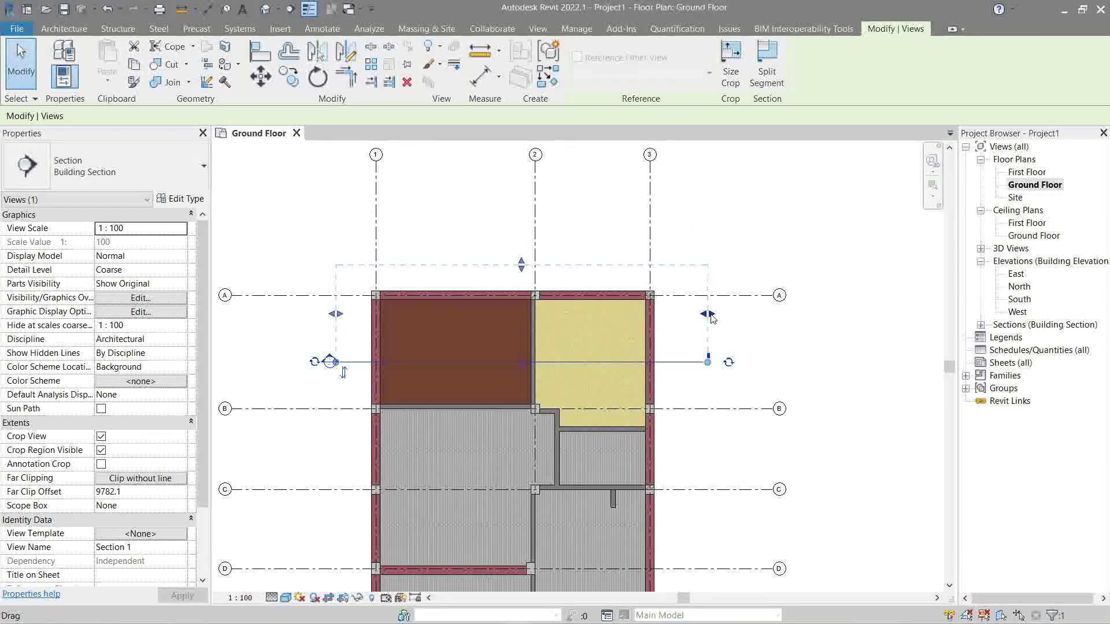
left_click_drag(709, 314, 804, 325)
left_click_drag(698, 320, 697, 317)
left_click_drag(335, 314, 354, 314)
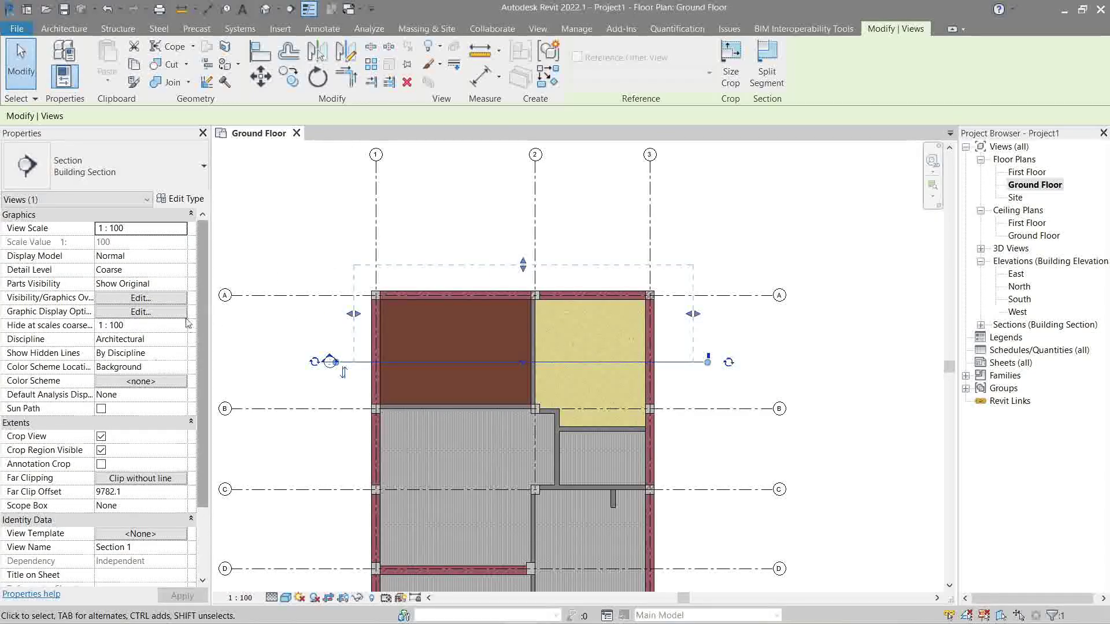
Extend the section's far clip offset to about 11697 mm and narrow both side boundaries further towards the outer walls.
scroll(164, 461, "down", 2)
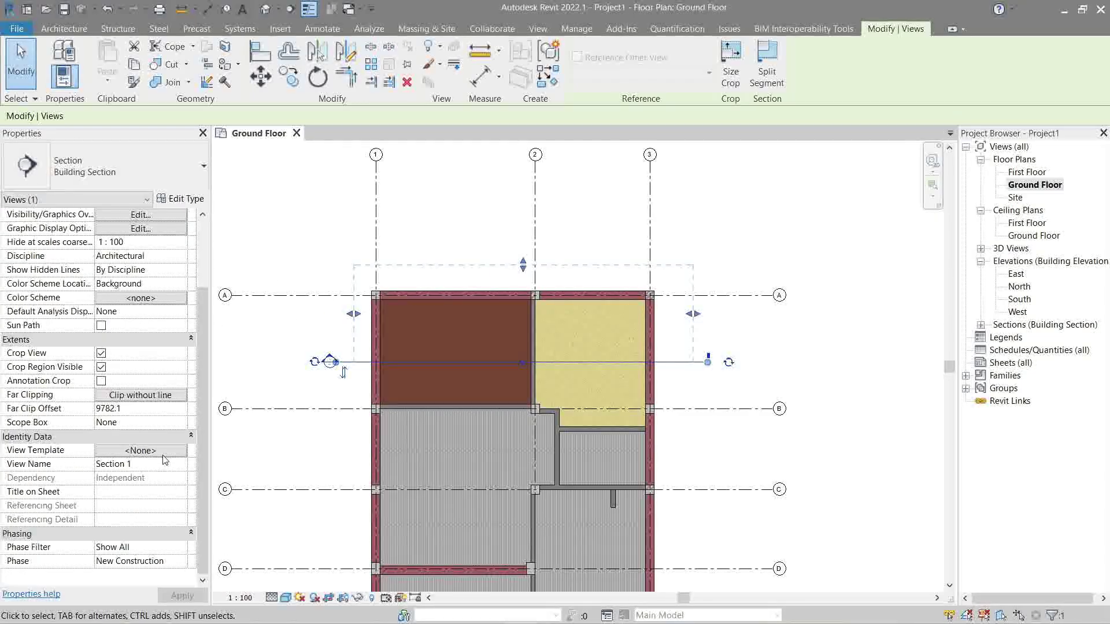
left_click(142, 408)
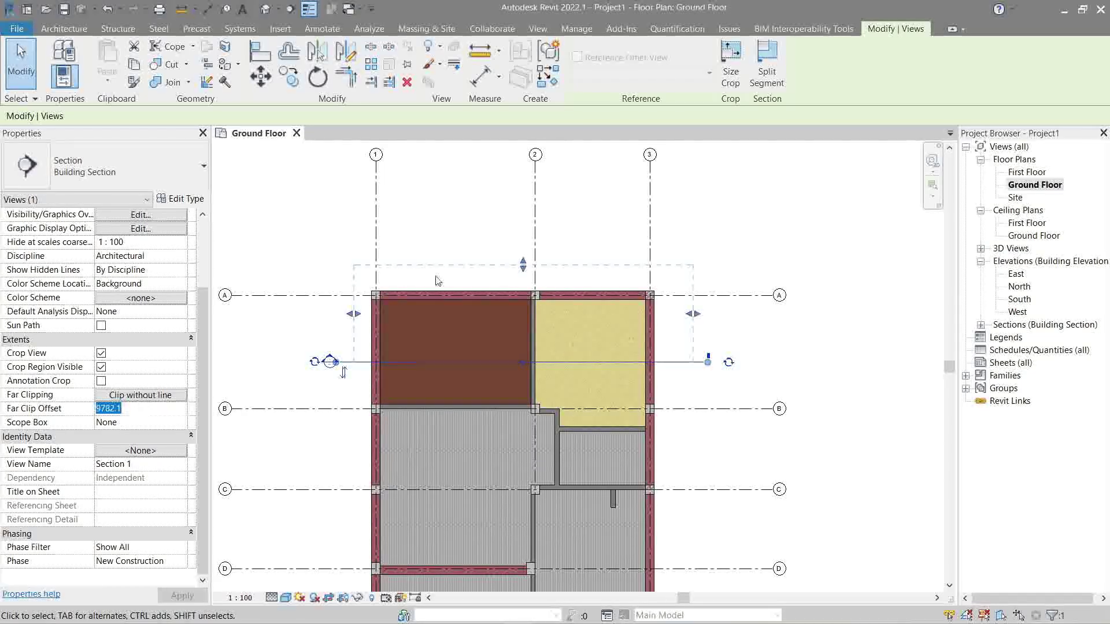
left_click_drag(523, 265, 524, 245)
left_click_drag(694, 305, 670, 321)
mouse_move(354, 305)
left_mouse_down()
mouse_move(305, 310)
mouse_move(358, 305)
left_mouse_up()
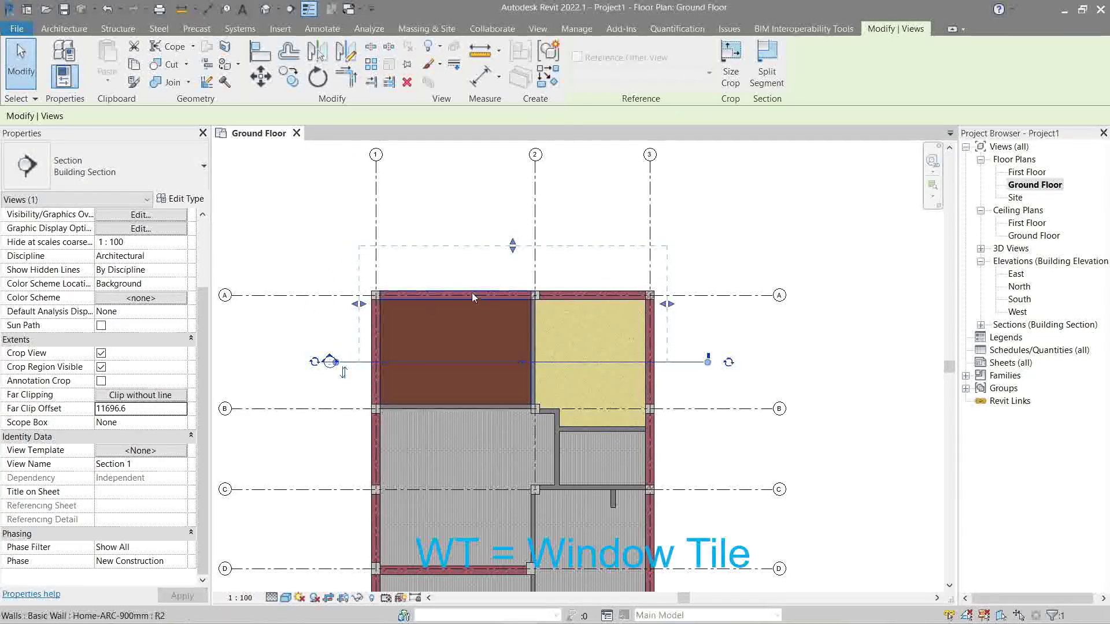
Open the Section Tag settings from the Building Section type properties.
left_click(183, 199)
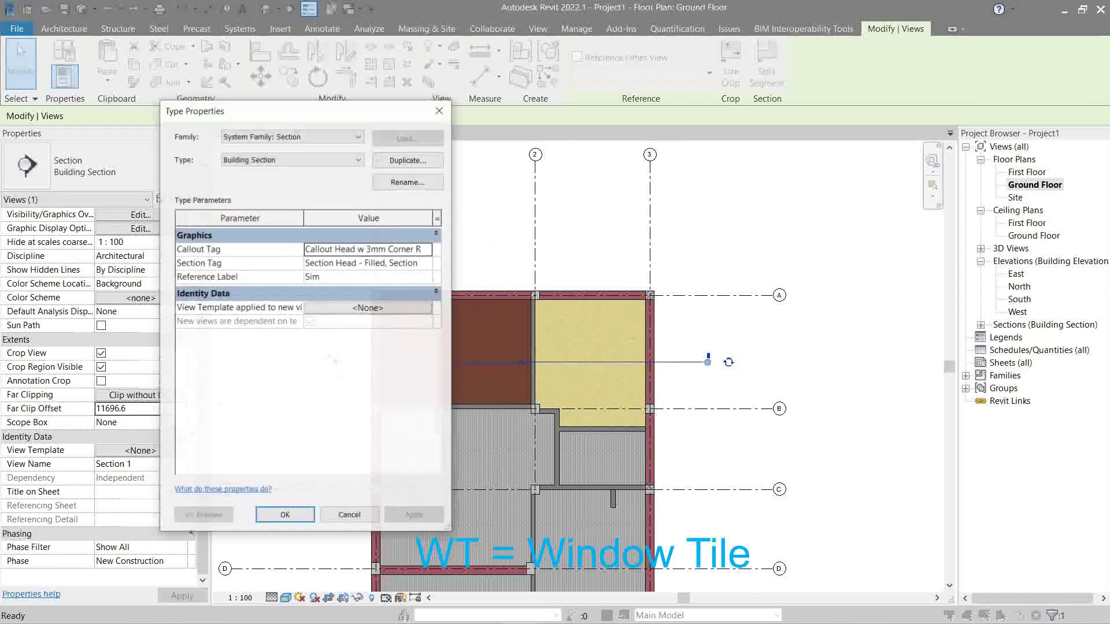
left_click_drag(307, 120, 547, 148)
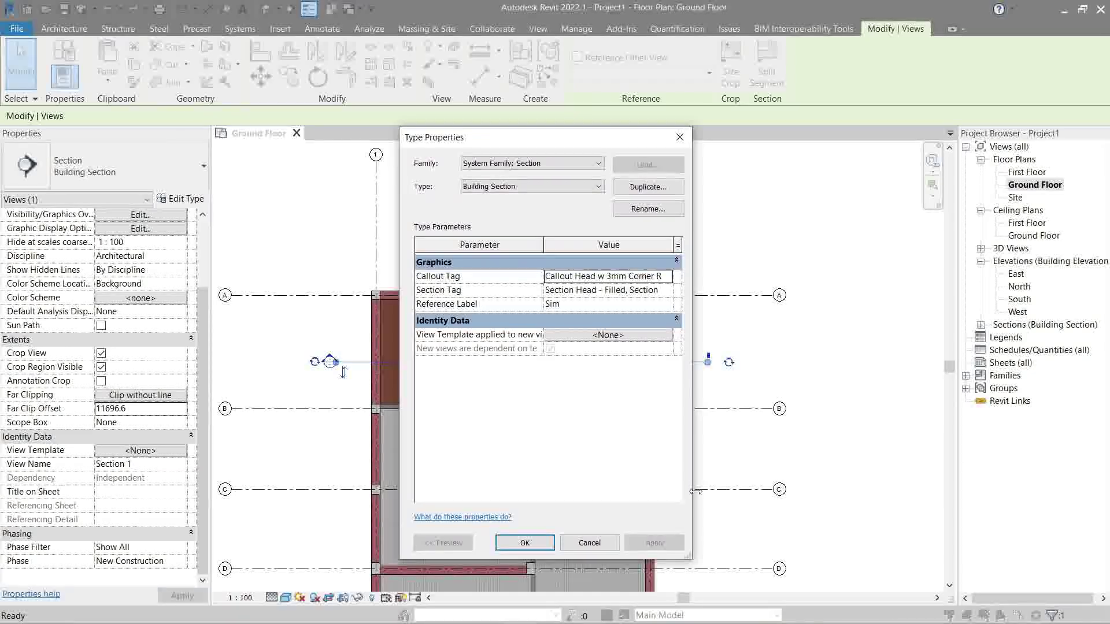
left_click_drag(691, 560, 830, 568)
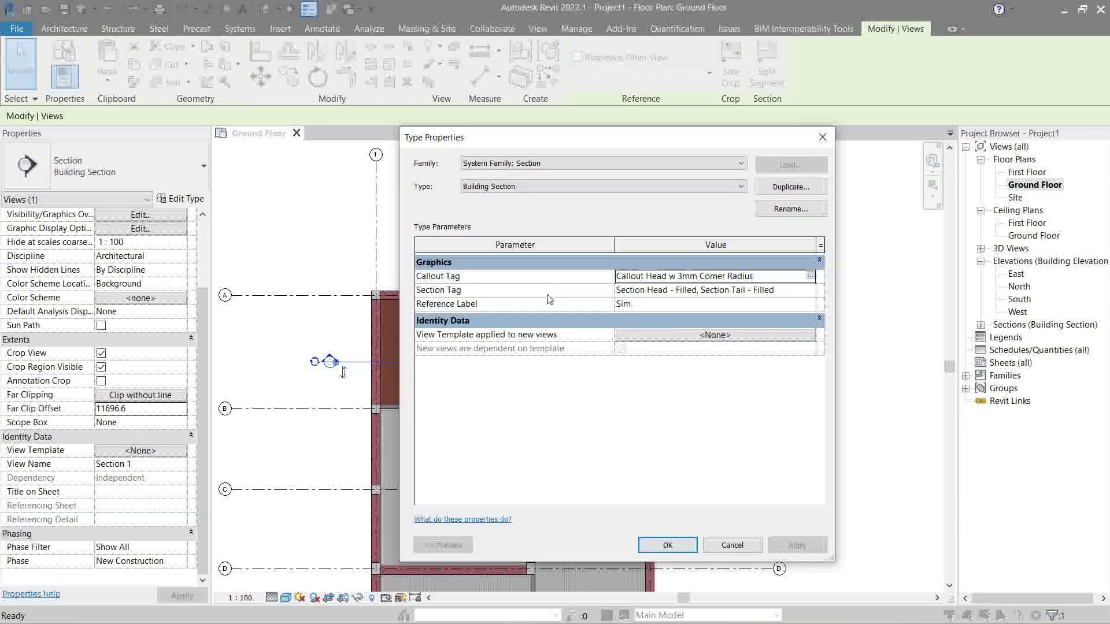
left_click(811, 291)
left_click(810, 291)
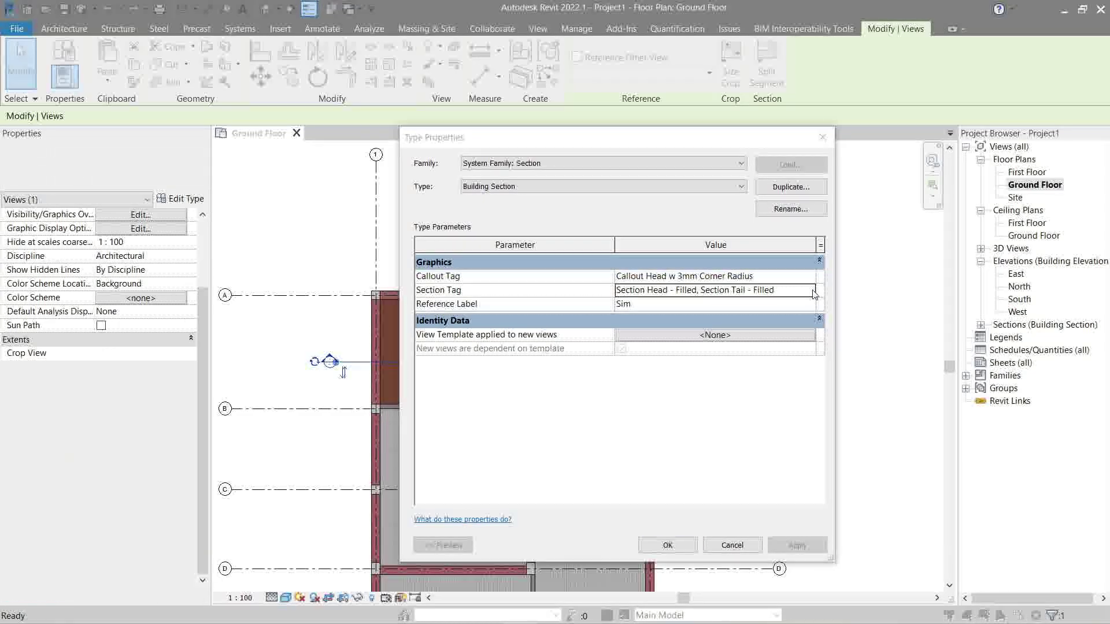
left_click(749, 289)
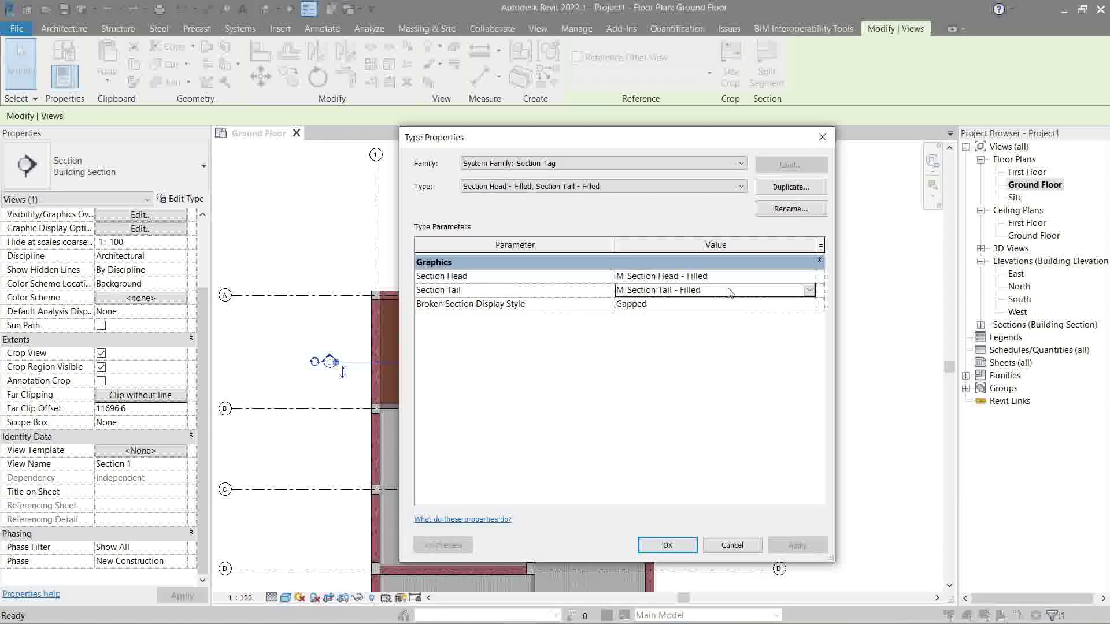
Set the tag's section head to M_Section Head - Open and section tail to M_Section Tail - Filled Horizontal, and apply the changes.
left_click(732, 276)
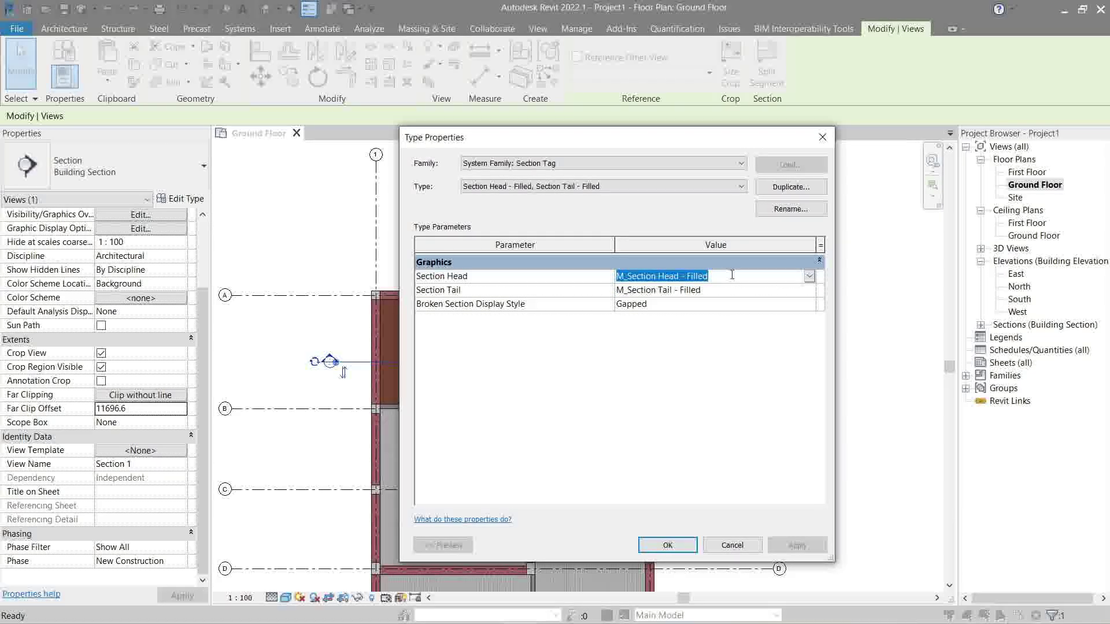
left_click_drag(671, 147, 819, 152)
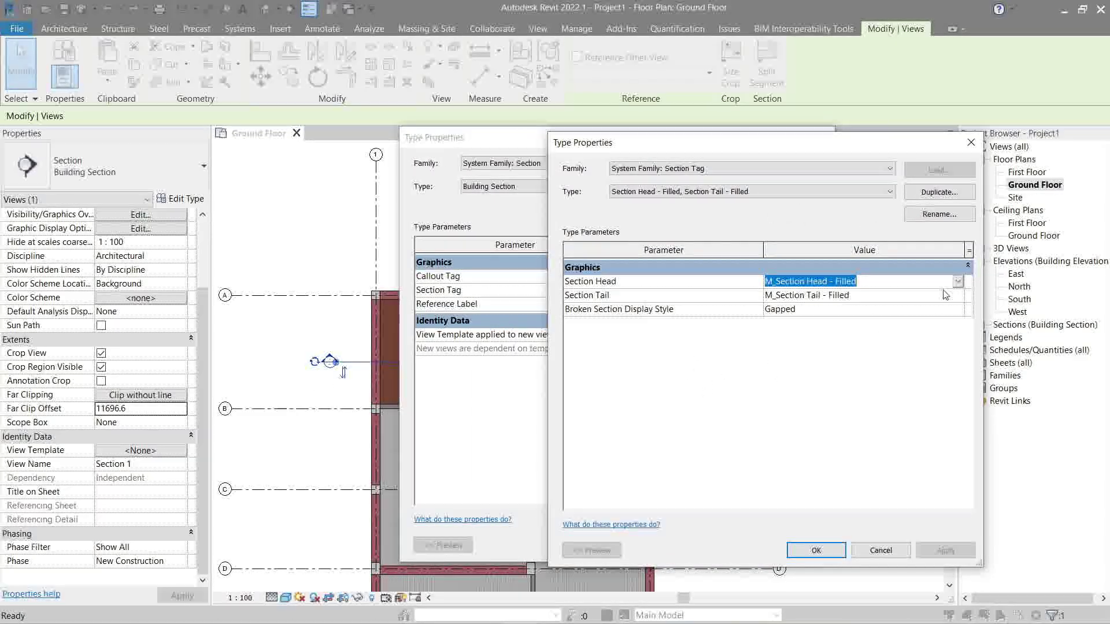
left_click(957, 281)
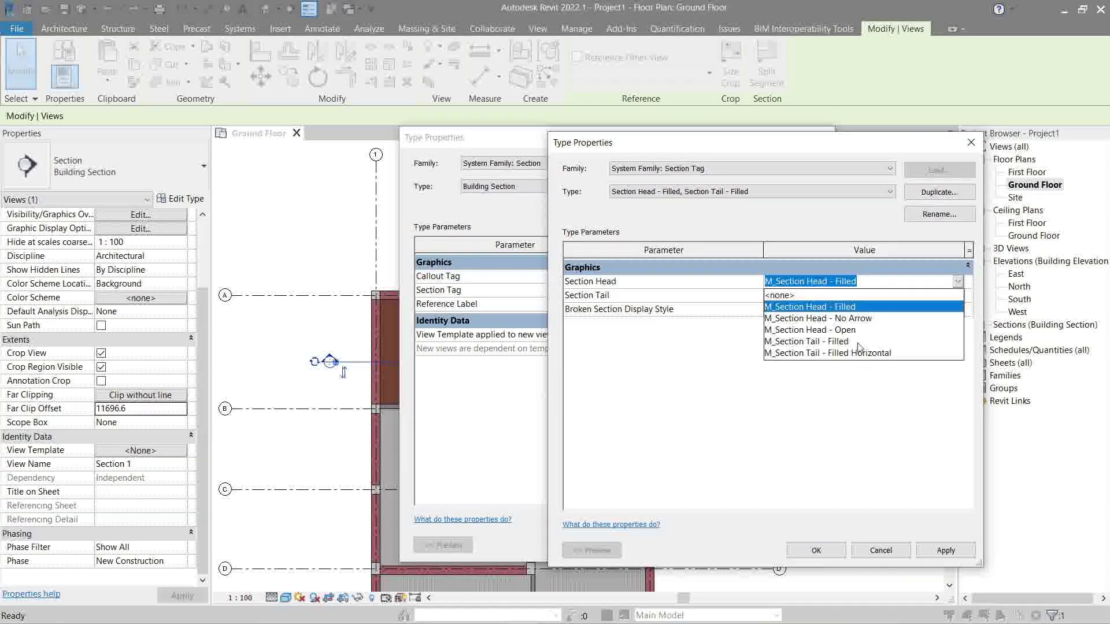
left_click(809, 329)
left_click(958, 295)
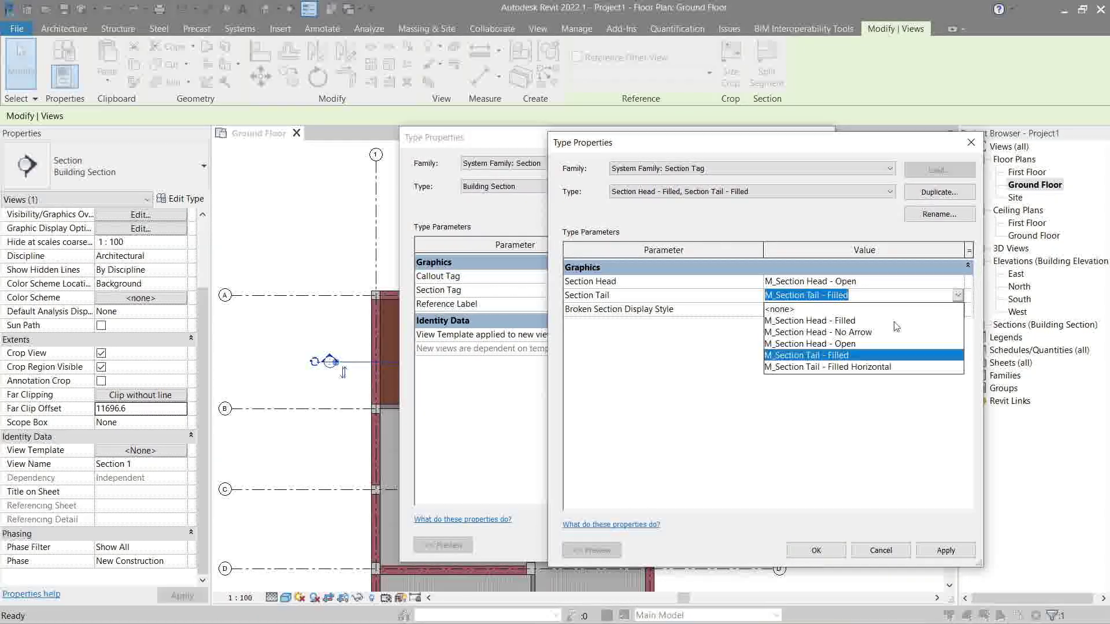
left_click(857, 367)
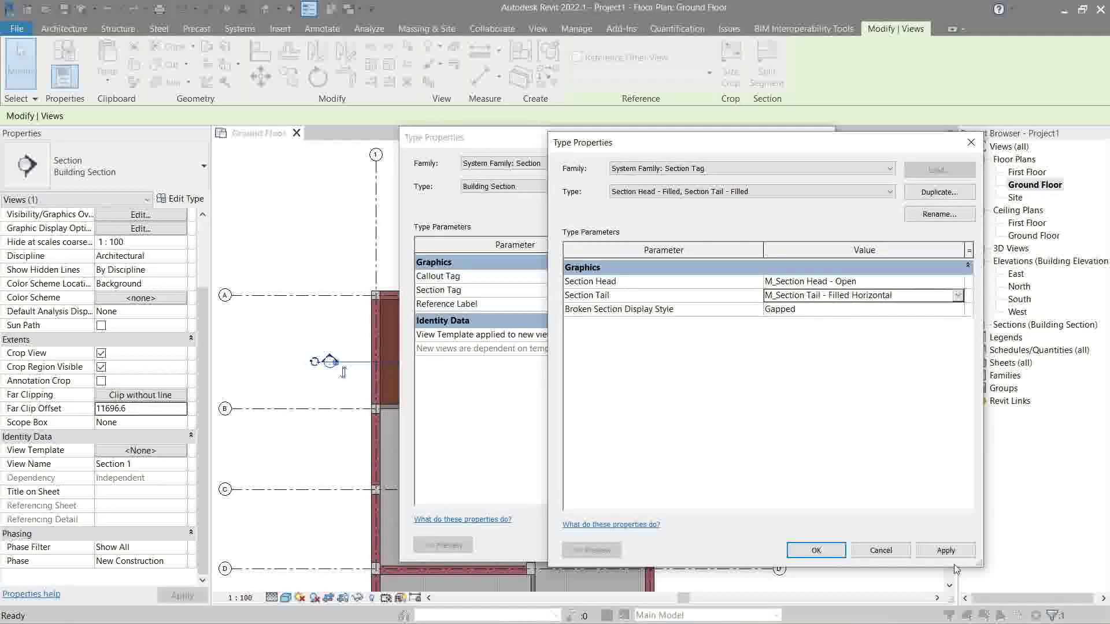
left_click(946, 551)
left_click(815, 550)
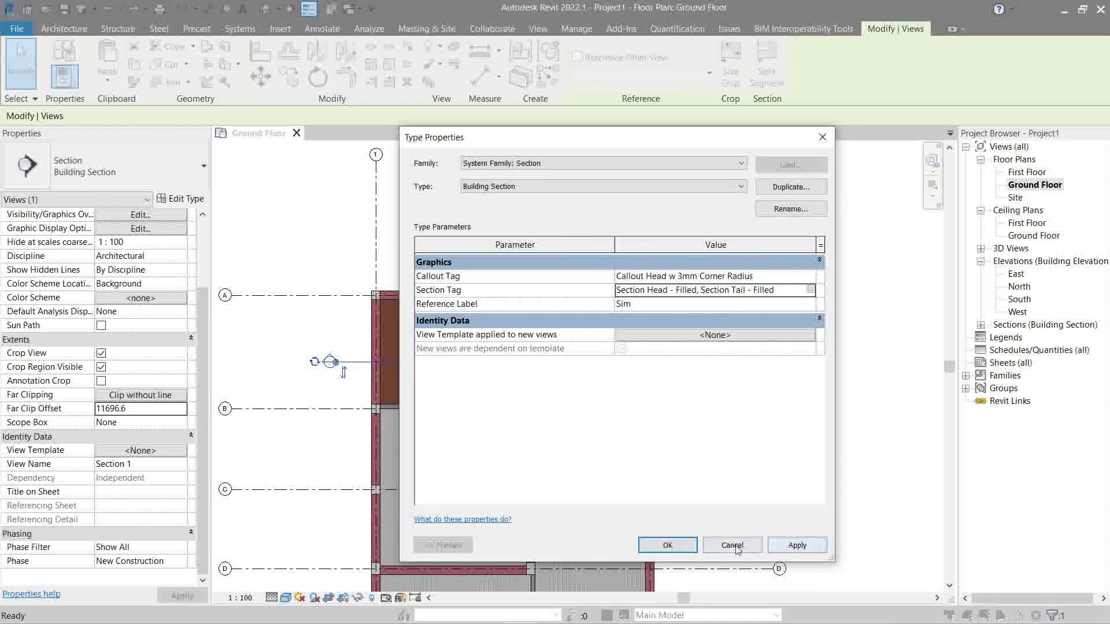
left_click(683, 547)
key("Escape")
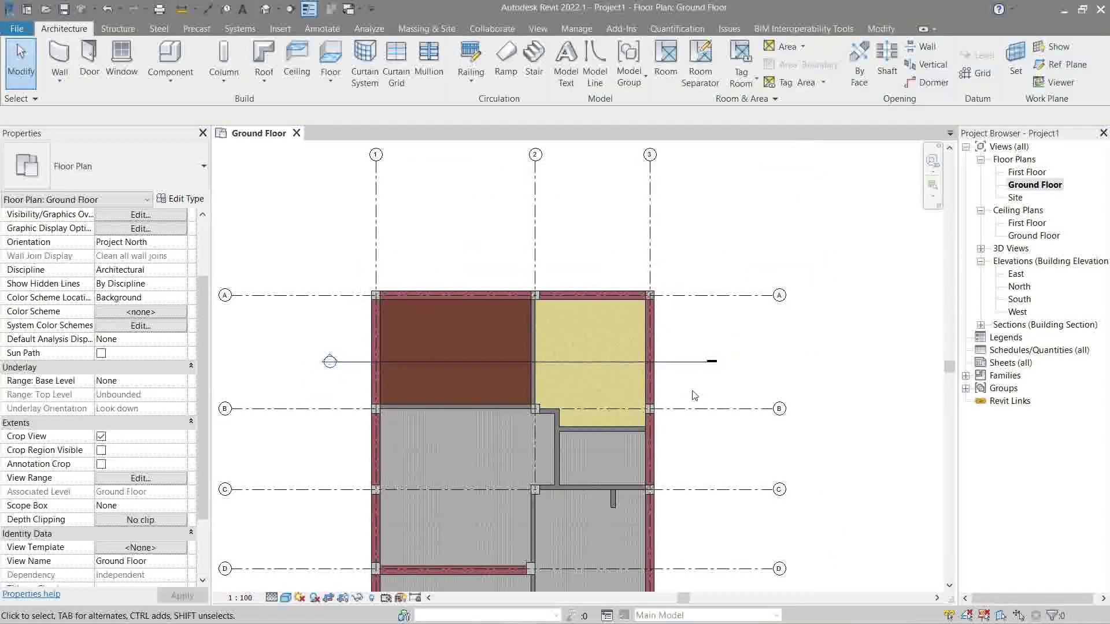
Examine the changed head and tail symbols at both ends of the section line.
scroll(682, 408, "up", 3)
middle_click_drag(681, 404, 864, 435)
scroll(869, 420, "down", 1)
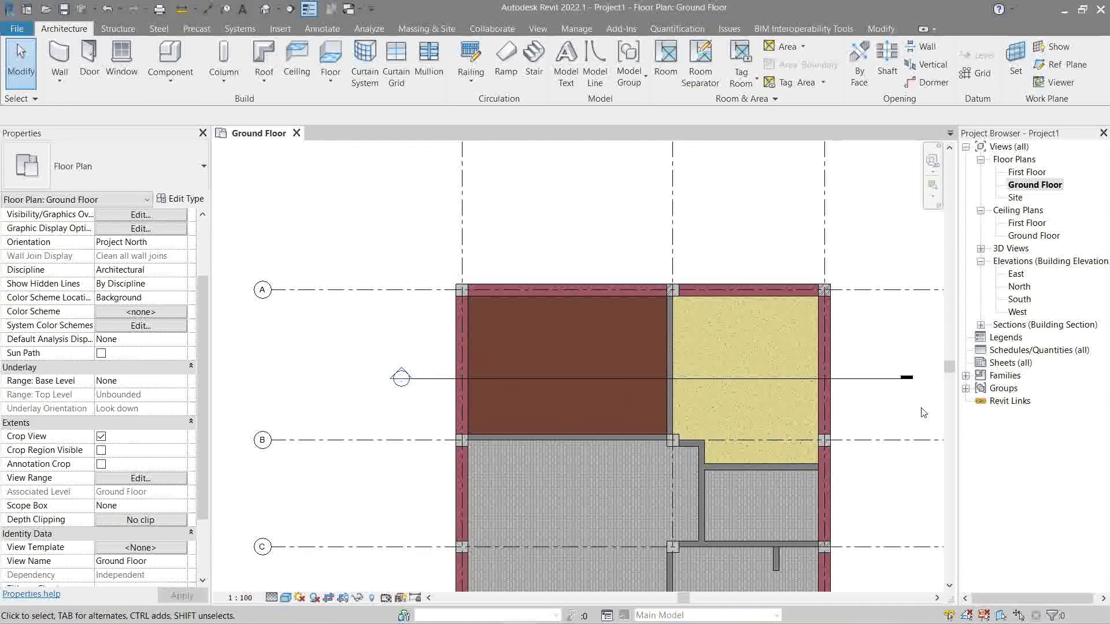
middle_click_drag(496, 419, 455, 434)
scroll(393, 418, "up", 3)
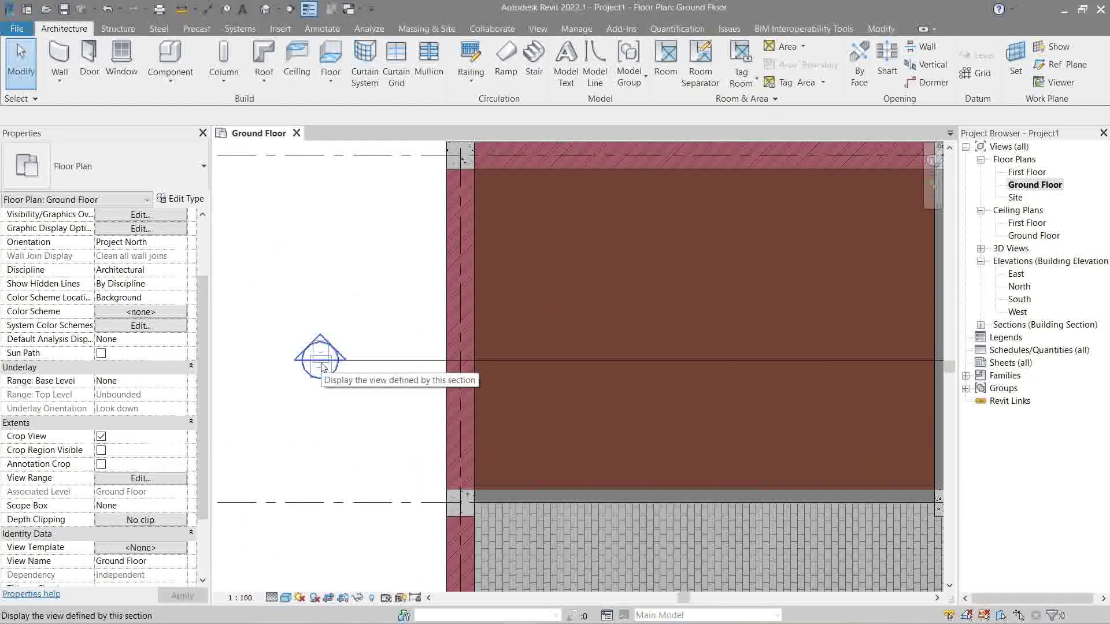
scroll(334, 353, "down", 2)
scroll(765, 408, "up", 4)
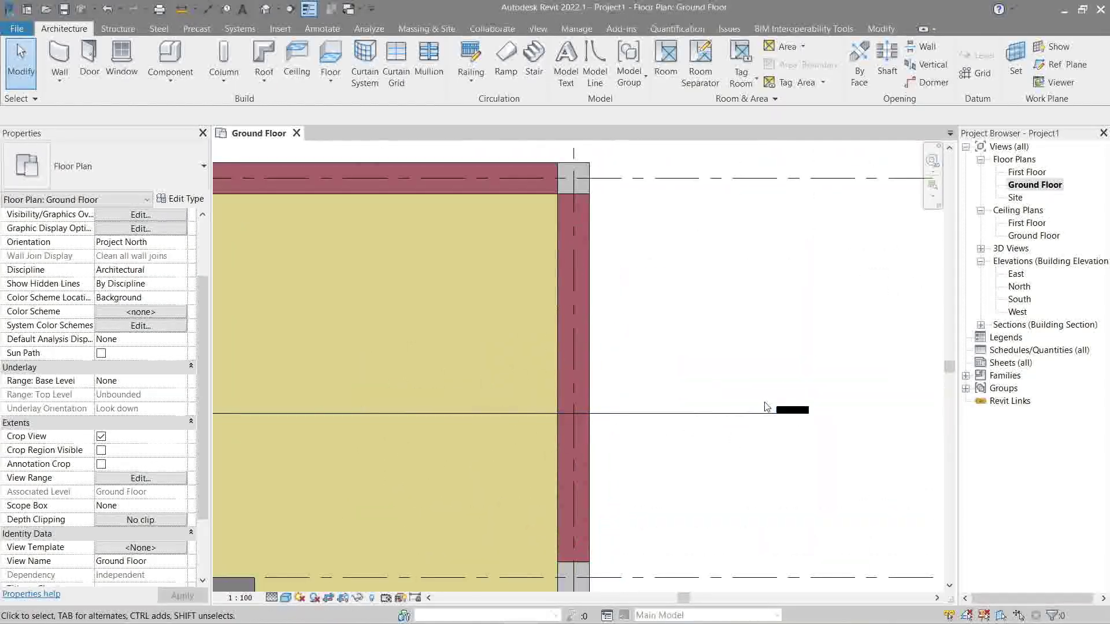
scroll(760, 399, "down", 3)
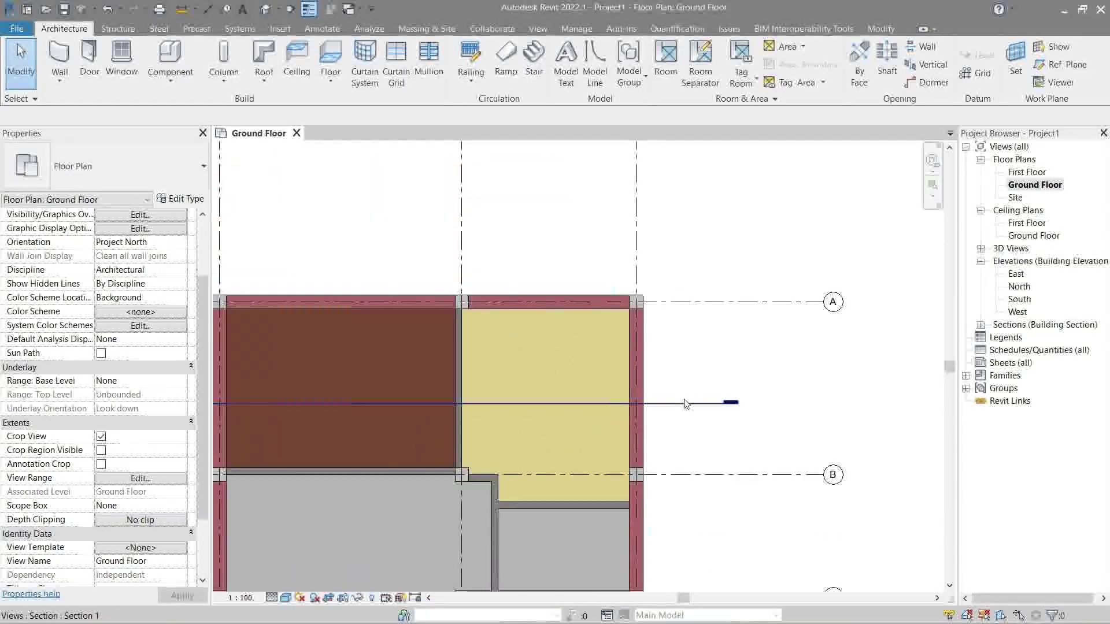
Break the section line with a gap and shorten both remaining segments to just inside the outer walls.
left_click(838, 422)
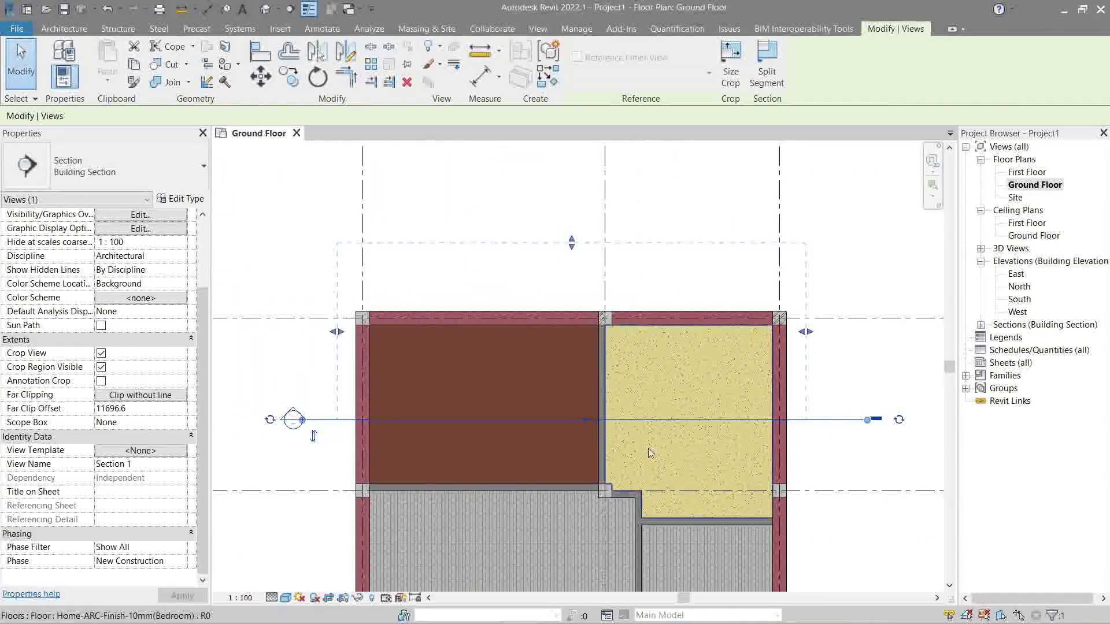
left_click(588, 425)
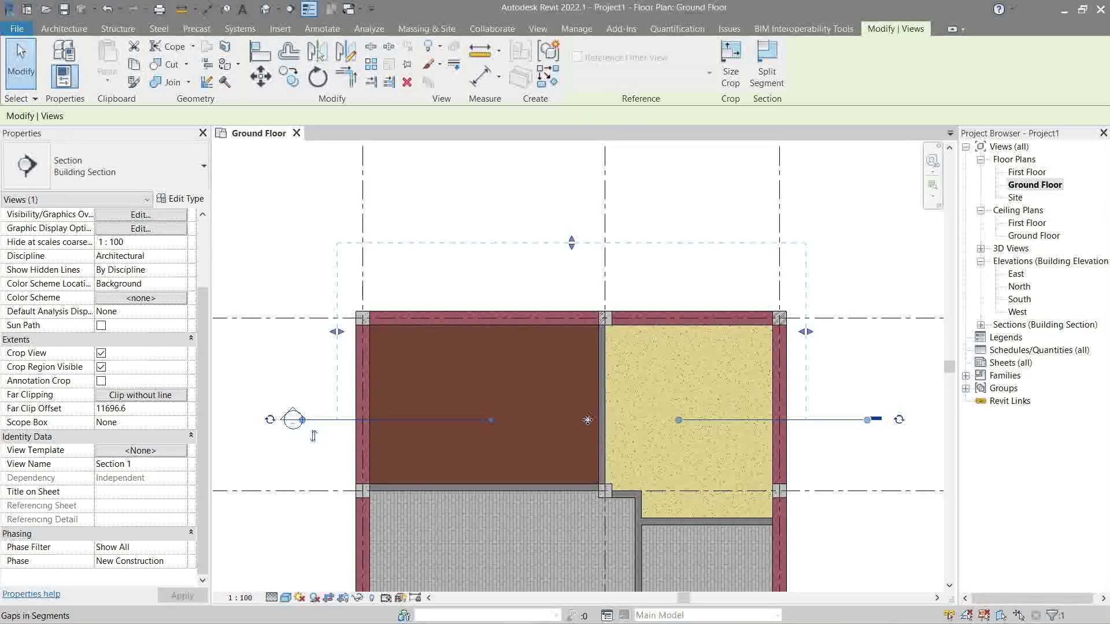
left_click_drag(761, 442, 758, 442)
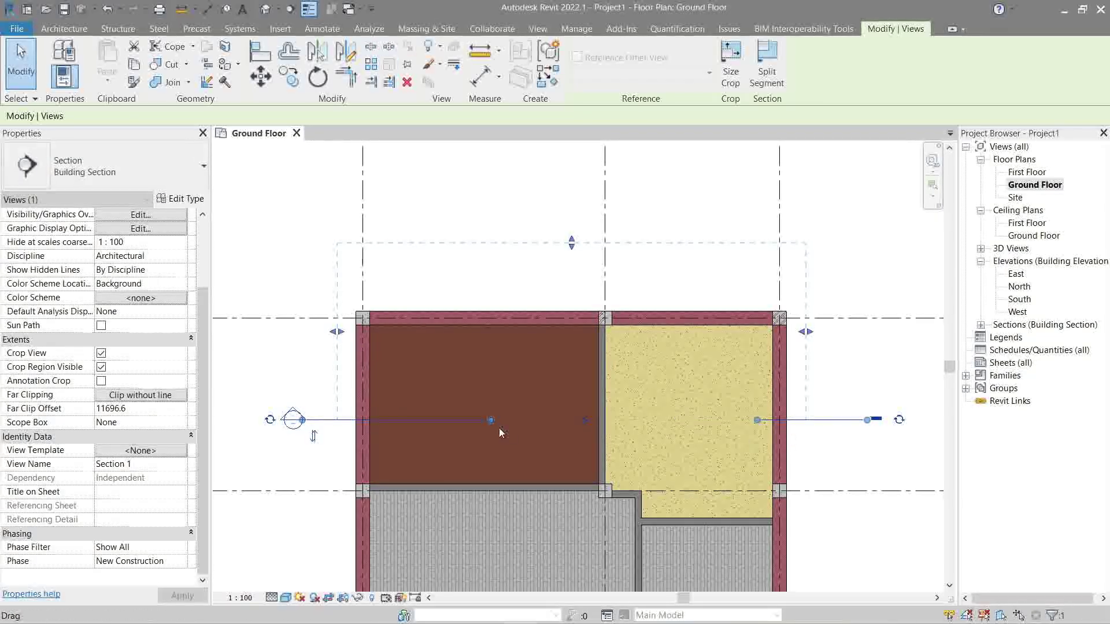
left_click_drag(491, 420, 462, 424)
left_click_drag(386, 429, 383, 433)
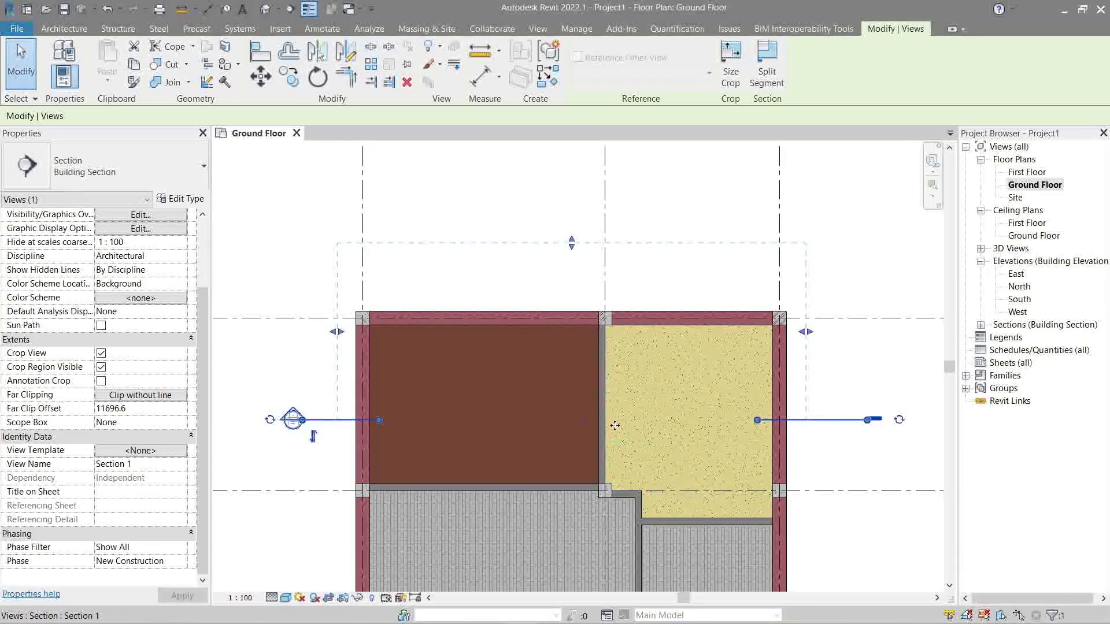
Set the Broken Section Display Style of the Building Section's tag to Continuous and accept the type changes.
left_click(182, 202)
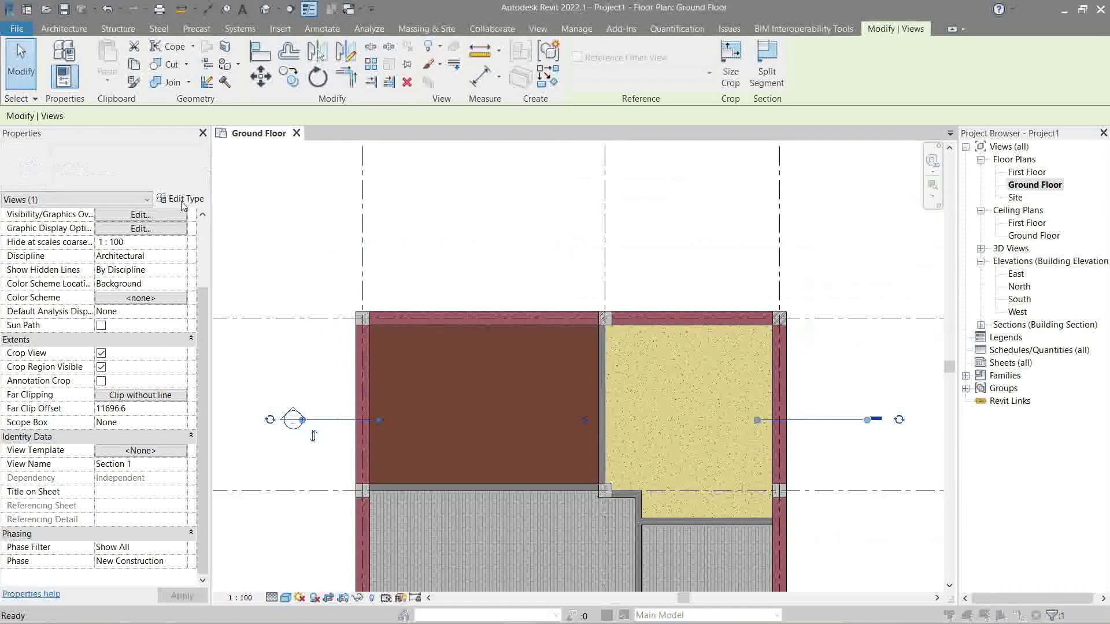
left_click(925, 295)
left_click(957, 295)
left_click(835, 311)
left_click(958, 310)
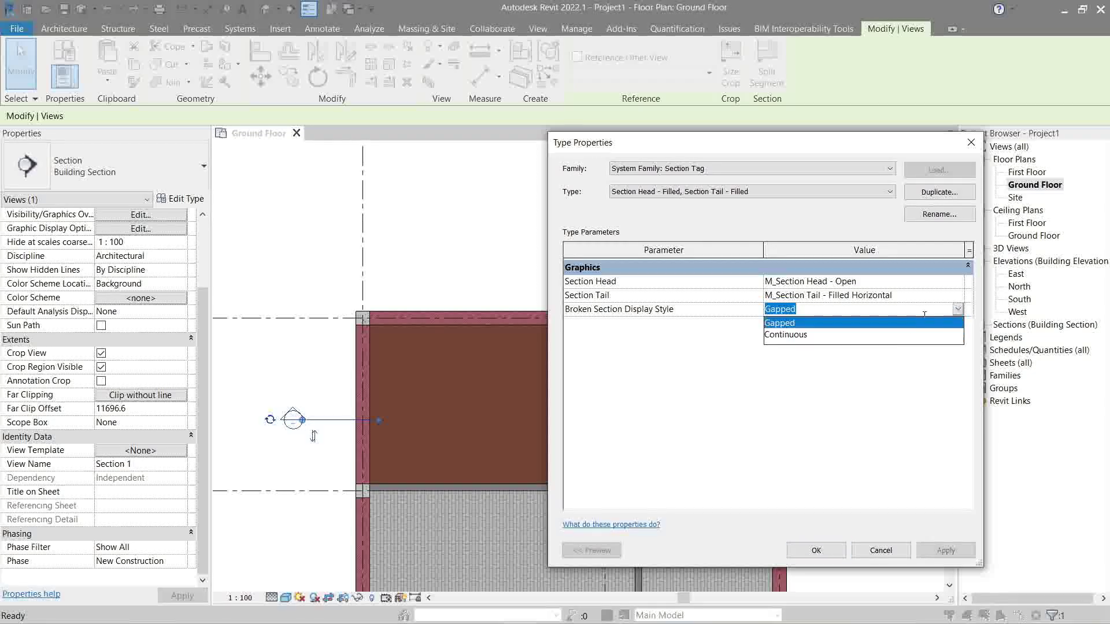
left_click(850, 337)
left_click(959, 309)
left_click(949, 323)
left_click(950, 310)
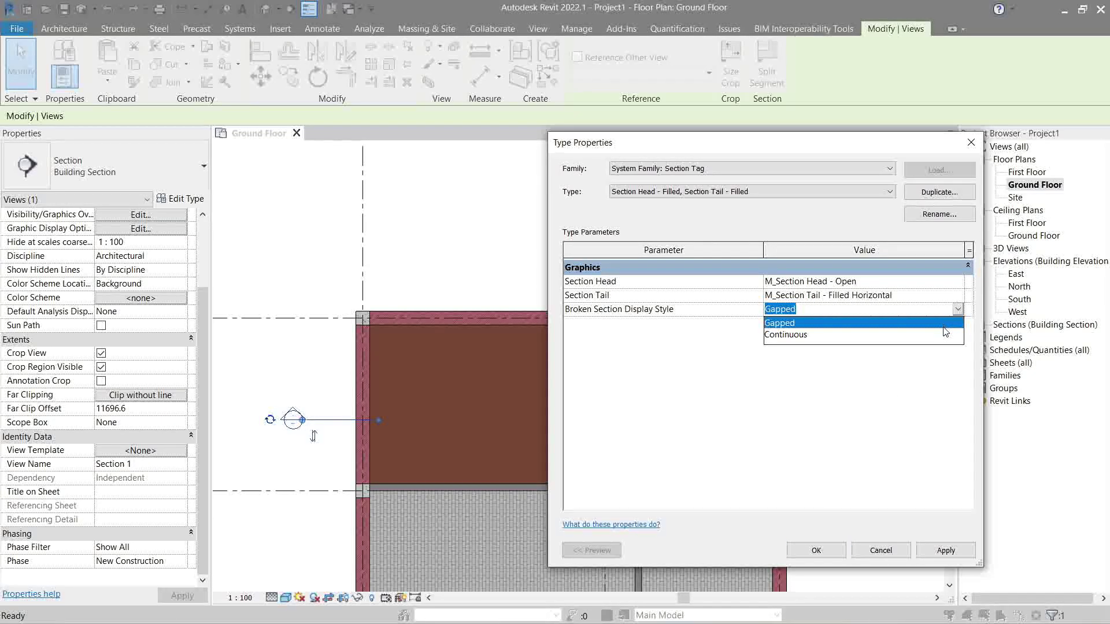
left_click(946, 334)
left_click(798, 551)
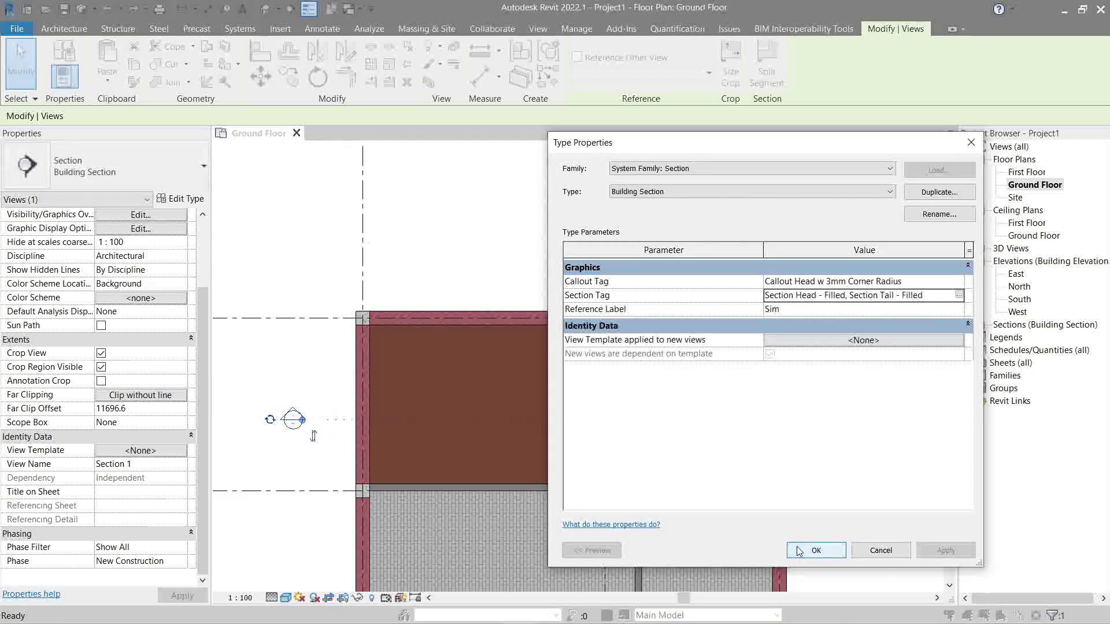
left_click(803, 550)
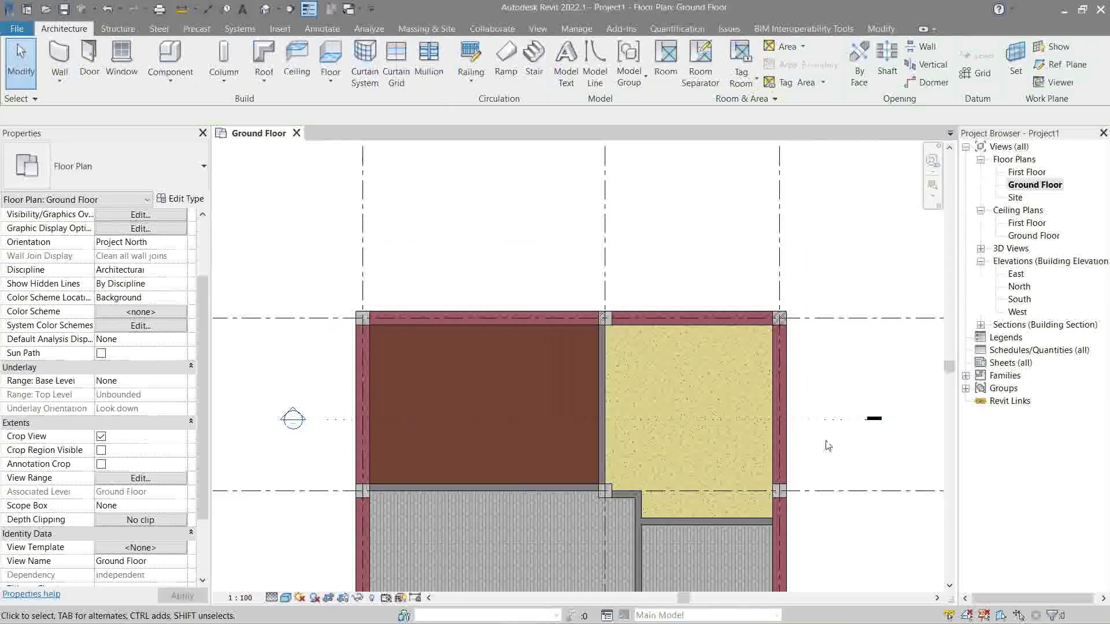
Rejoin the broken section line, then undo the section tag changes to restore the filled head and vertical tail.
left_click(808, 419)
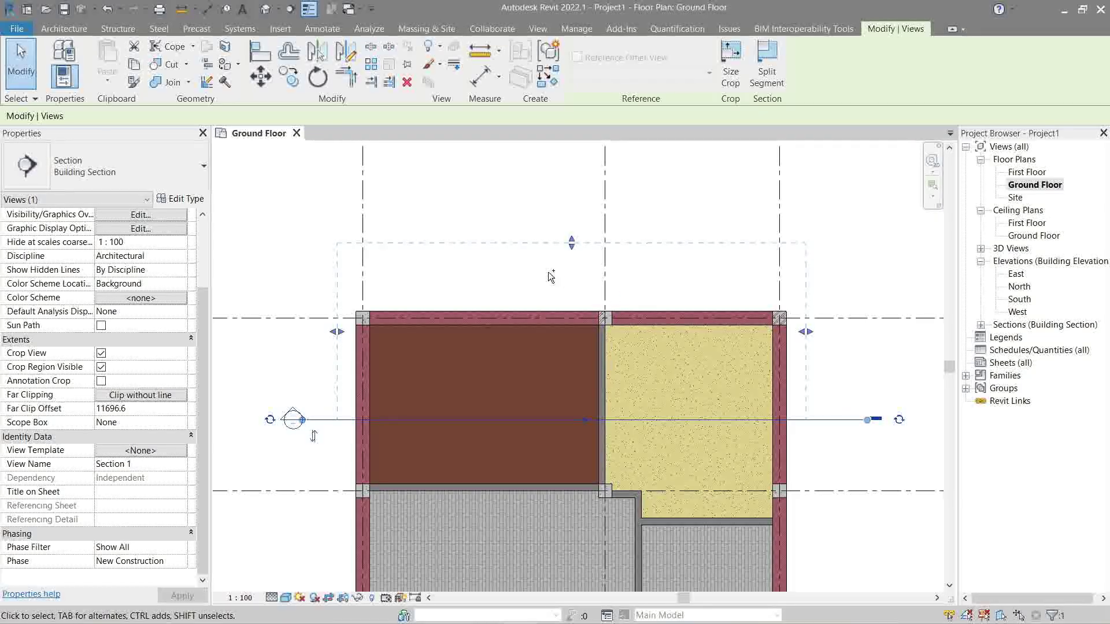
key("Escape")
key("ctrl+z")
key("ctrl+z")
scroll(551, 277, "down", 2)
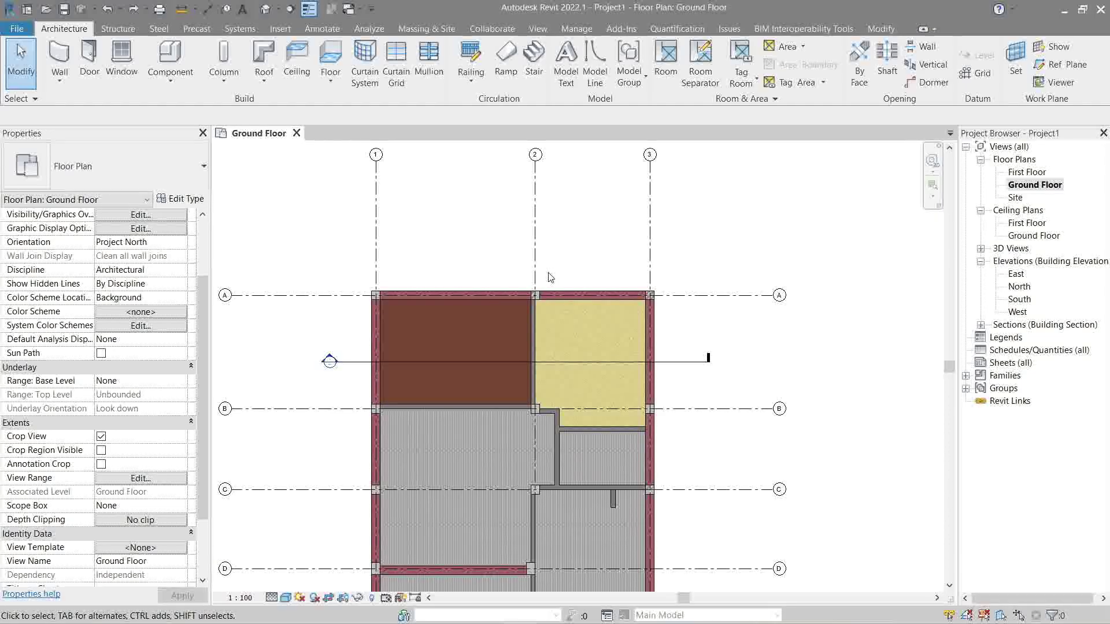
scroll(464, 257, "up", 2)
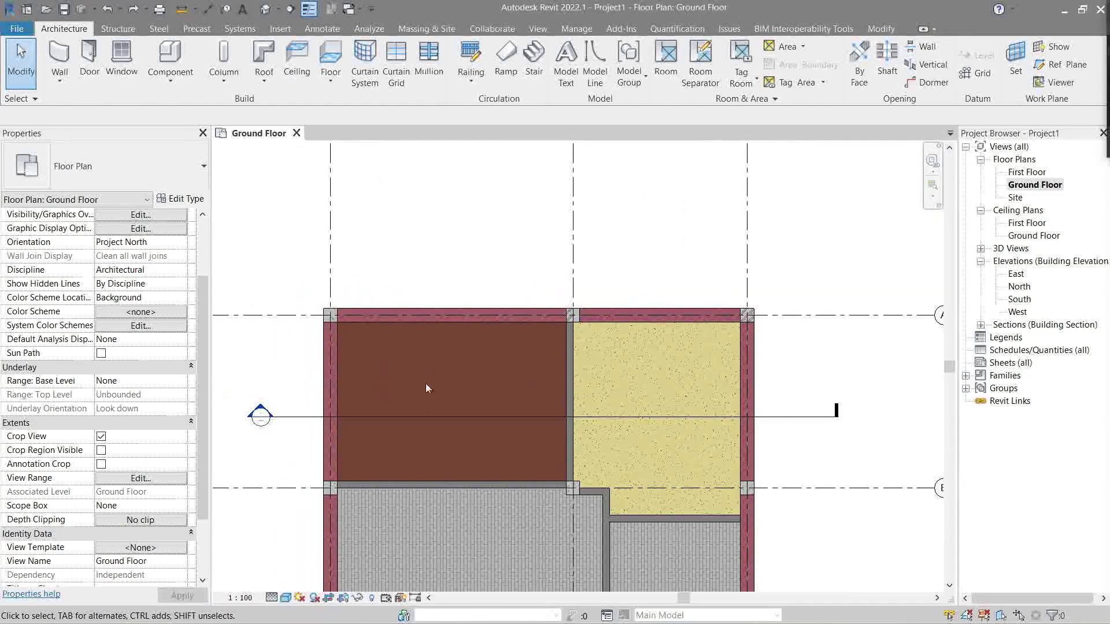
middle_click_drag(519, 263, 530, 270)
Flip the section so it looks toward the lower part of the ground floor plan.
left_click(811, 426)
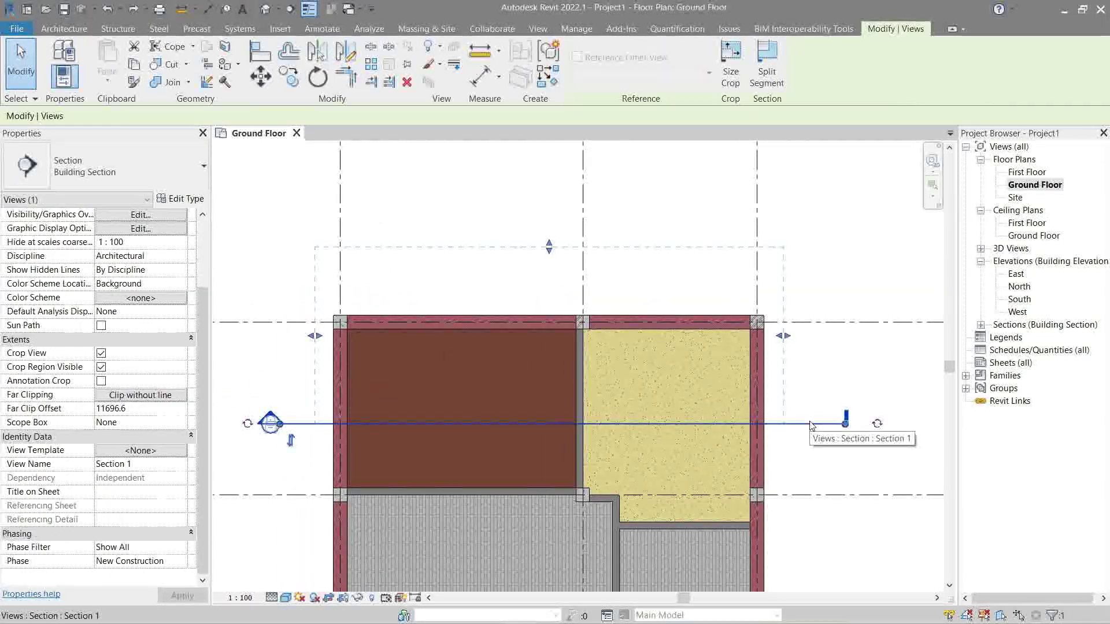
right_click(811, 426)
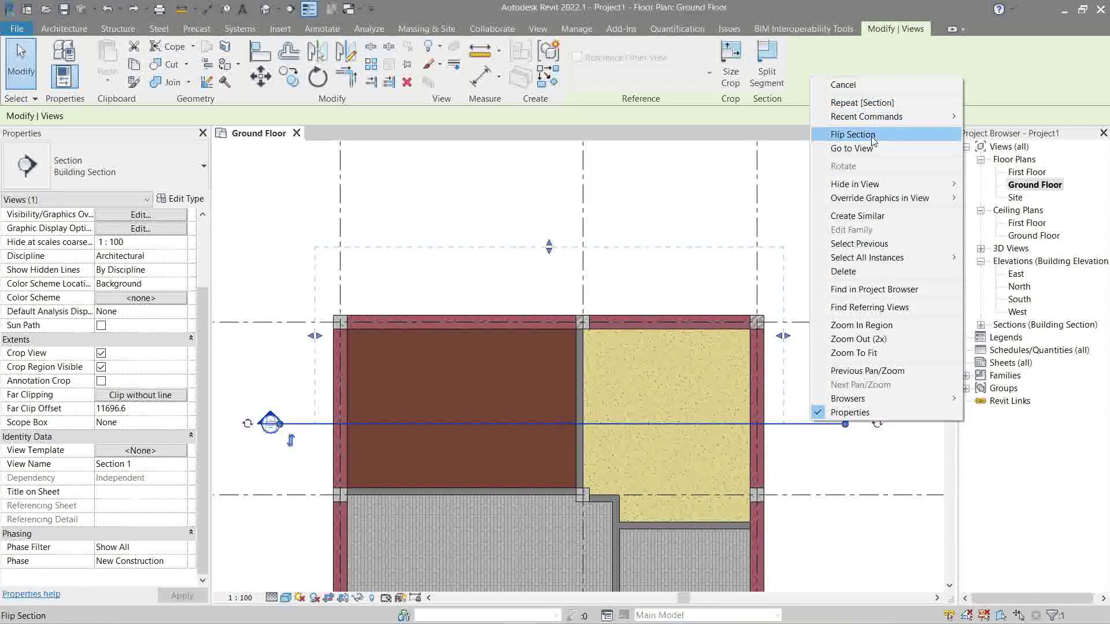
left_click(853, 134)
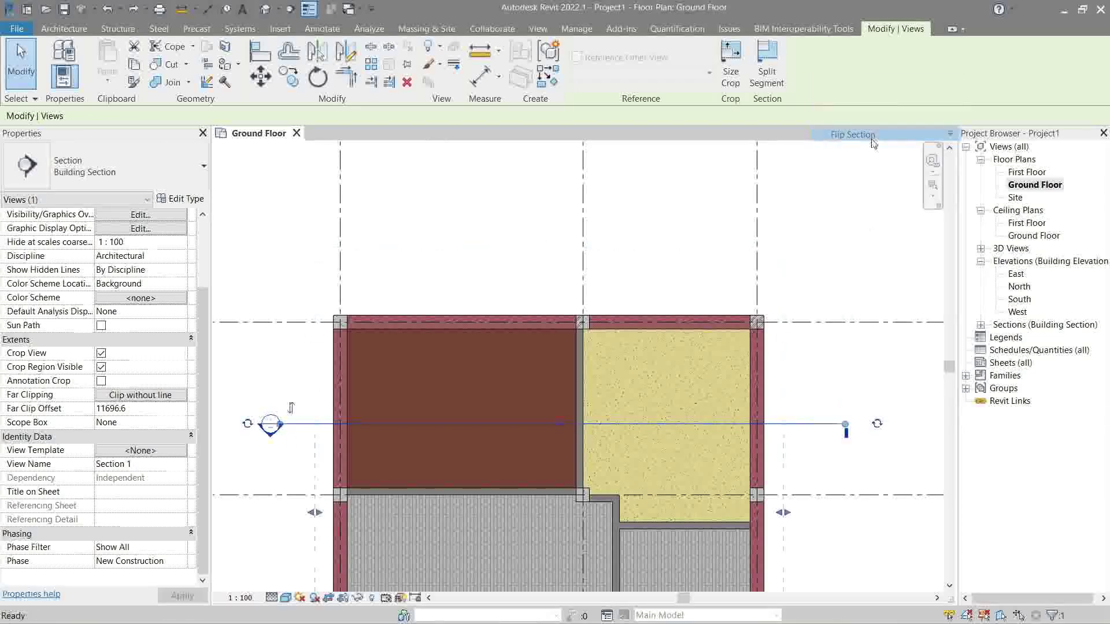
middle_click_drag(826, 404, 801, 317)
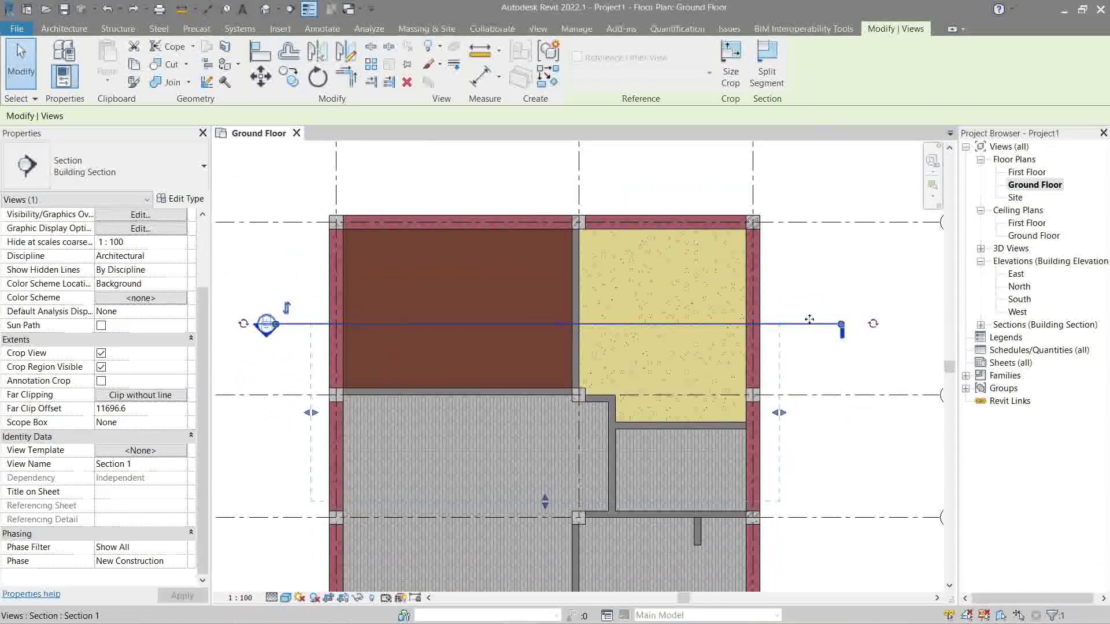
middle_click_drag(816, 340, 834, 367)
scroll(832, 364, "down", 1)
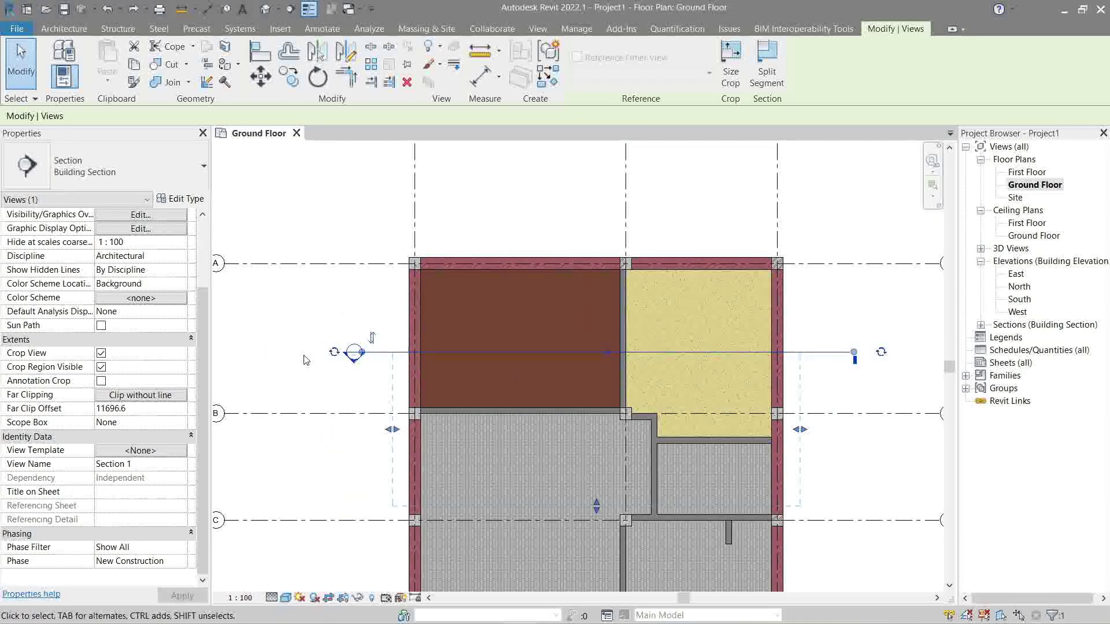
Rotate the section line 180 degrees about its centre.
key("r")
key("o")
left_click(285, 350)
type("180")
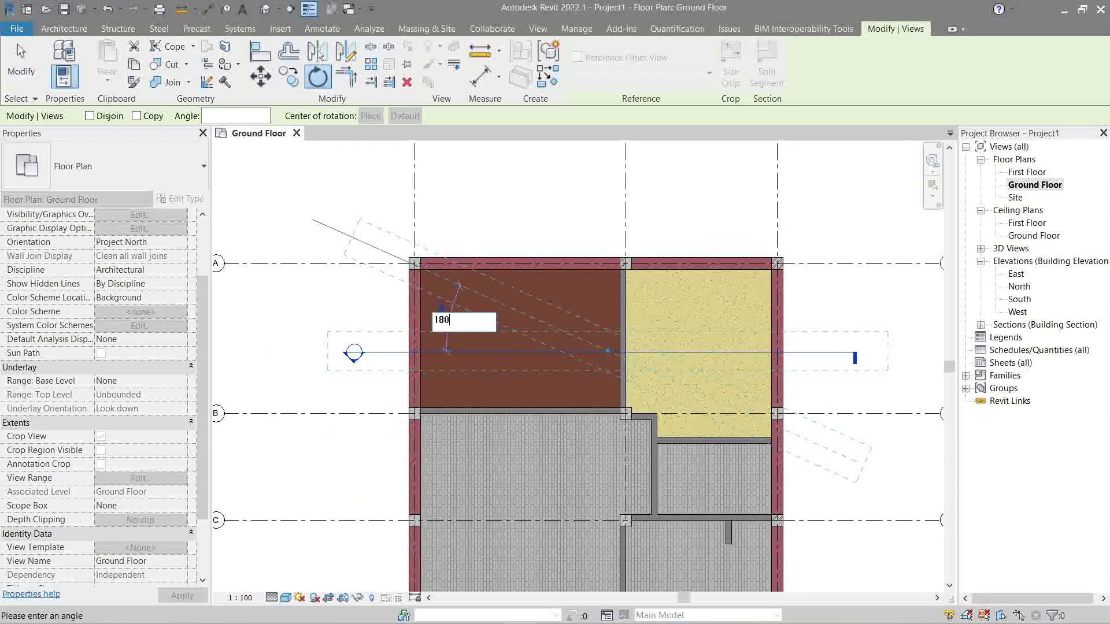
key("Return")
key("Escape")
Open the view defined by the rotated section line in the ground floor plan.
scroll(714, 349, "up", 2)
scroll(806, 339, "down", 2)
middle_click_drag(805, 339, 775, 389)
left_click(804, 370)
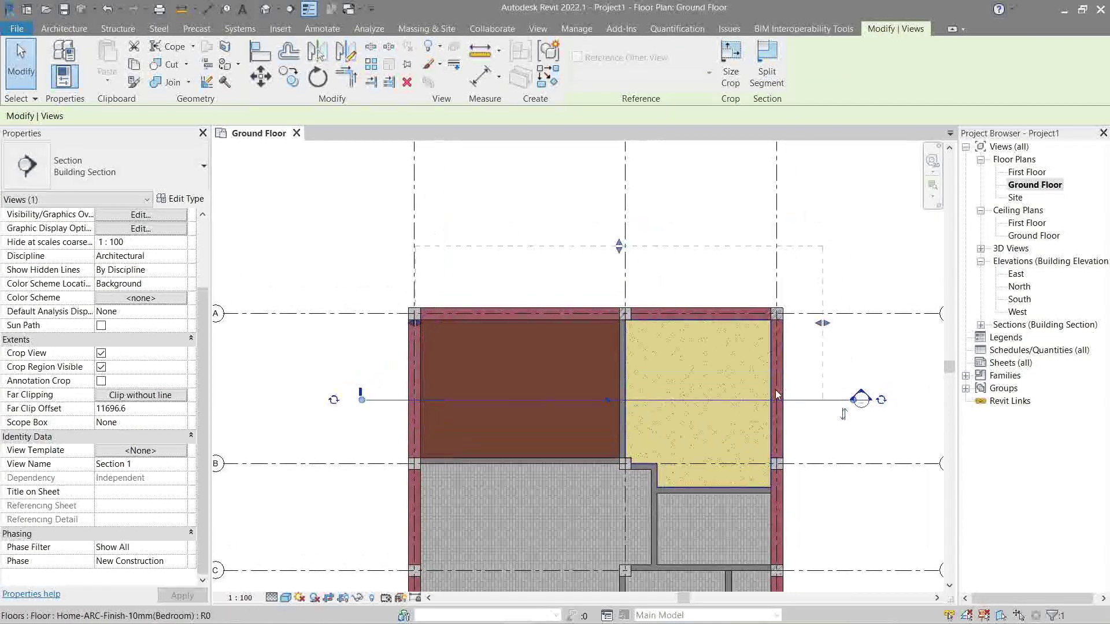
scroll(775, 390, "up", 2)
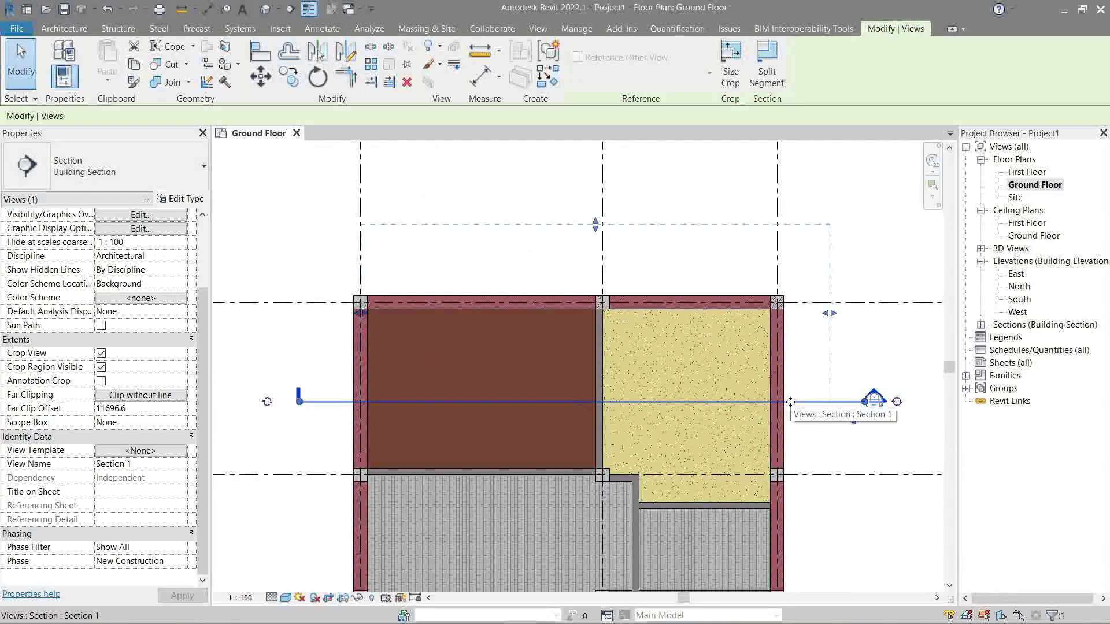
right_click(791, 401)
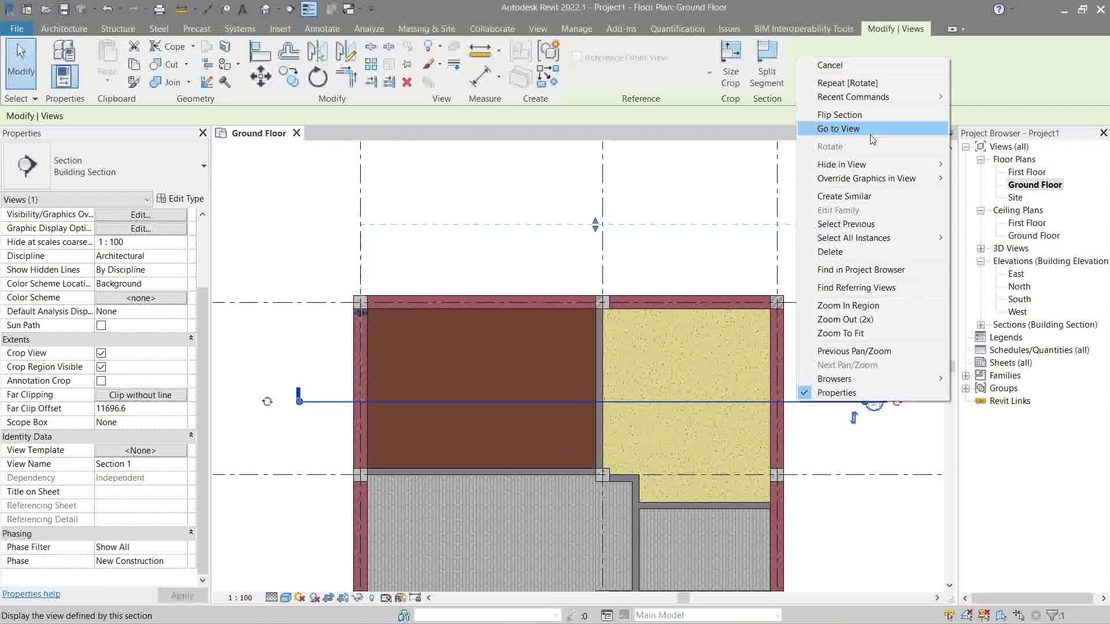
left_click(838, 129)
Tile the section view and the ground floor plan side by side.
middle_click_drag(579, 234, 570, 235)
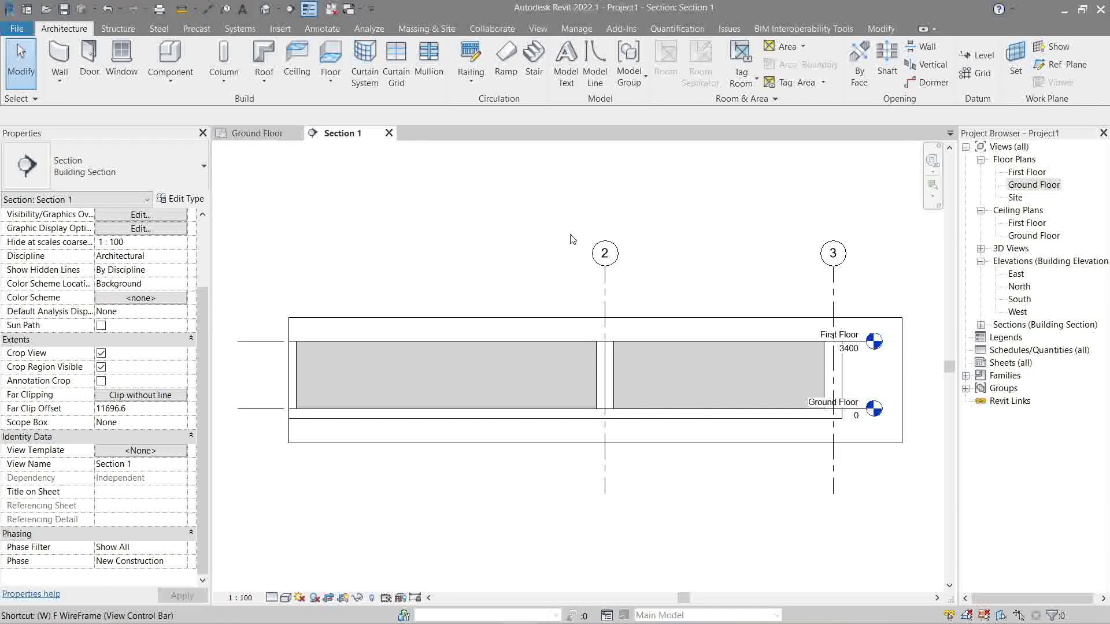
key("t")
middle_click_drag(748, 345, 661, 363)
middle_click(457, 267)
middle_click(457, 266)
scroll(419, 353, "up", 2)
scroll(419, 354, "down", 2)
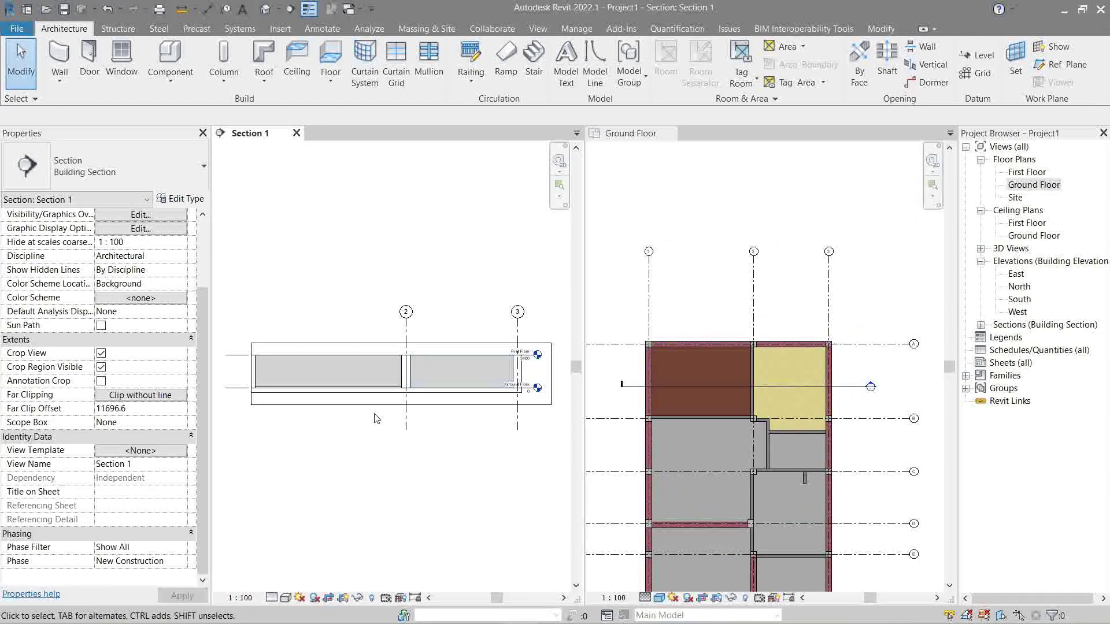
Set the section view's detail level to Fine and its visual style to Realistic.
left_click(271, 598)
left_click(282, 583)
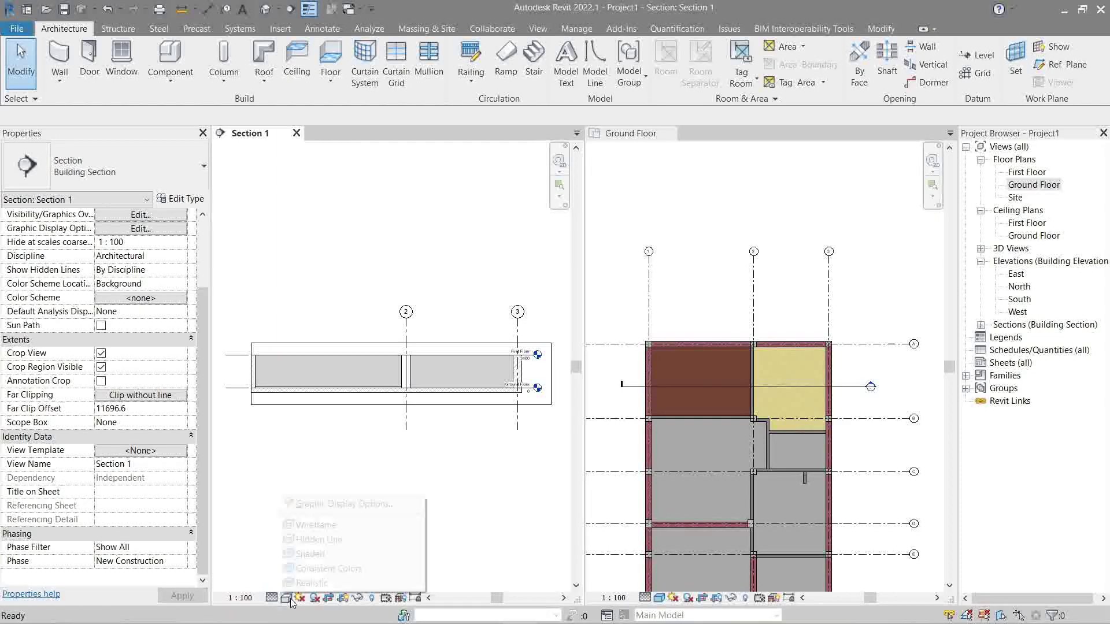
left_click(285, 598)
left_click(327, 583)
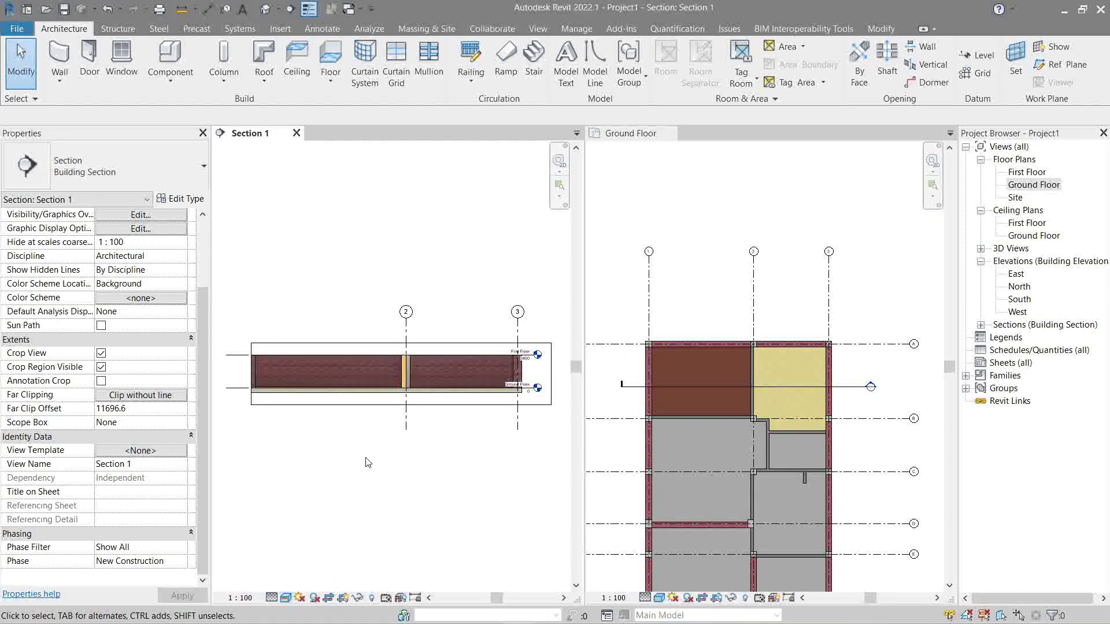
Delete the far outer wall between grids 1 and 2 from the section view, then undo the deletion.
scroll(310, 368, "up", 2)
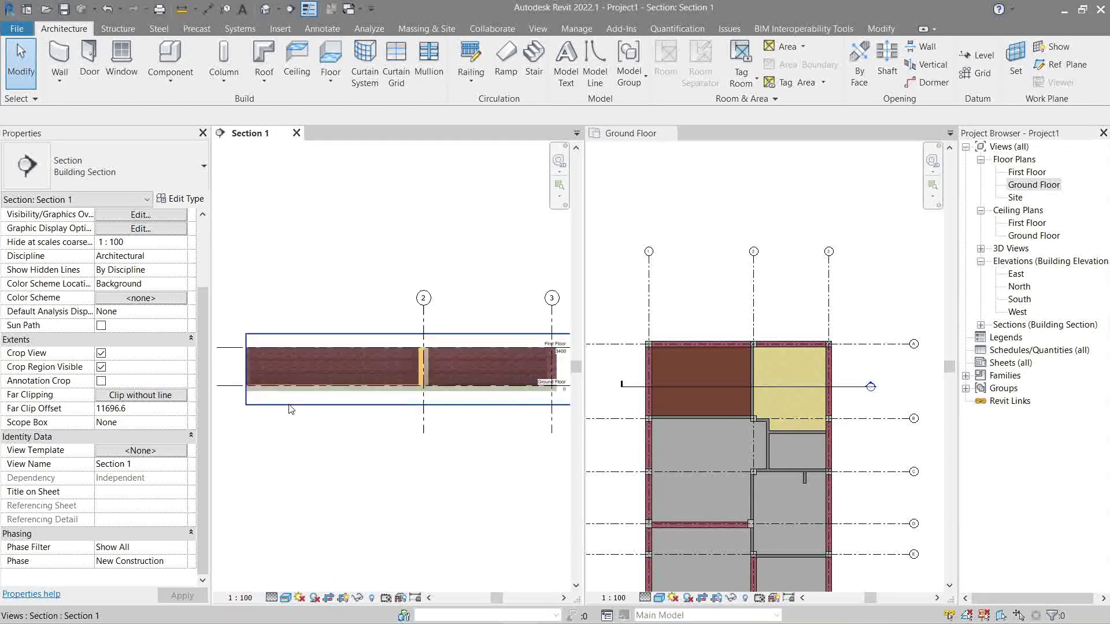
left_click(317, 364)
scroll(694, 346, "up", 1)
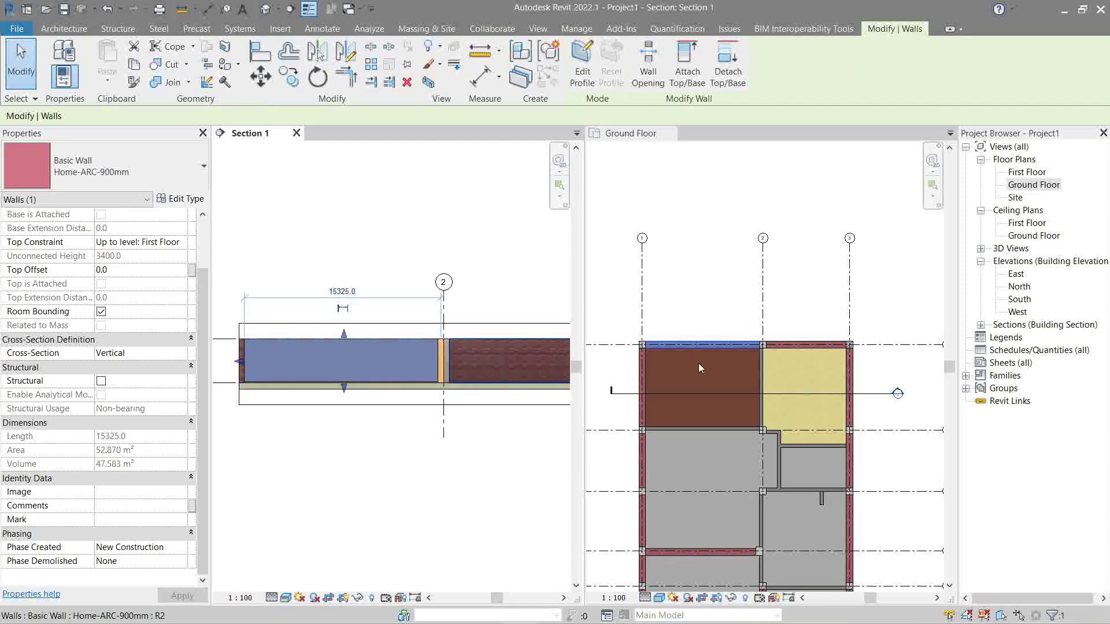
left_click(473, 356)
left_click(368, 361)
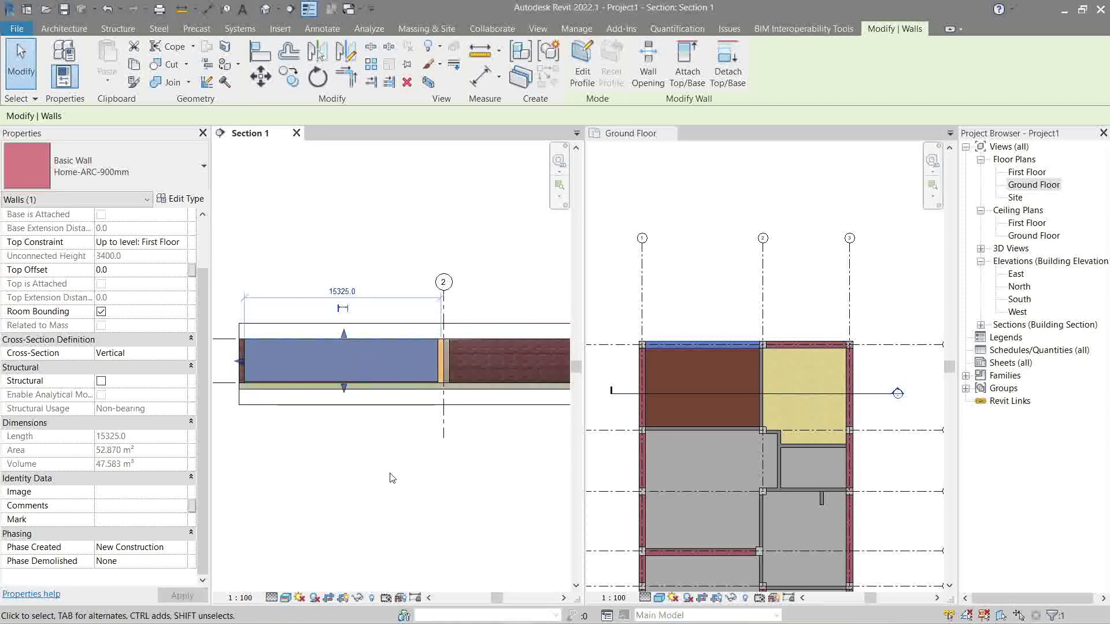
key("Delete")
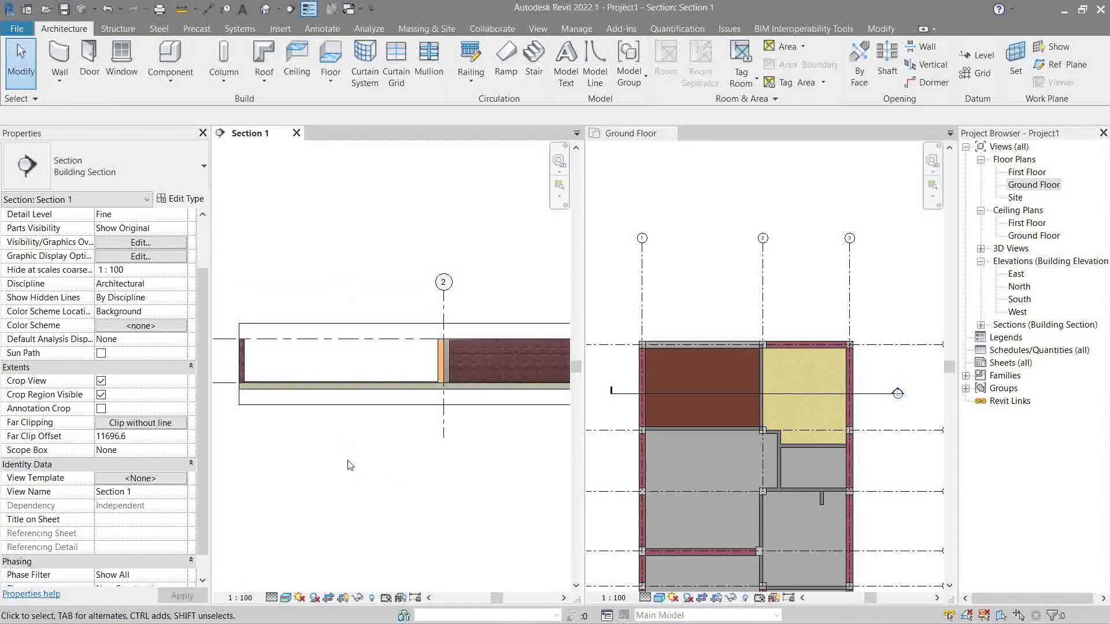
key("ctrl+z")
scroll(358, 473, "down", 2)
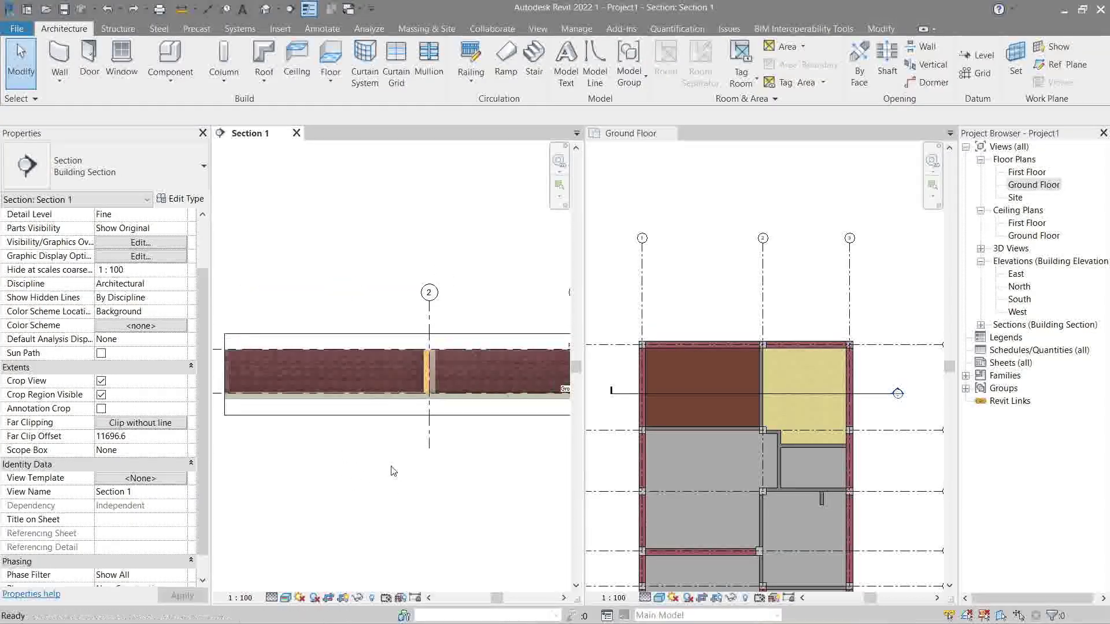
Set the section view's Far Clip Offset to 5000.
scroll(379, 444, "up", 2)
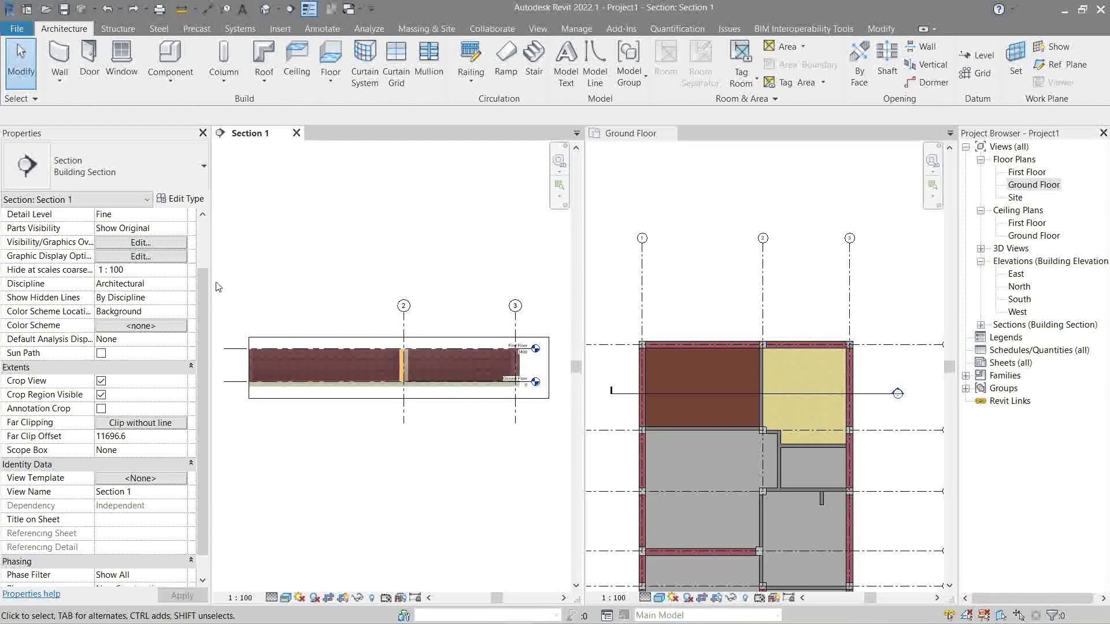
scroll(144, 416, "down", 1)
left_click(145, 420)
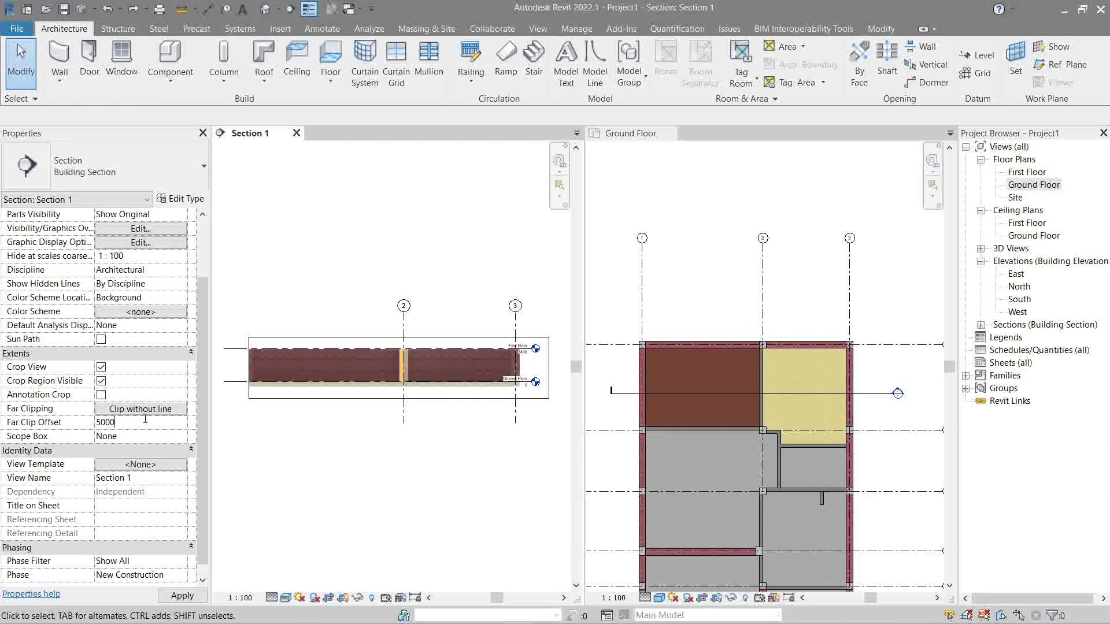
type("5000")
key("Return")
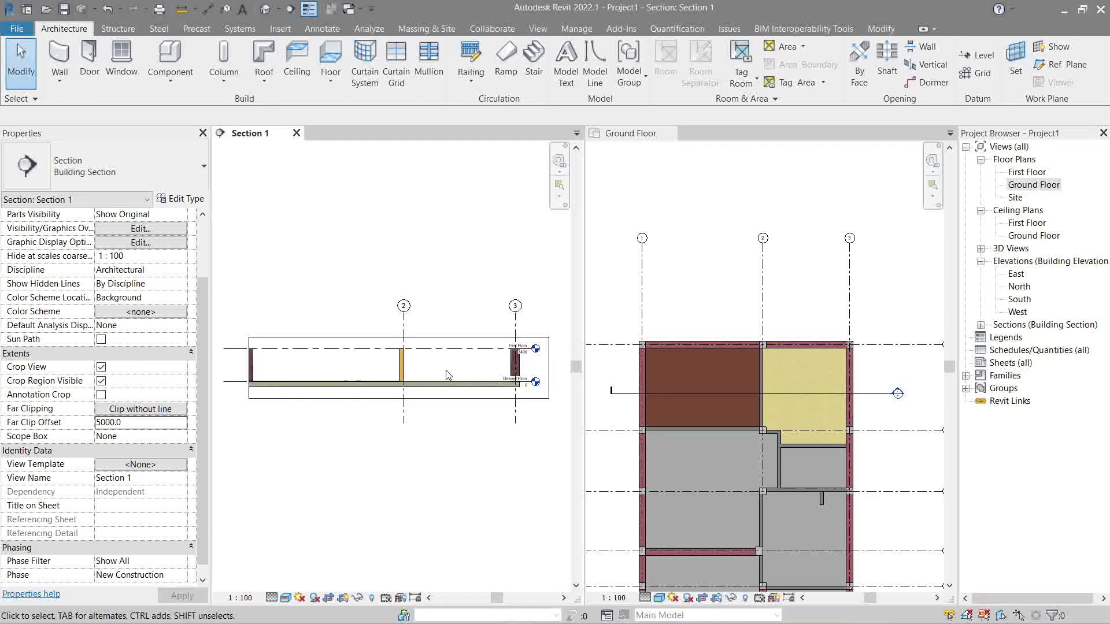
In the ground floor plan, place the section's side extents just outside grids 1 and 3 and extend its far clip to about 8990 mm.
left_click(638, 395)
left_click(637, 394)
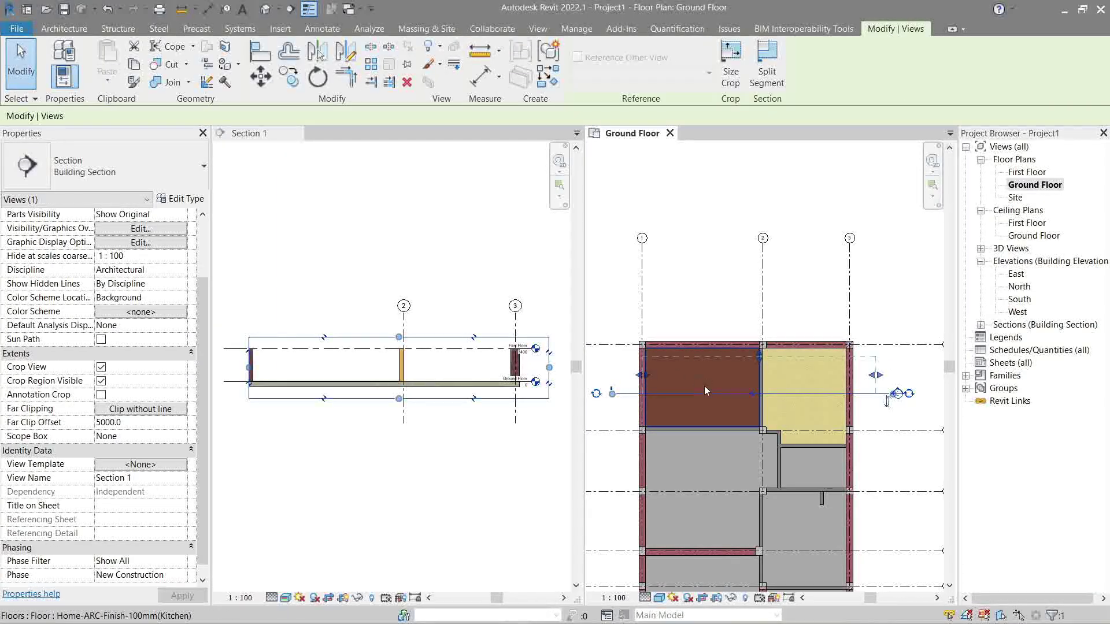
left_click_drag(644, 376, 622, 375)
left_click_drag(873, 375, 866, 375)
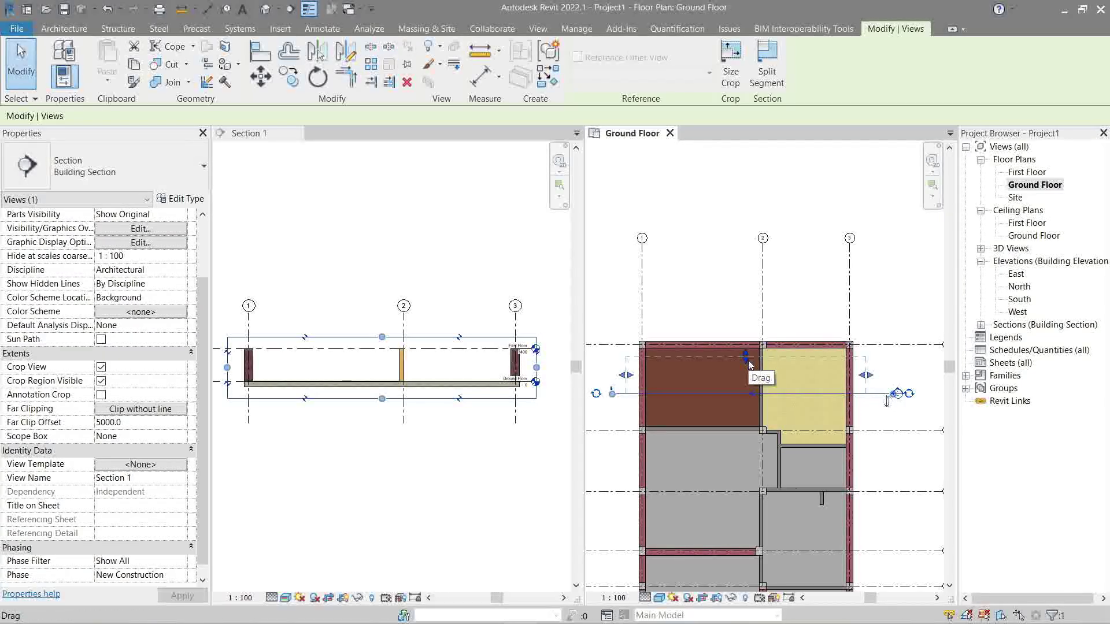
left_click_drag(749, 363, 747, 329)
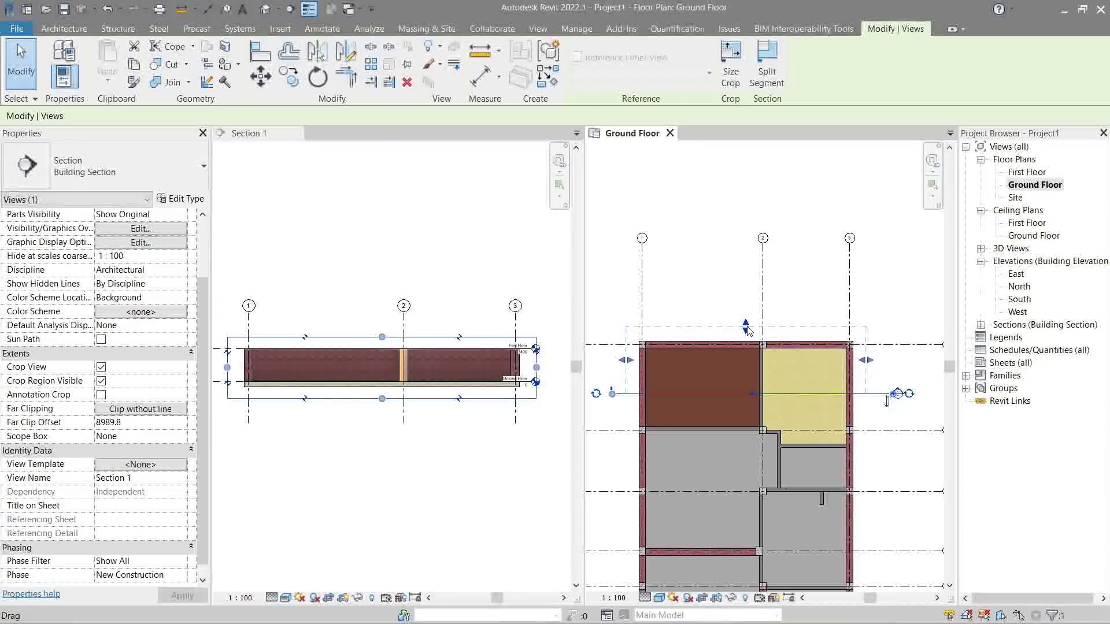
left_click(318, 368)
scroll(318, 368, "up", 5)
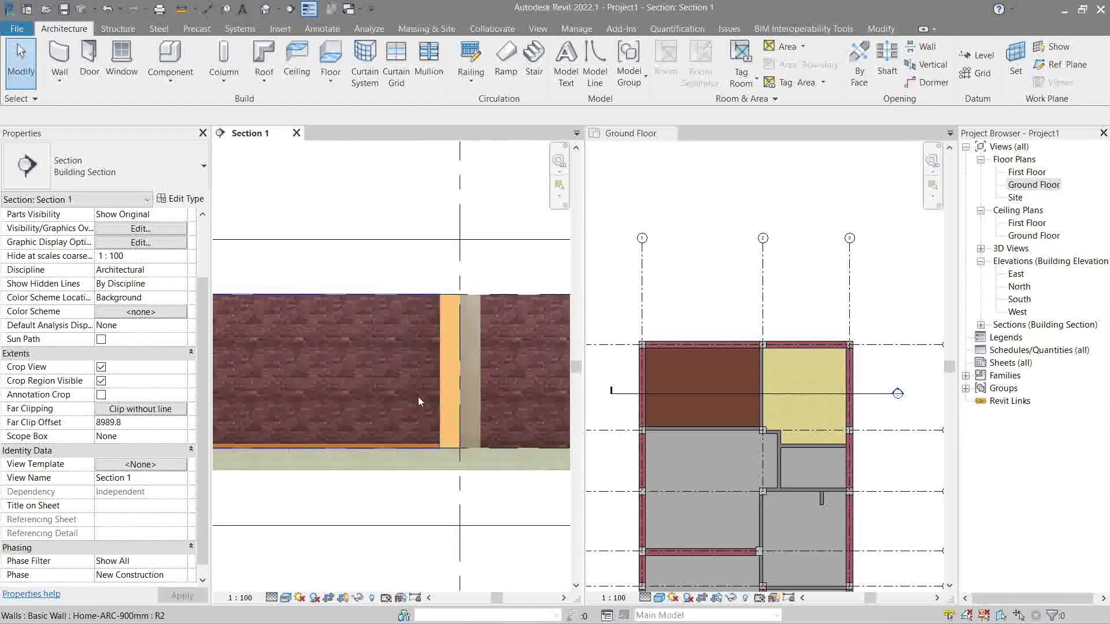
key("d")
key("i")
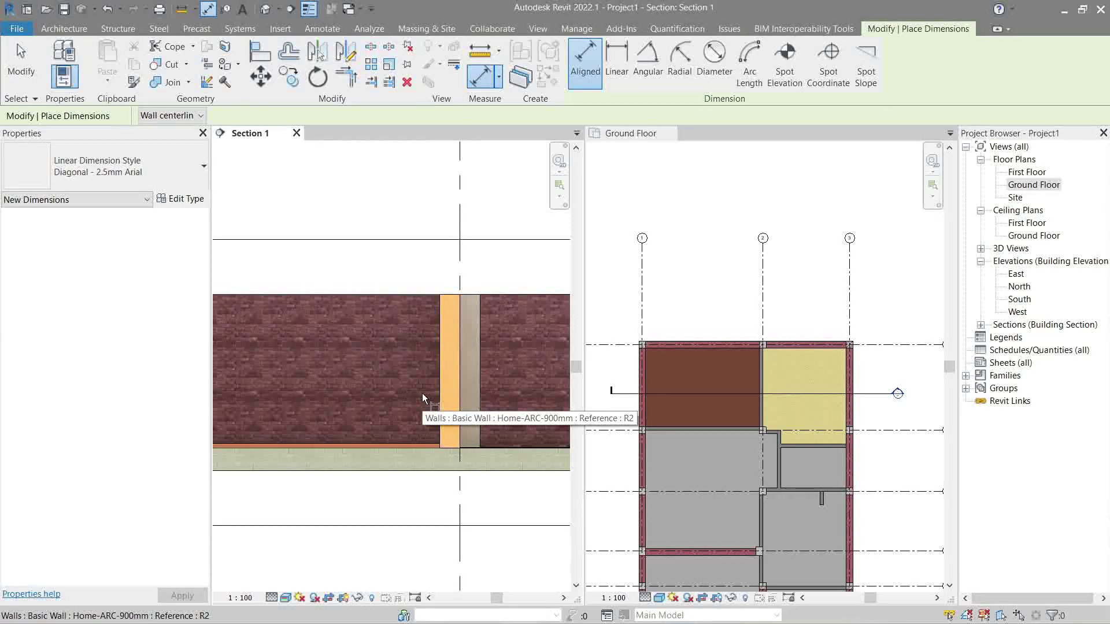
scroll(424, 389, "down", 6)
key("Escape")
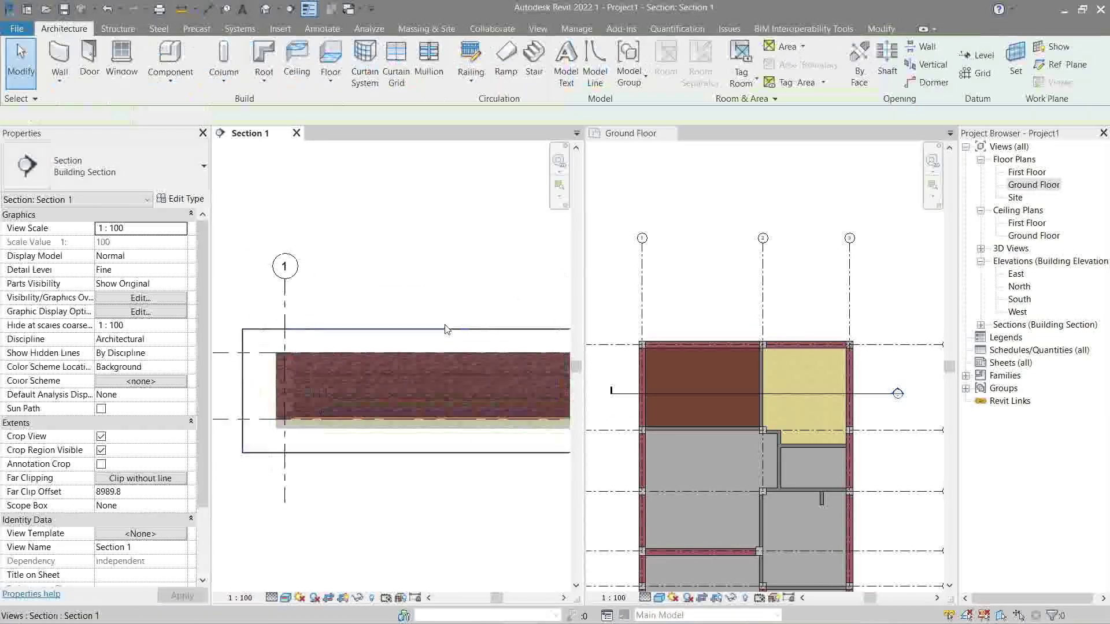
Place an aligned dimension for the height between the Ground Floor and First Floor levels in the section, and delete the far wall between grids 1 and 2.
scroll(445, 329, "up", 1)
key("d")
key("i")
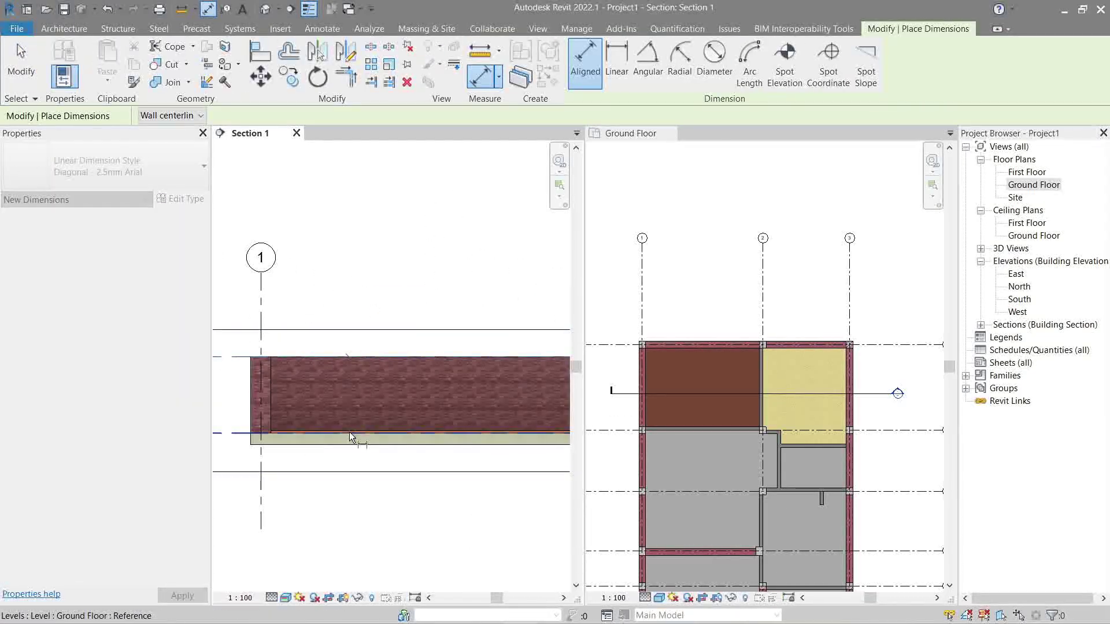
key("Escape")
key("d")
key("i")
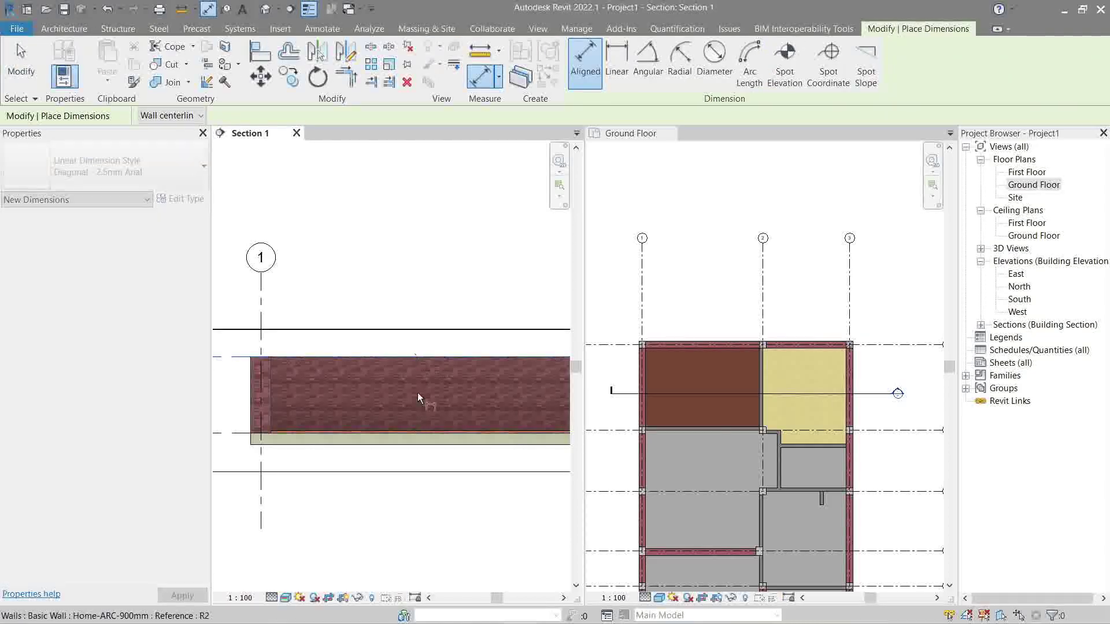
left_click(414, 433)
left_click(429, 411)
left_click(442, 387)
left_click(461, 376)
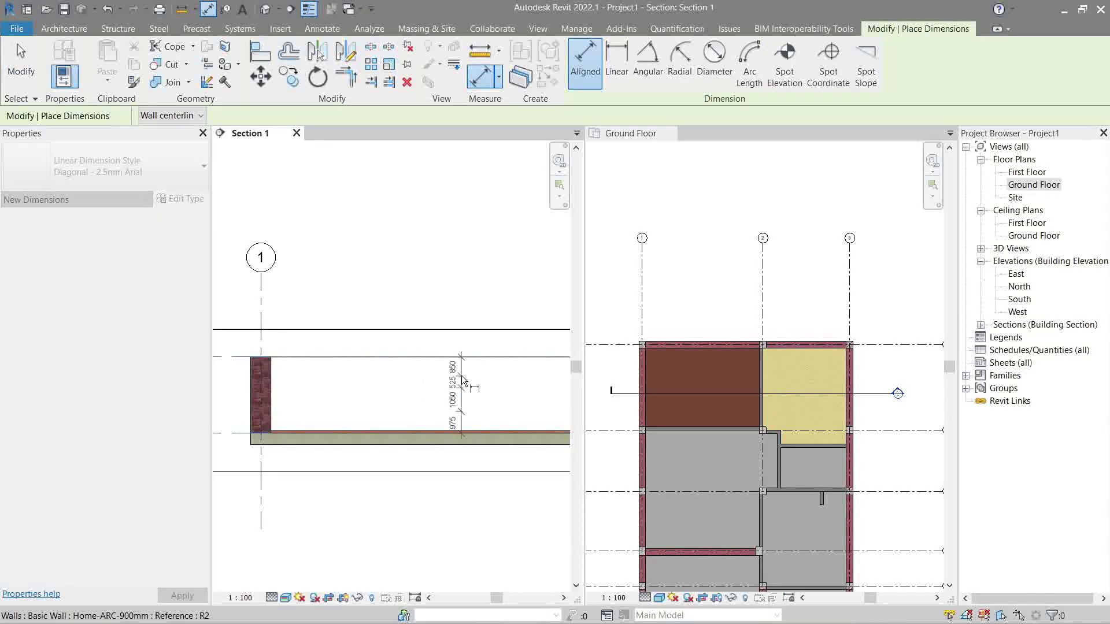
left_click(434, 380)
key("Escape")
left_click(330, 369)
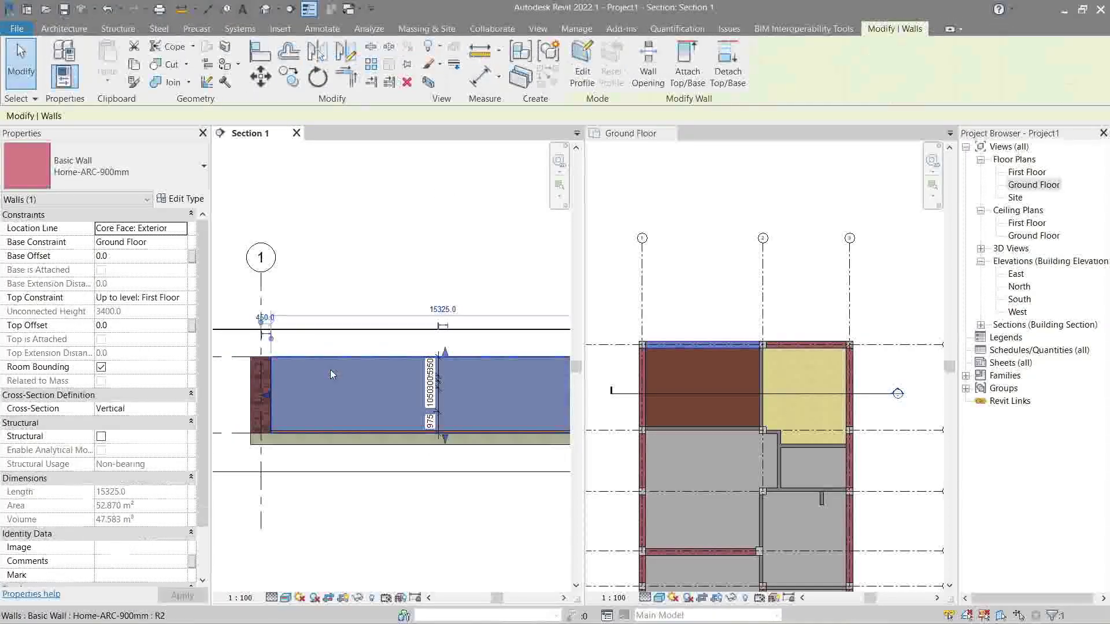
key("Escape")
Move the cut outer wall on grid 1 inward in the section until it stands about 3350 mm from the grid.
left_click(264, 386)
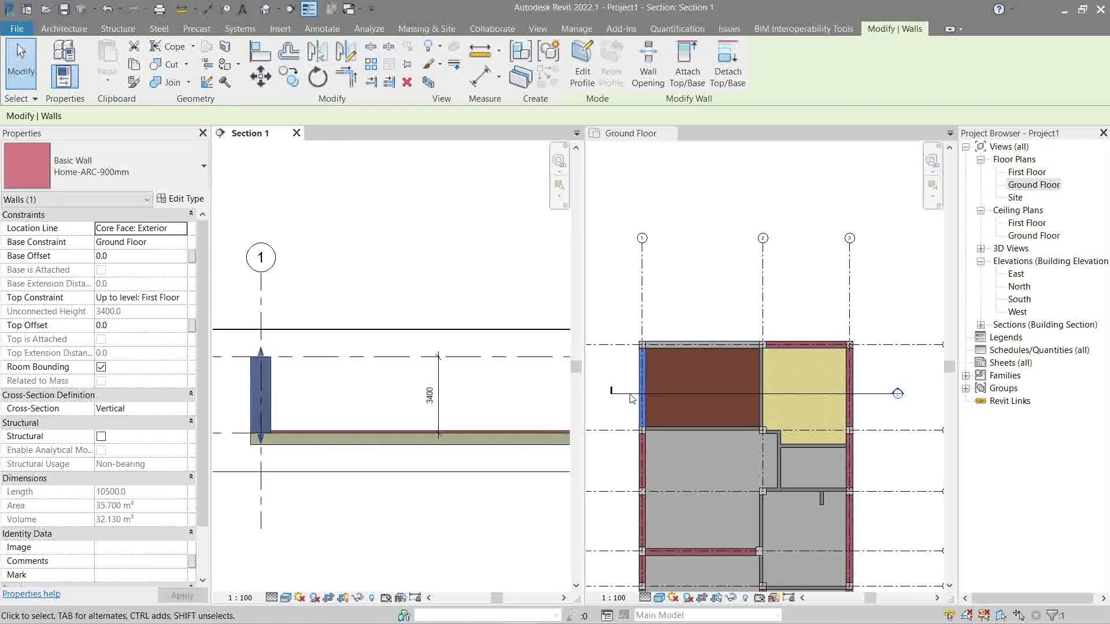
middle_click_drag(323, 404, 330, 409)
key("m")
key("v")
left_click(289, 391)
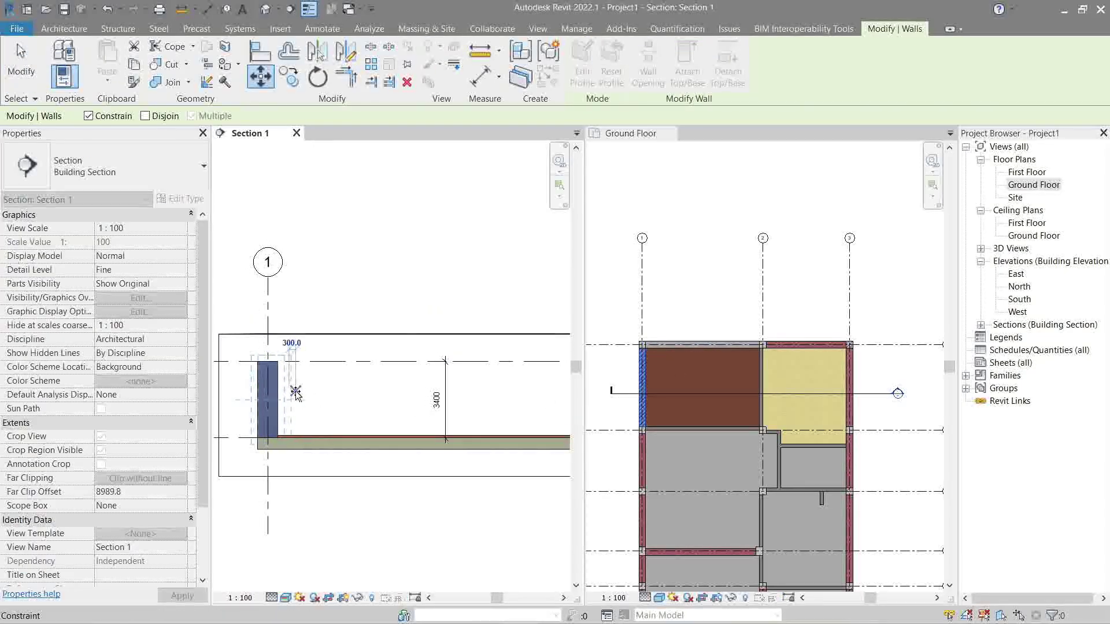
left_click(371, 398)
key("Escape")
left_click(362, 378)
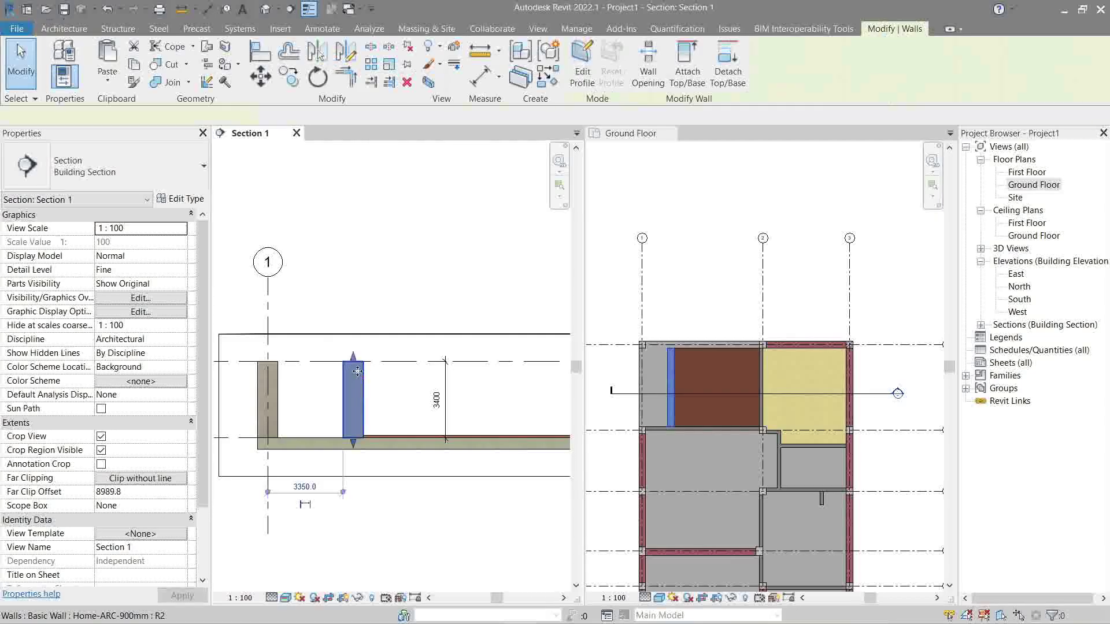
Stretch the moved wall's top to a height of about 9040 mm and show the default 3D view beside the section and plan.
left_click_drag(362, 320, 368, 239)
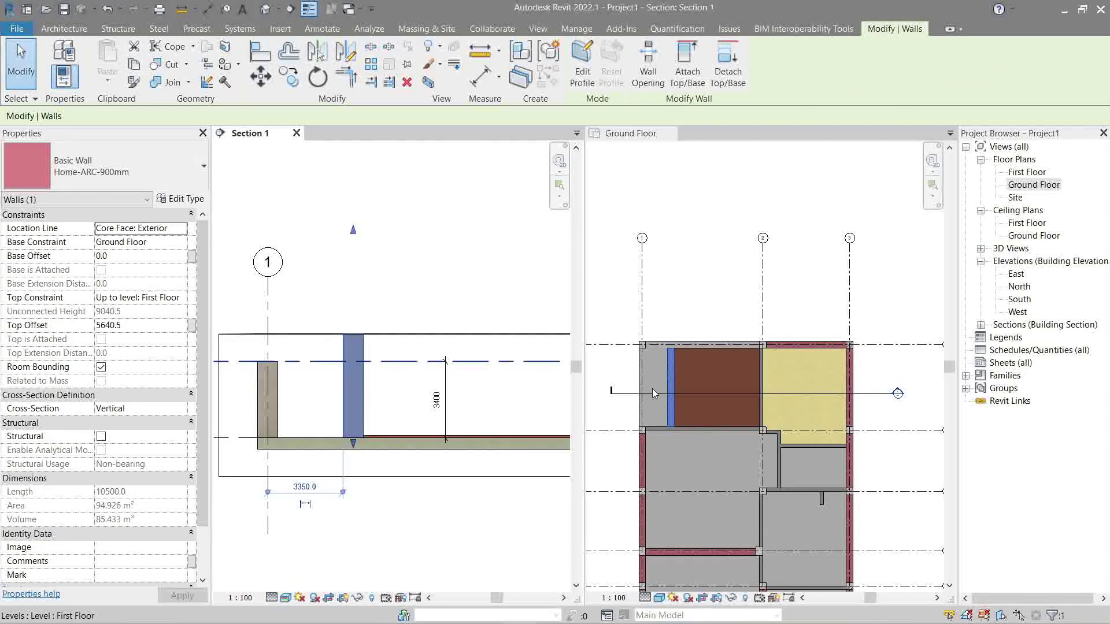
left_click(410, 267)
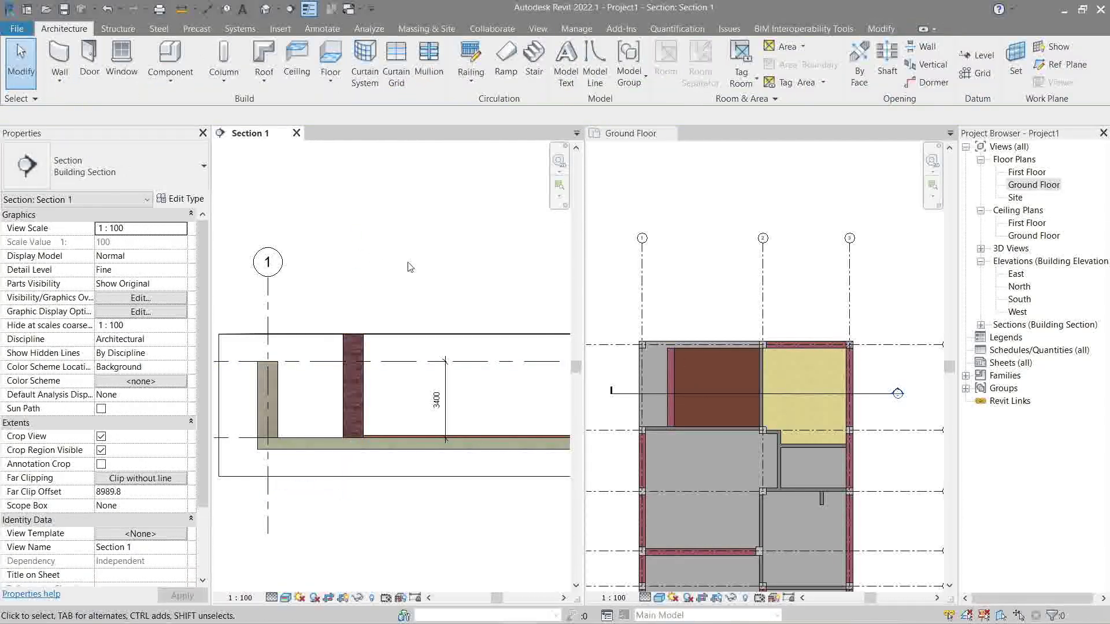
left_click(267, 9)
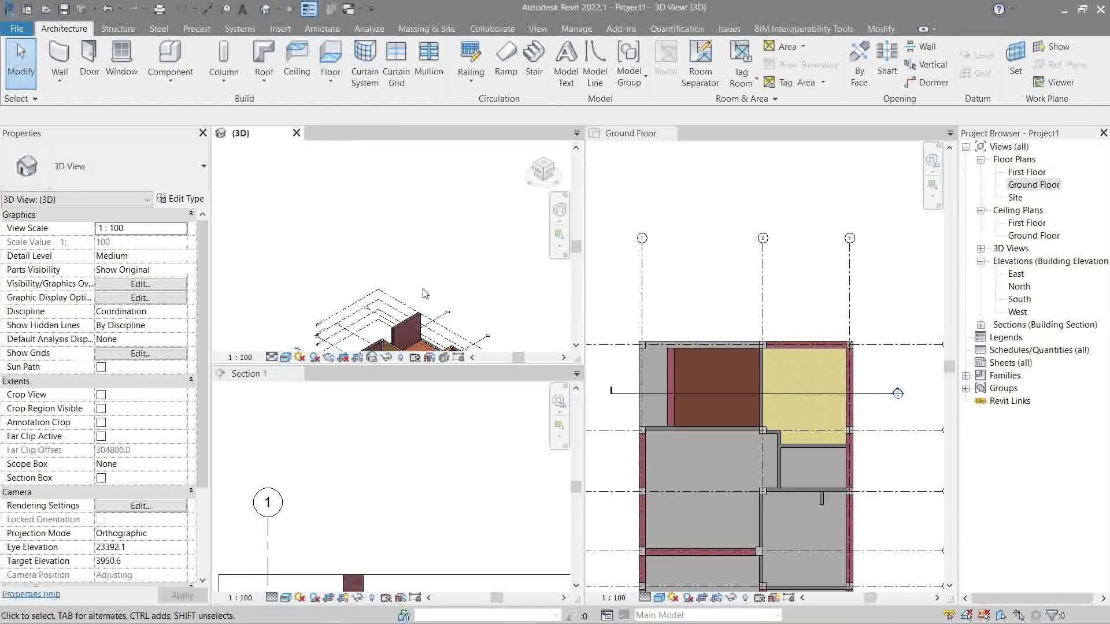
Lower the moved wall's top in the section view and finish with it at the First Floor level.
left_click(397, 462)
left_click(316, 484)
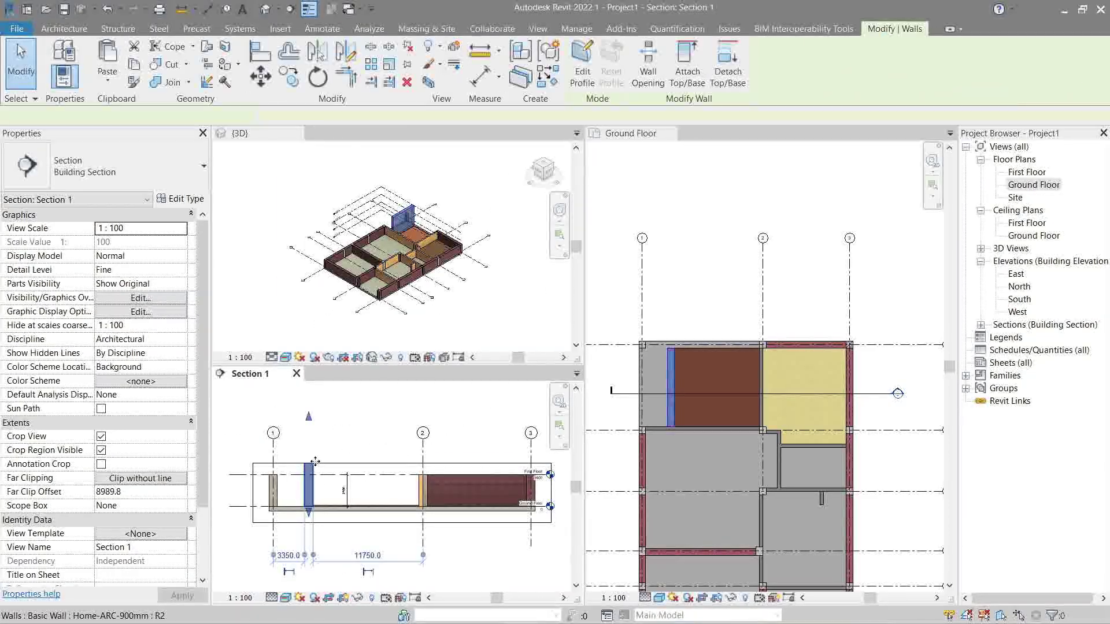
left_click_drag(304, 422, 312, 438)
mouse_move(309, 494)
left_mouse_down()
mouse_move(312, 462)
mouse_move(312, 475)
left_mouse_up()
scroll(308, 497, "up", 1)
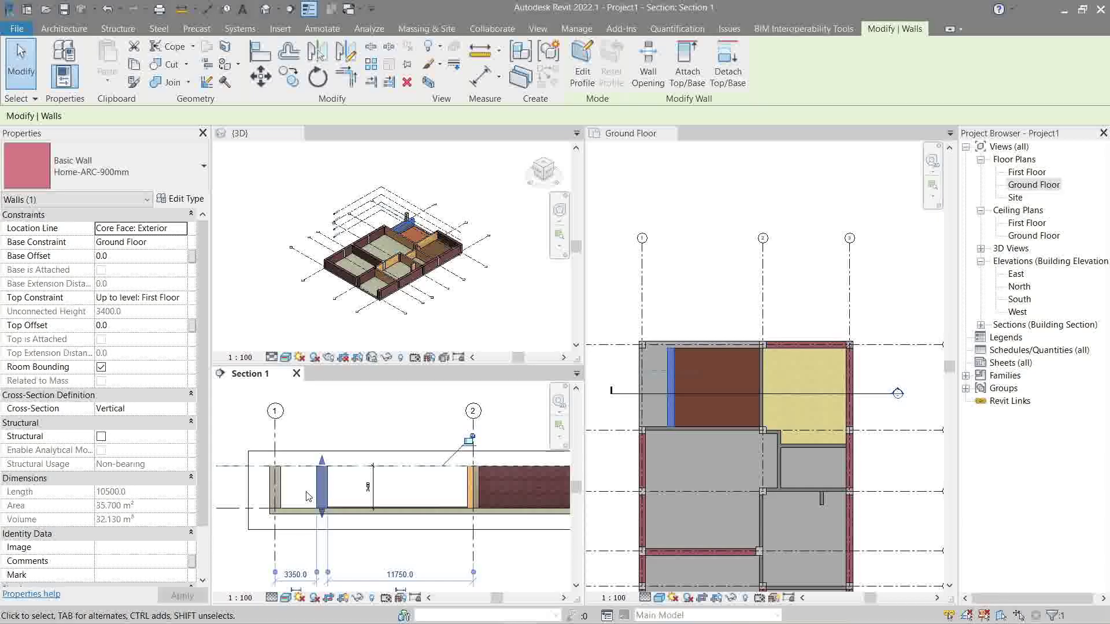
scroll(347, 428, "down", 1)
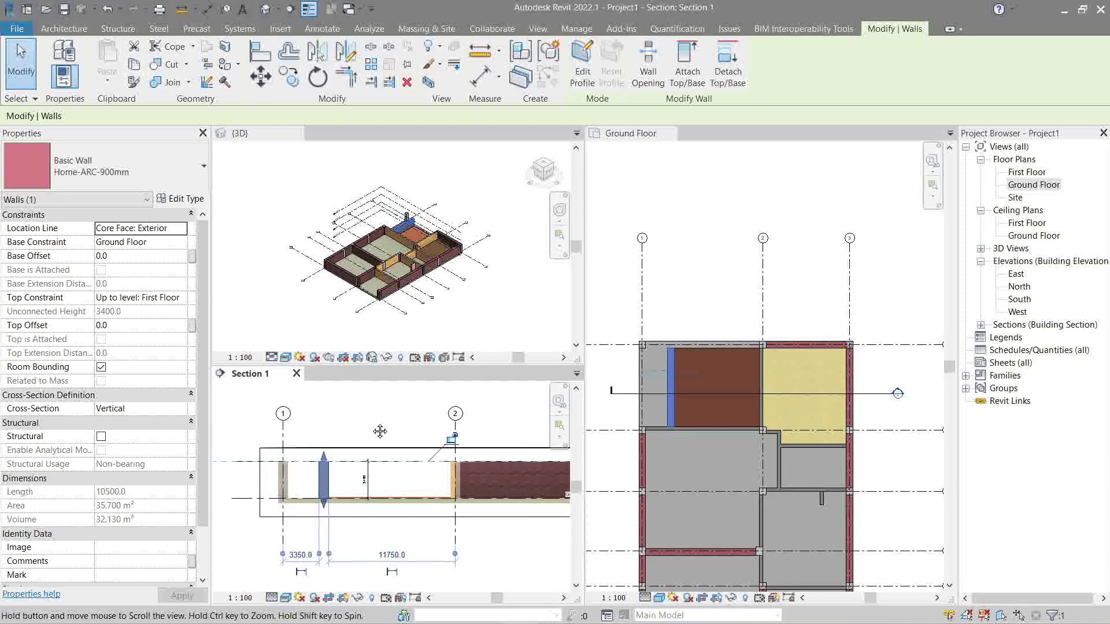
left_click(375, 422)
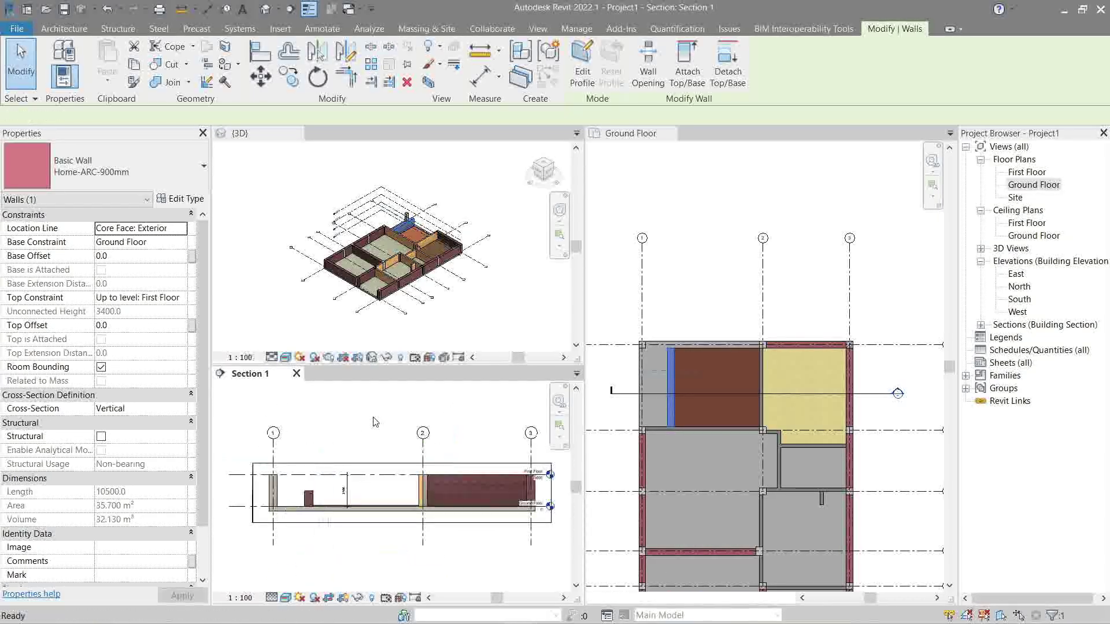
Undo the recent wall, dimension and section clipping edits, and fit the whole section in its view.
scroll(376, 422, "up", 3)
key("ctrl+z")
key("ctrl+z")
key("ctrl+z")
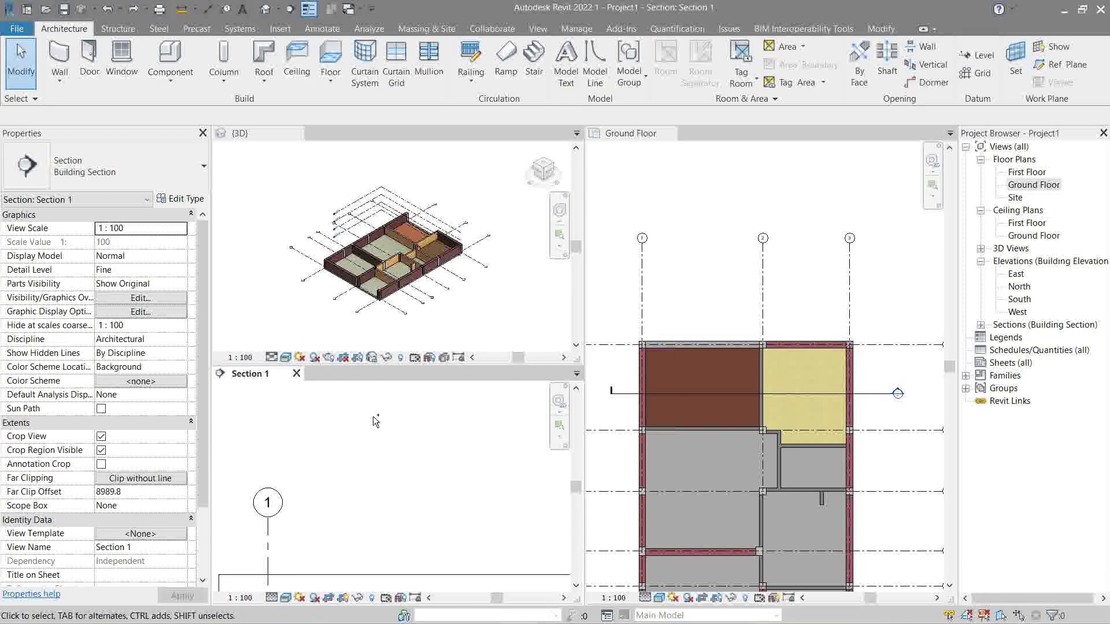
middle_click_drag(382, 425, 381, 425)
middle_click(382, 426)
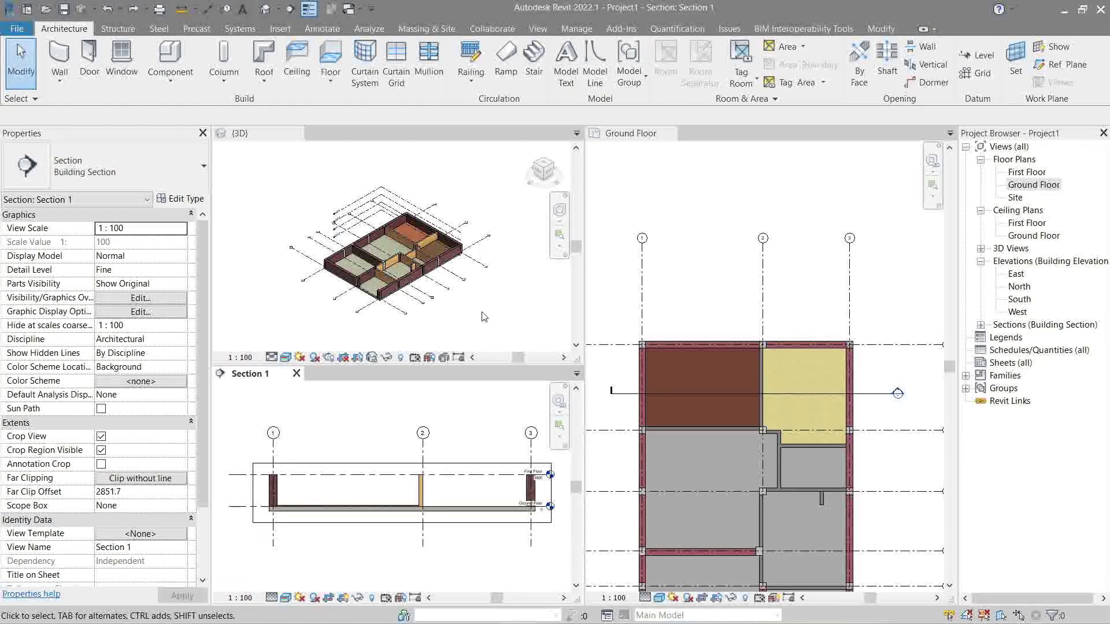
Unpin all the elements of the model in the ground floor plan.
left_click(483, 315)
middle_click(739, 238)
middle_click(739, 238)
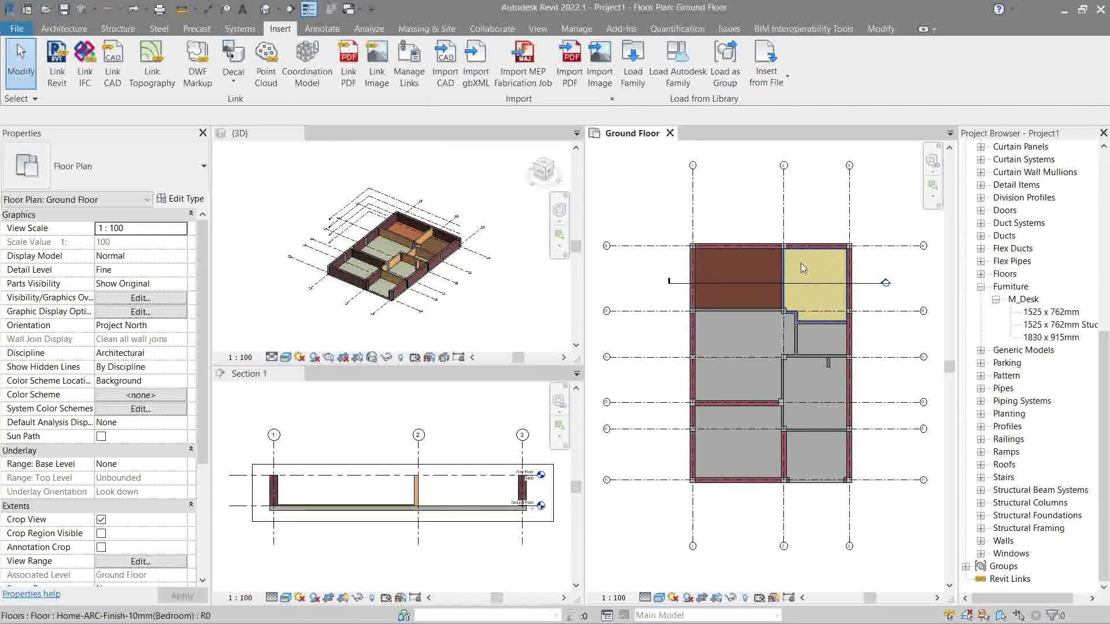
scroll(801, 265, "down", 2)
scroll(845, 332, "up", 2)
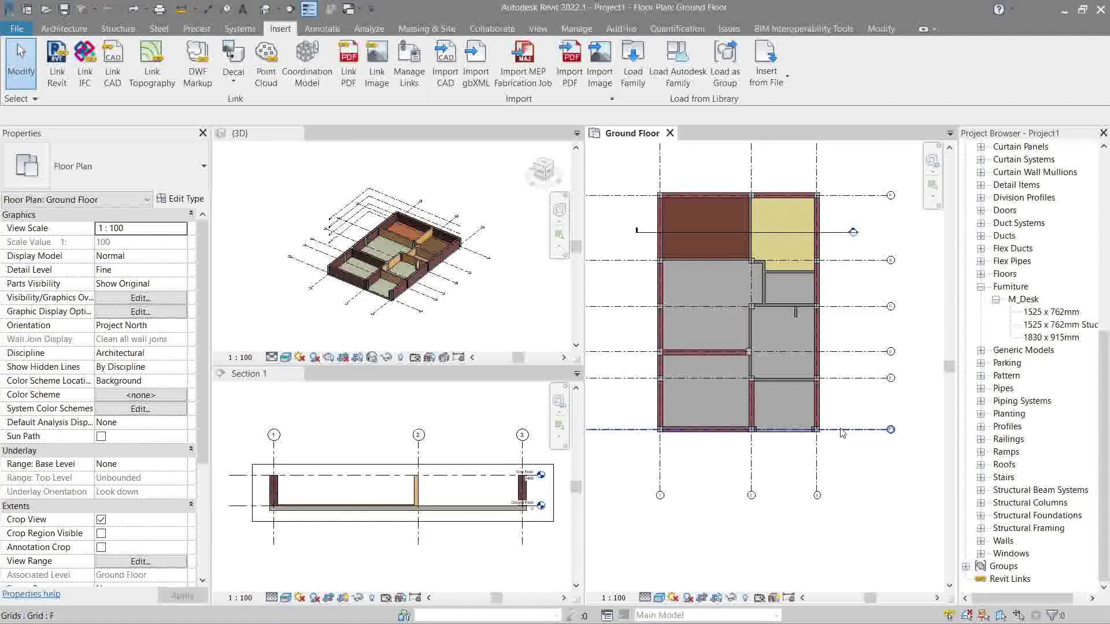
middle_click_drag(843, 433, 866, 457)
left_click_drag(883, 487, 656, 199)
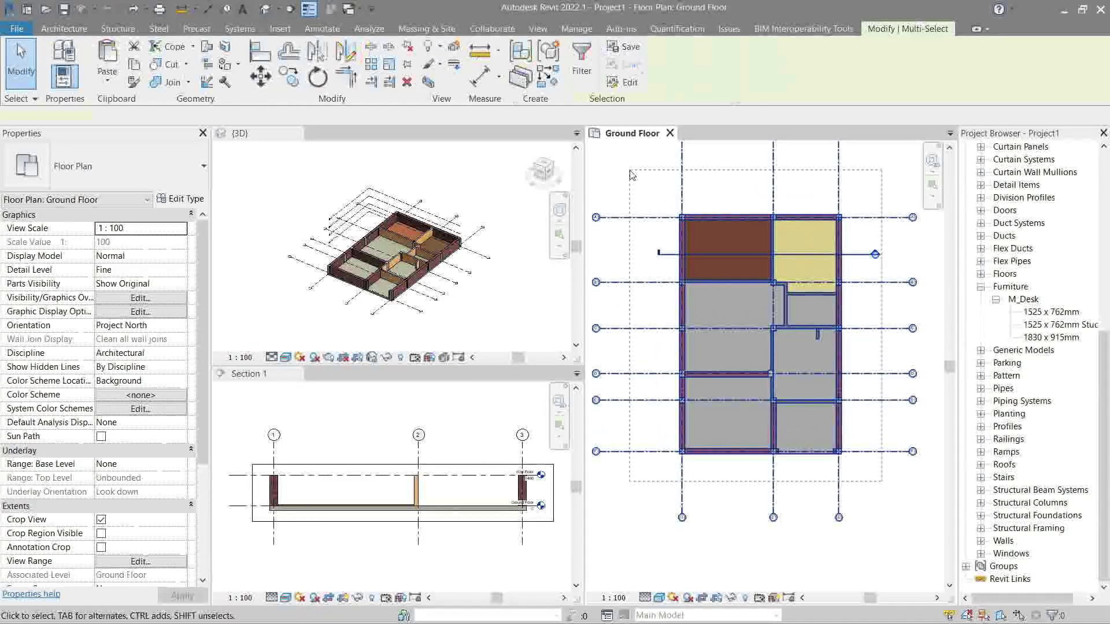
key("Escape")
scroll(694, 226, "down", 3)
left_click_drag(841, 388, 595, 174)
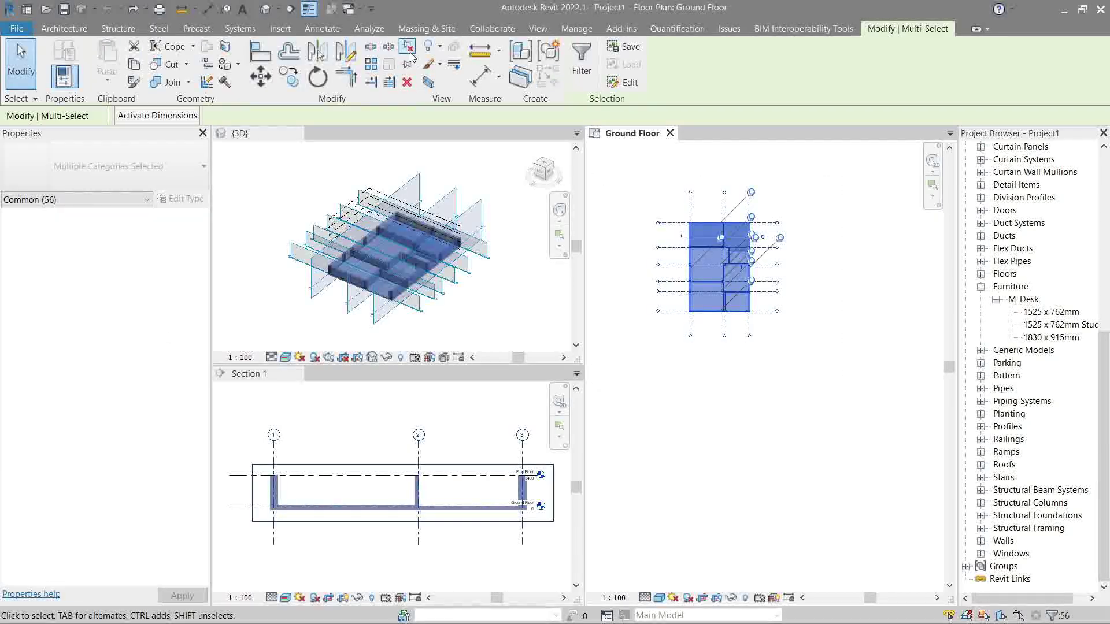
left_click(408, 52)
scroll(684, 250, "up", 4)
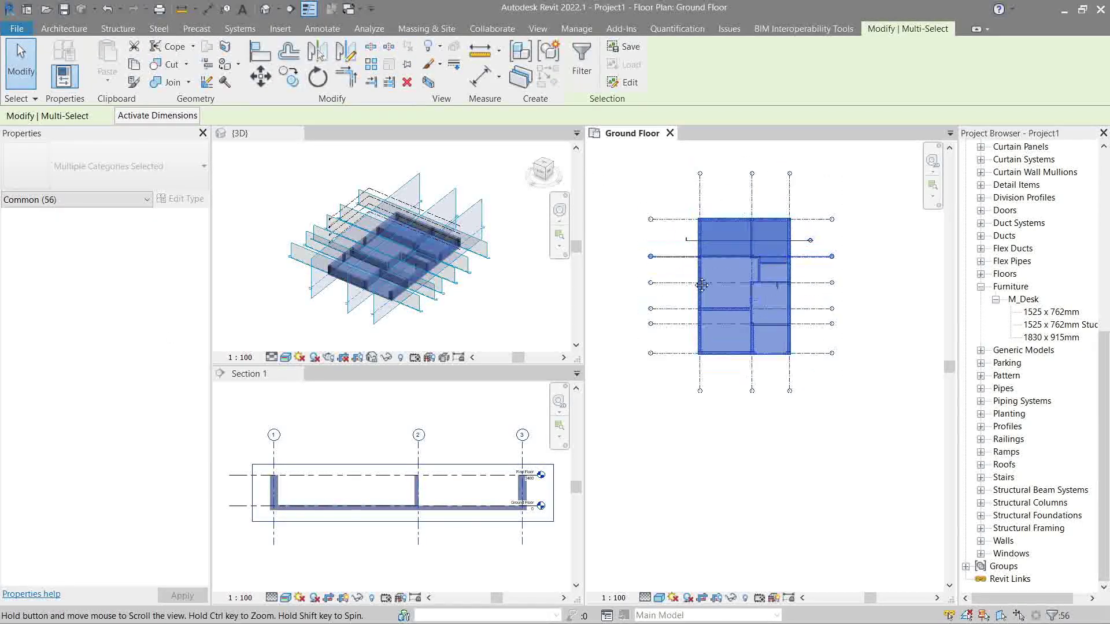
key("Escape")
Select all grid instances in the ground floor plan and temporarily hide them.
left_click(860, 529)
right_click(862, 529)
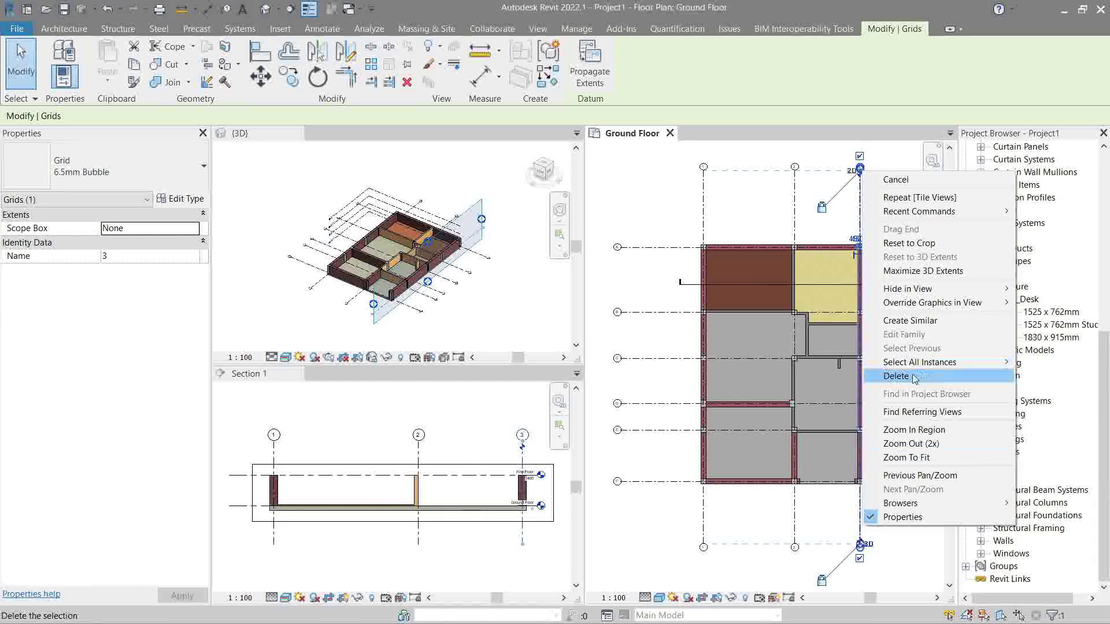
mouse_move(931, 364)
left_click(778, 365)
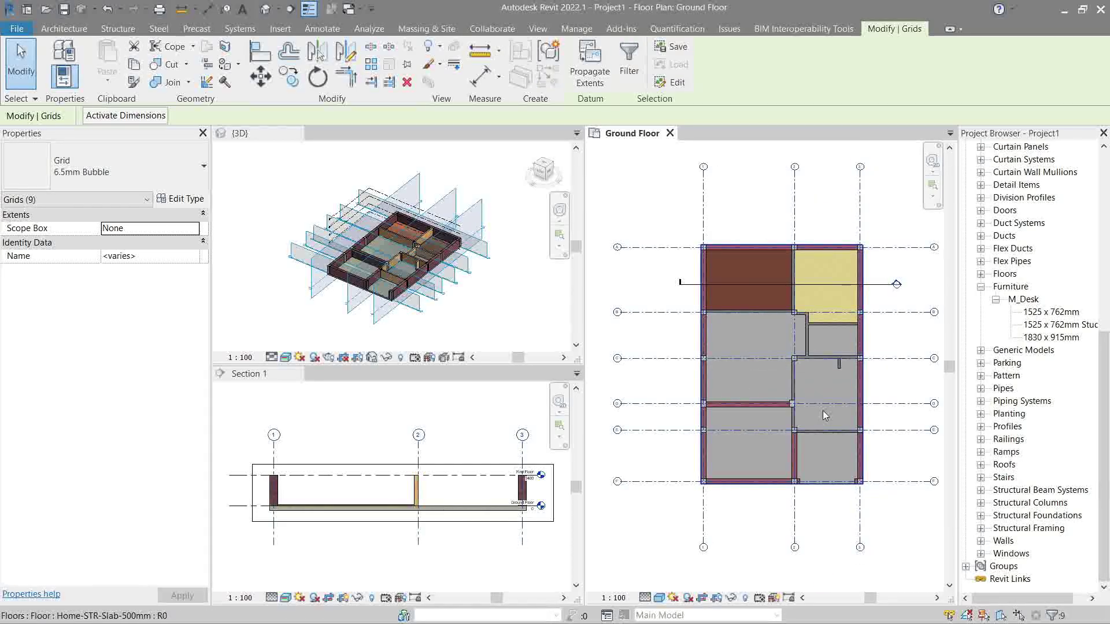
scroll(823, 410, "down", 2)
key("h")
key("h")
Delete all remaining model elements together with the section view, and reset the temporary hide so the grids are displayed.
left_click_drag(912, 475, 649, 244)
key("Delete")
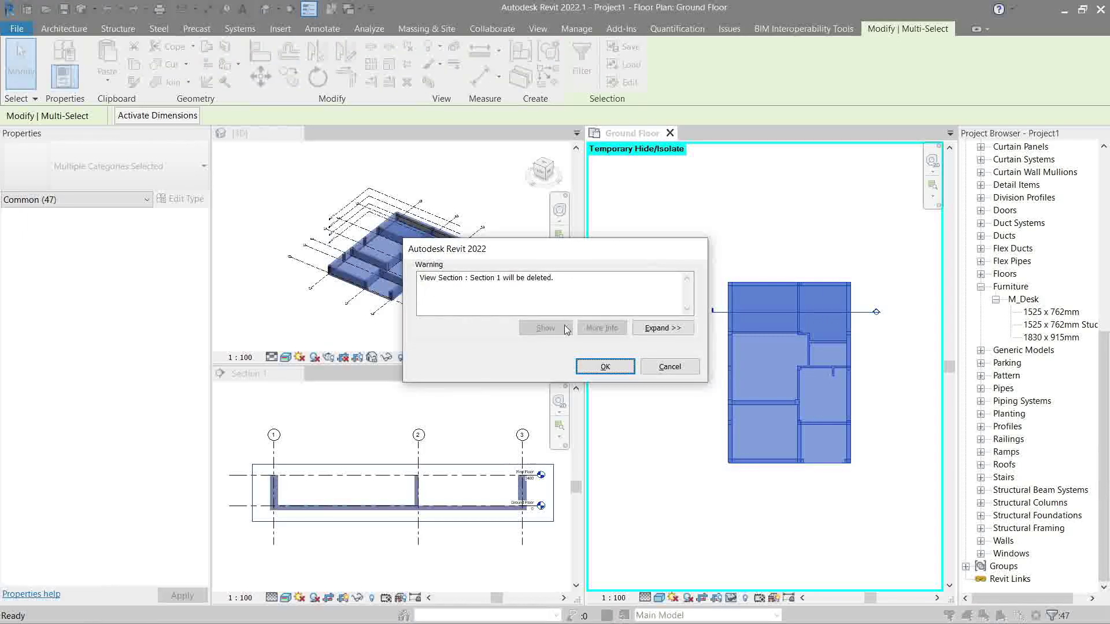
left_click(605, 366)
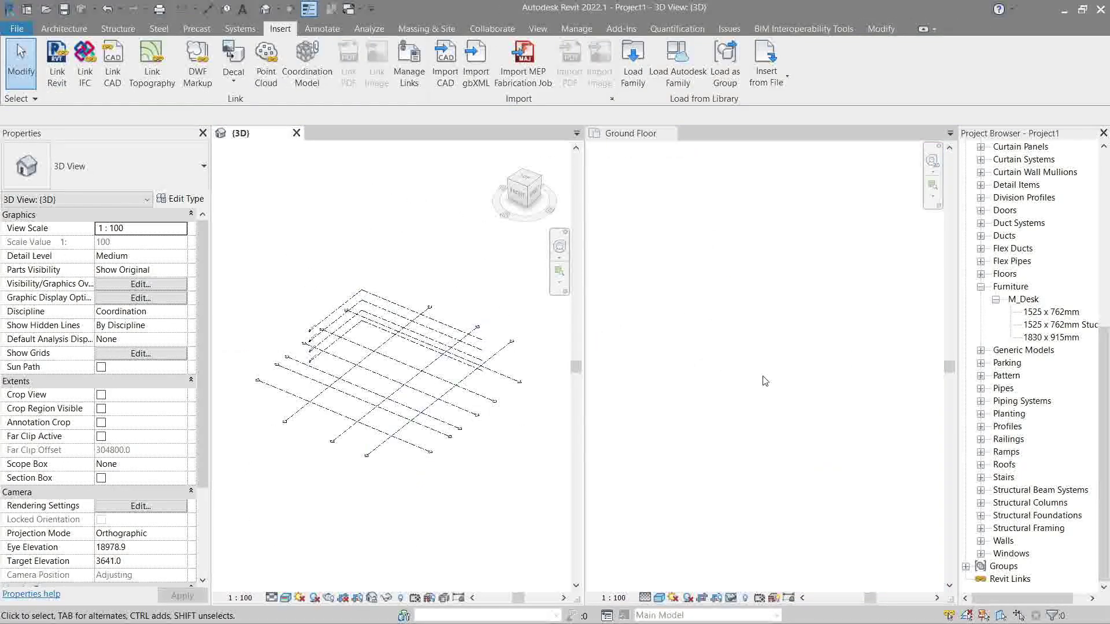
key("h")
key("r")
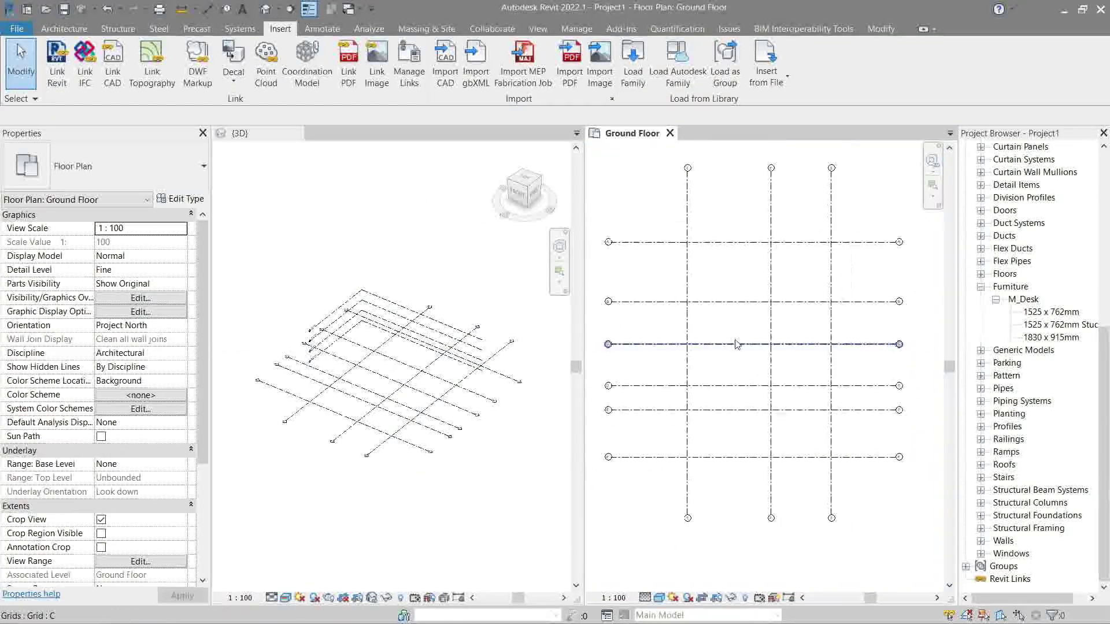
Dimension the spacing between grids 1 and 2 and set it to 7000 mm by moving grid 2.
scroll(760, 130, "up", 3)
key("d")
key("i")
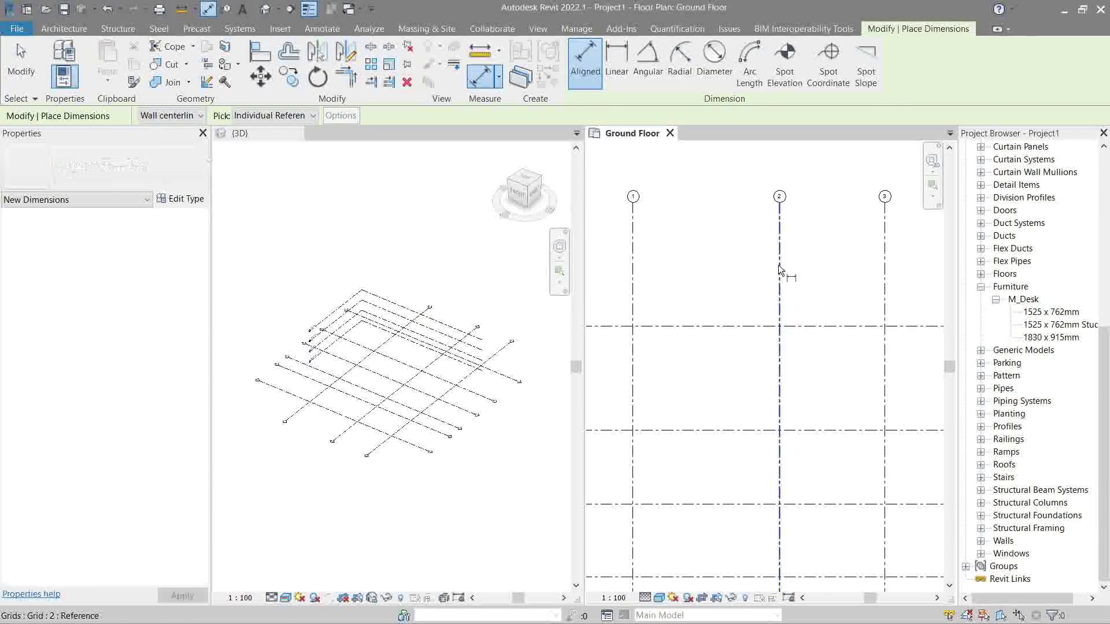
left_click(779, 265)
left_click(633, 270)
left_click(698, 282)
scroll(698, 282, "up", 2)
key("Escape")
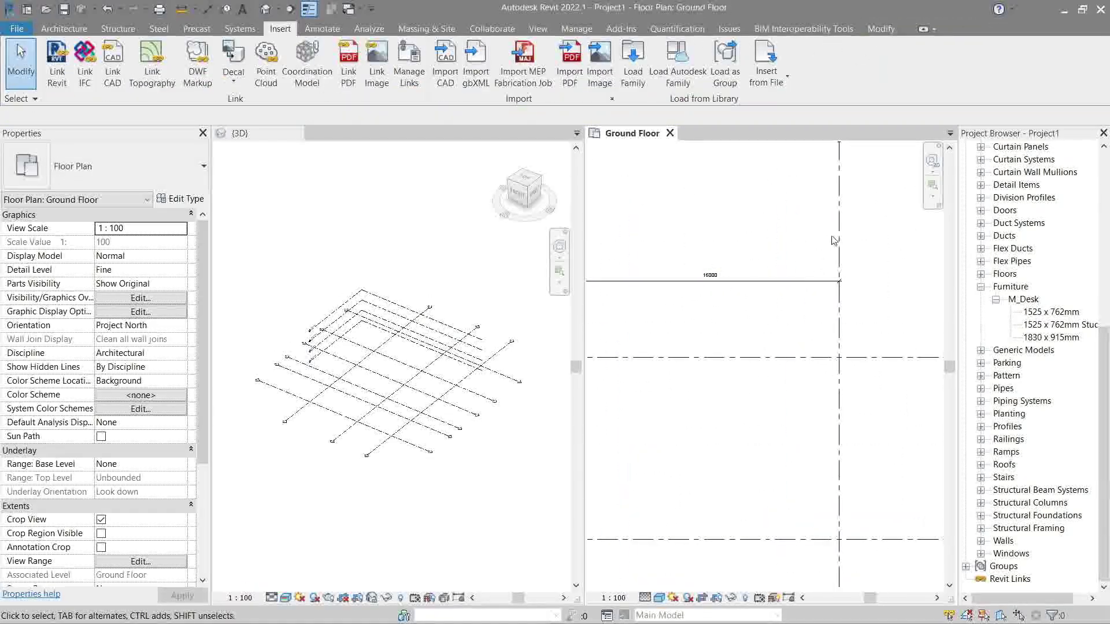
left_click(838, 243)
left_click(720, 275)
type("7000")
key("Return")
Dimension the spacing between grids 2 and 3 and set it to 4000 mm by moving grid 3.
scroll(702, 254, "down", 2)
key("d")
key("i")
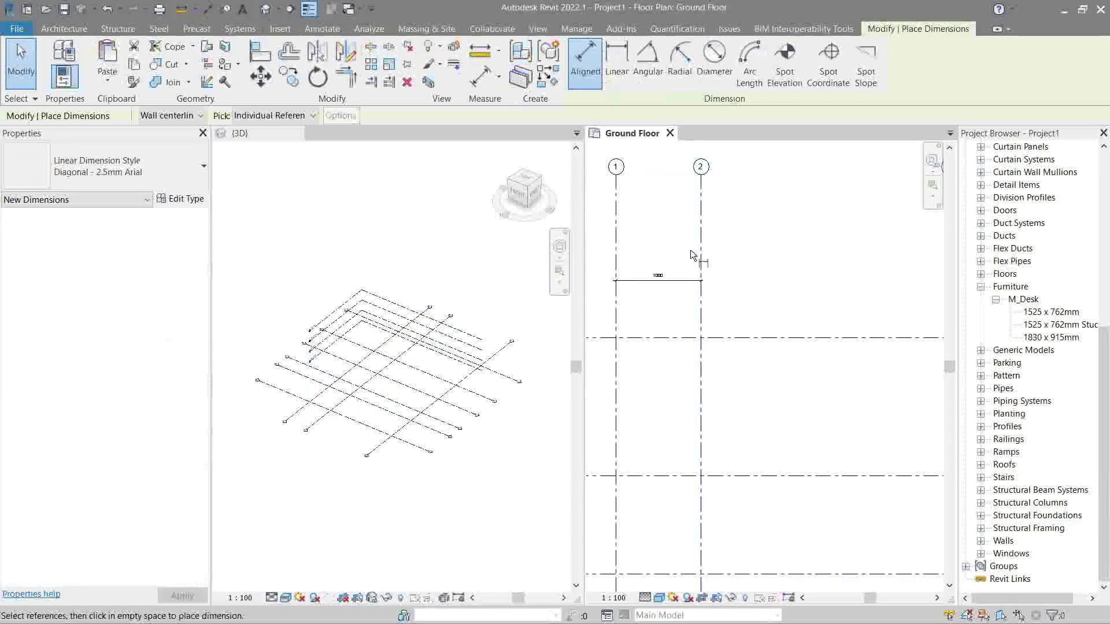
scroll(701, 248, "down", 3)
left_click(866, 250)
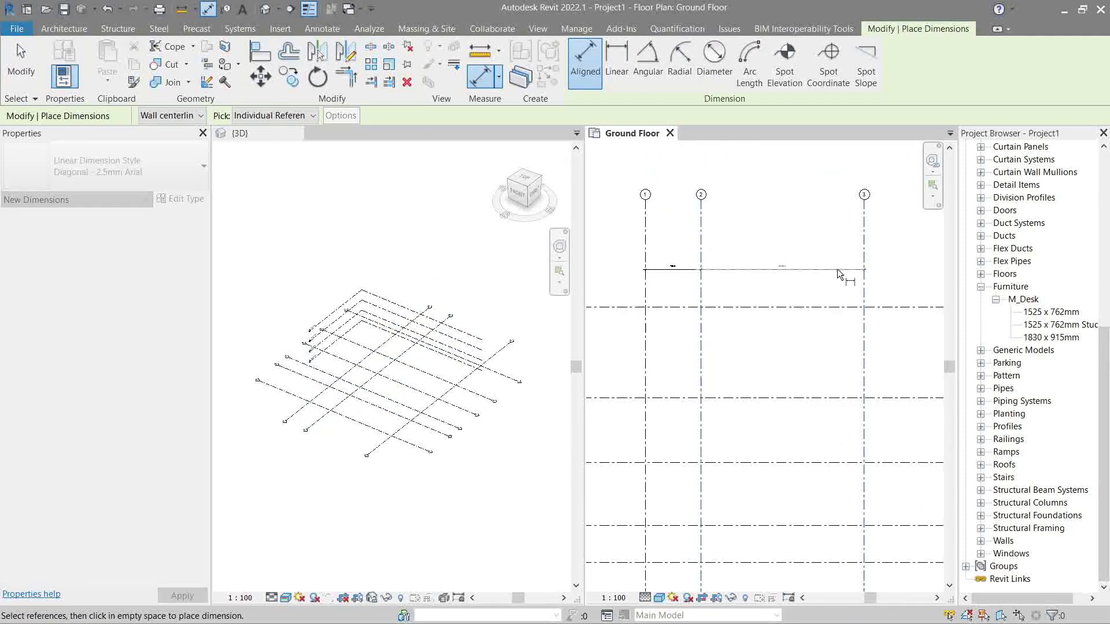
left_click(836, 269)
scroll(836, 268, "up", 2)
key("Escape")
left_click(875, 248)
scroll(814, 261, "up", 3)
left_click(734, 266)
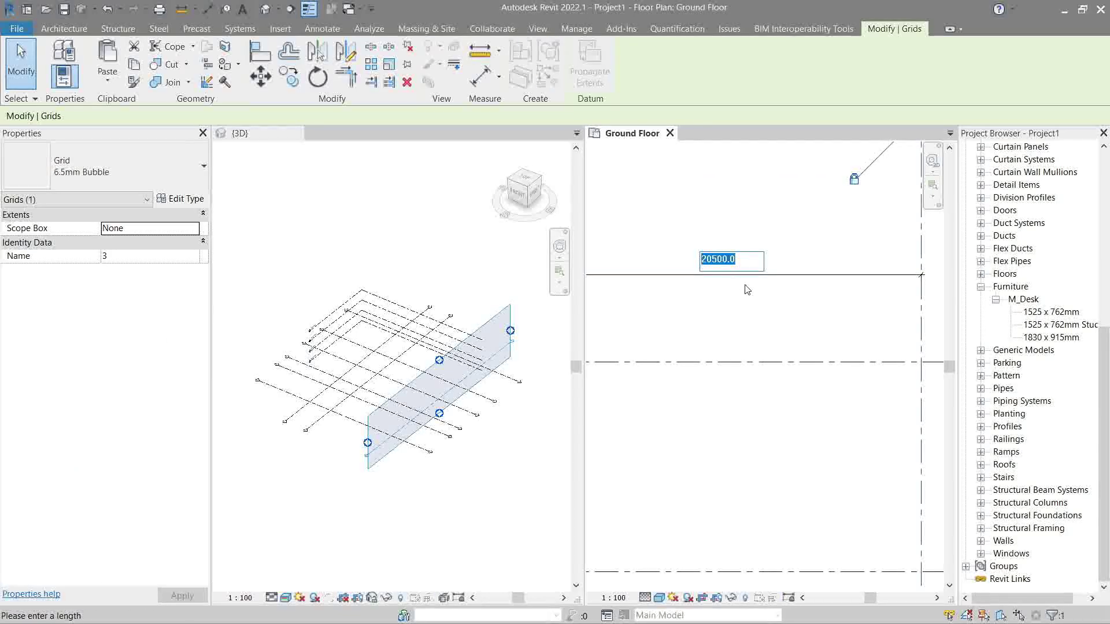
scroll(832, 344, "down", 1)
type("4")
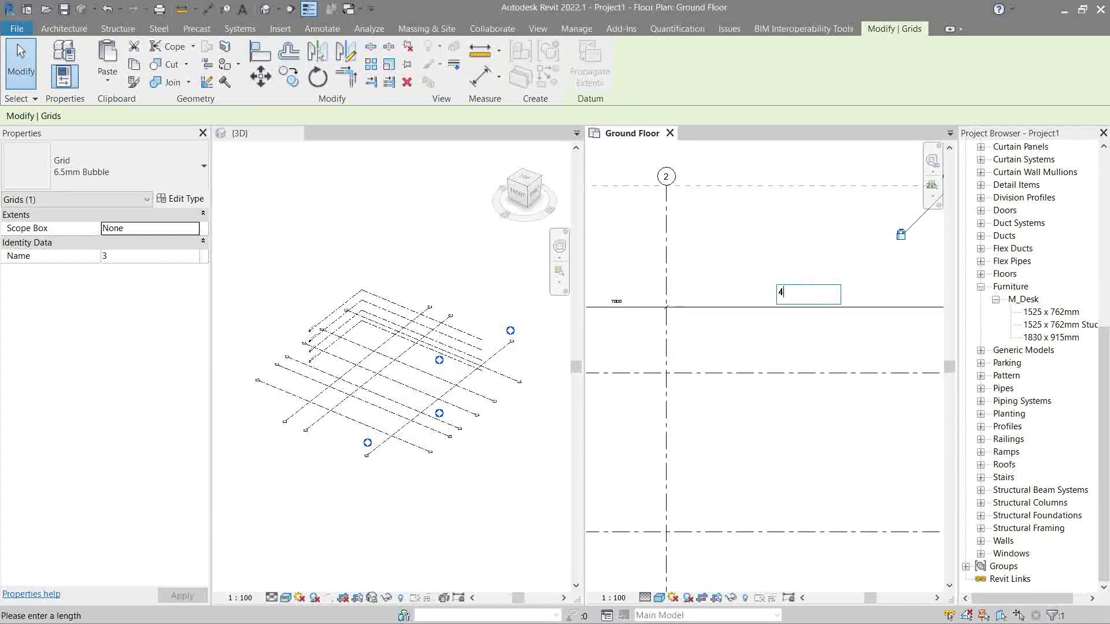
key("Return")
key("Escape")
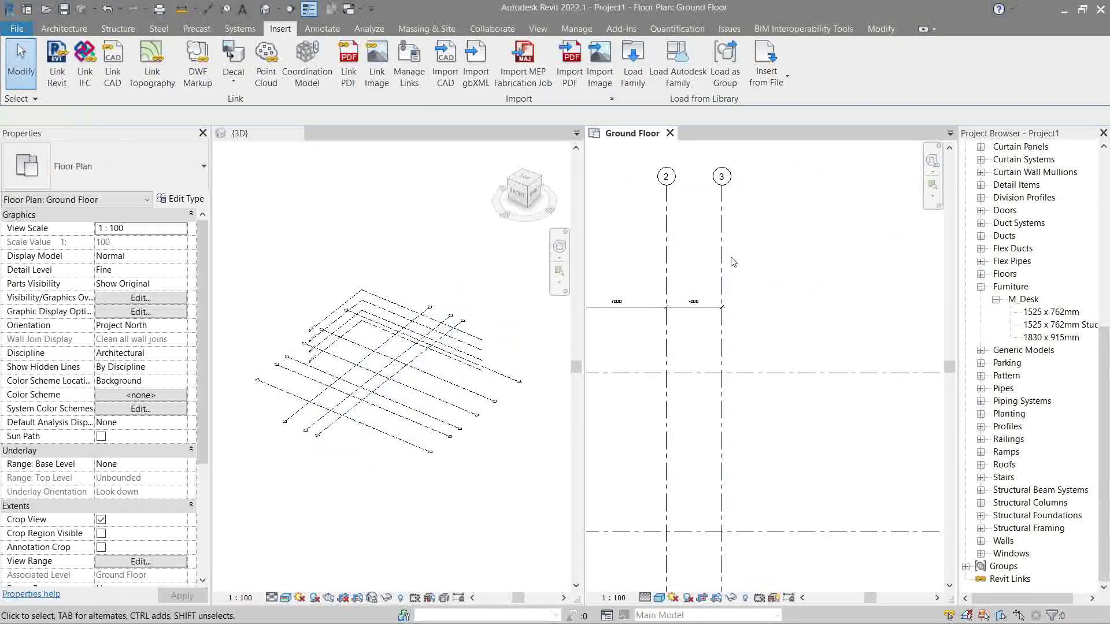
Copy grid 3 about 2000 mm outward, on the side away from grid 2.
left_click(723, 254)
key("c")
key("o")
left_click(721, 249)
left_click(748, 249)
key("Escape")
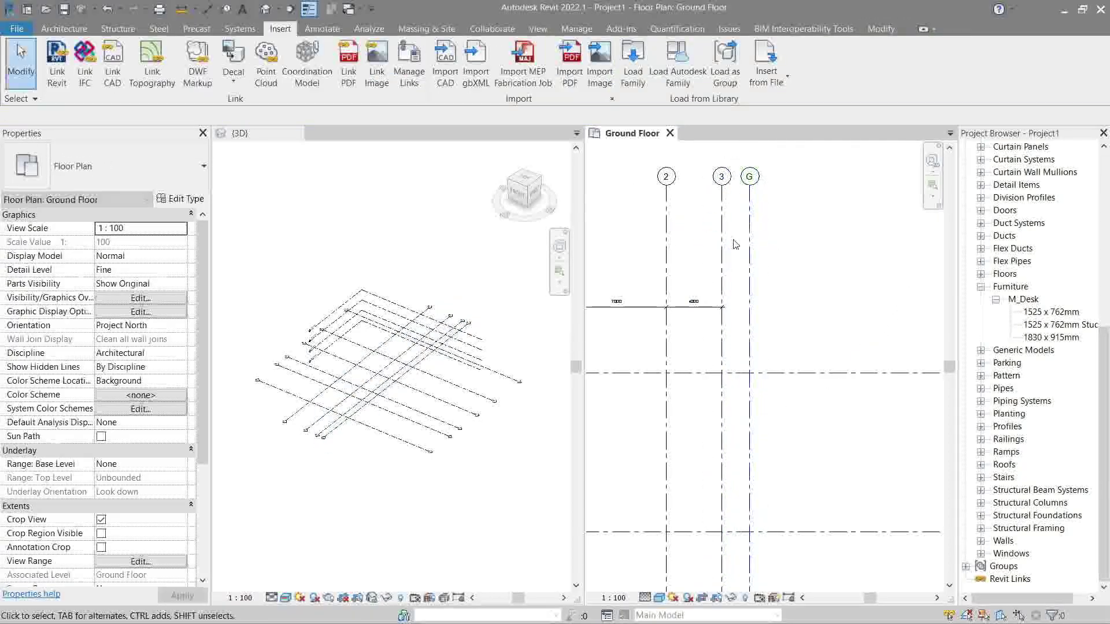
Dimension the spacing between grid 3 and the new grid G and set it to 3000 mm by moving grid G.
key("d")
key("i")
key("Escape")
key("Escape")
left_click(748, 271)
scroll(736, 347, "up", 2)
scroll(733, 418, "up", 1)
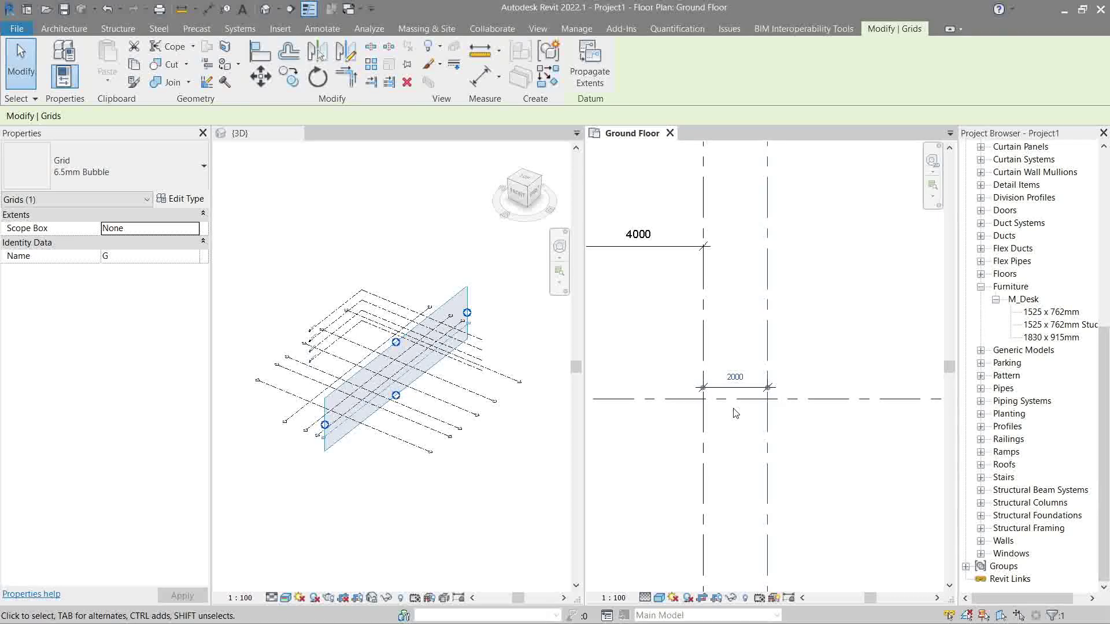
left_click(742, 380)
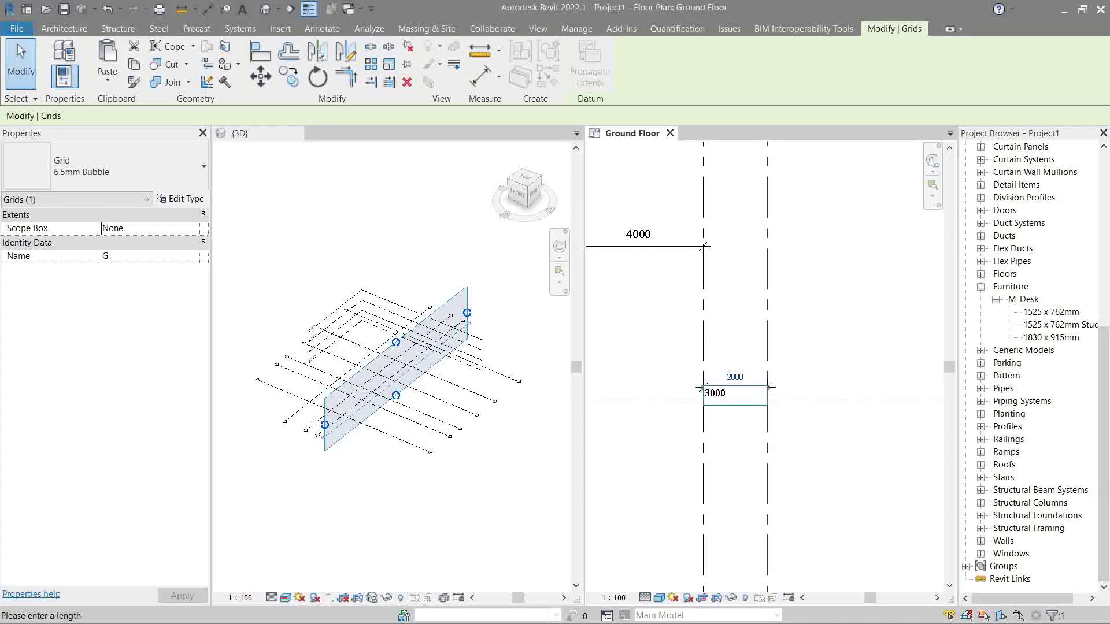
key("Return")
left_click(783, 388)
left_click_drag(781, 388, 774, 261)
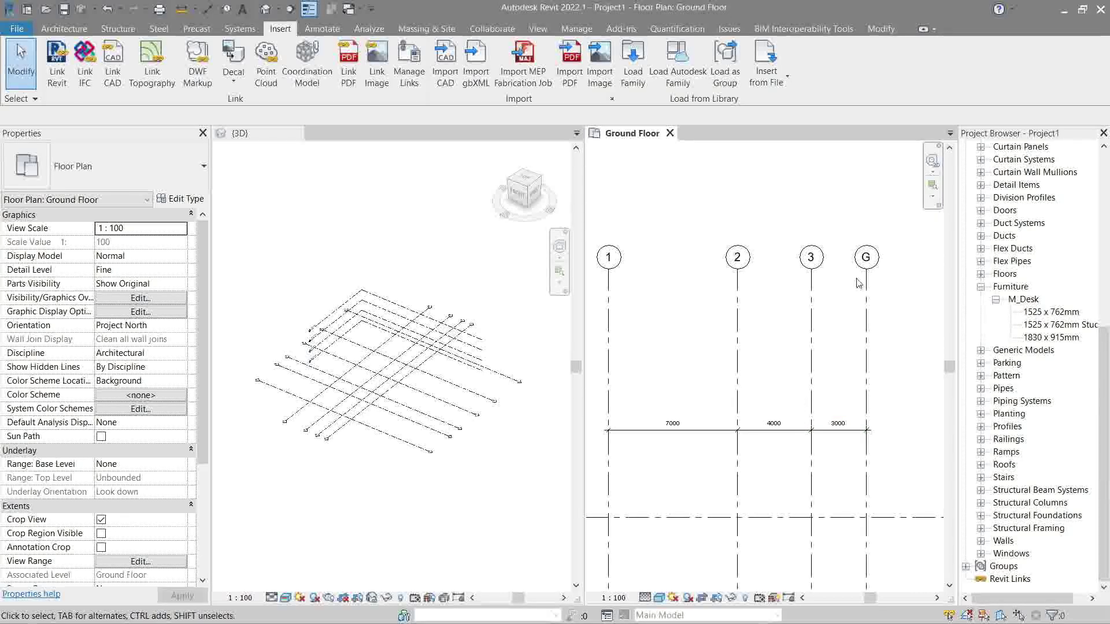
Rename grid G as 4.
left_click(865, 258)
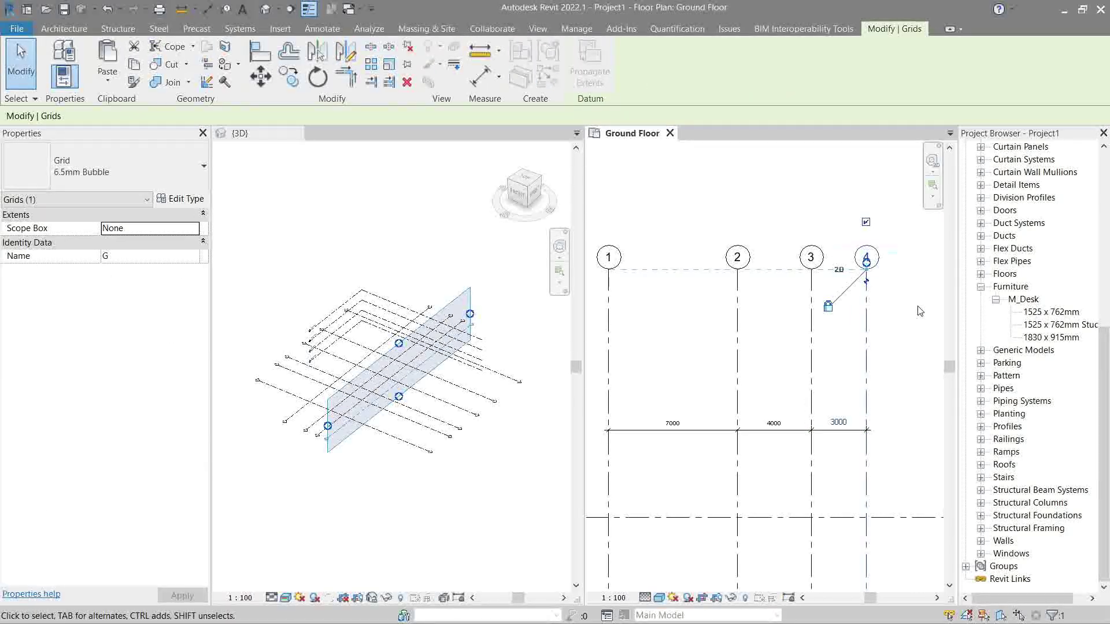
scroll(893, 317, "down", 3)
key("Escape")
Delete all lettered grids beyond grid B, keeping only grids A and B.
middle_click_drag(851, 416, 722, 317)
scroll(722, 317, "down", 2)
middle_click_drag(711, 357, 780, 300)
left_click_drag(670, 543, 622, 363)
key("Delete")
Place an aligned dimension between grids A and B.
scroll(675, 281, "up", 2)
key("d")
key("i")
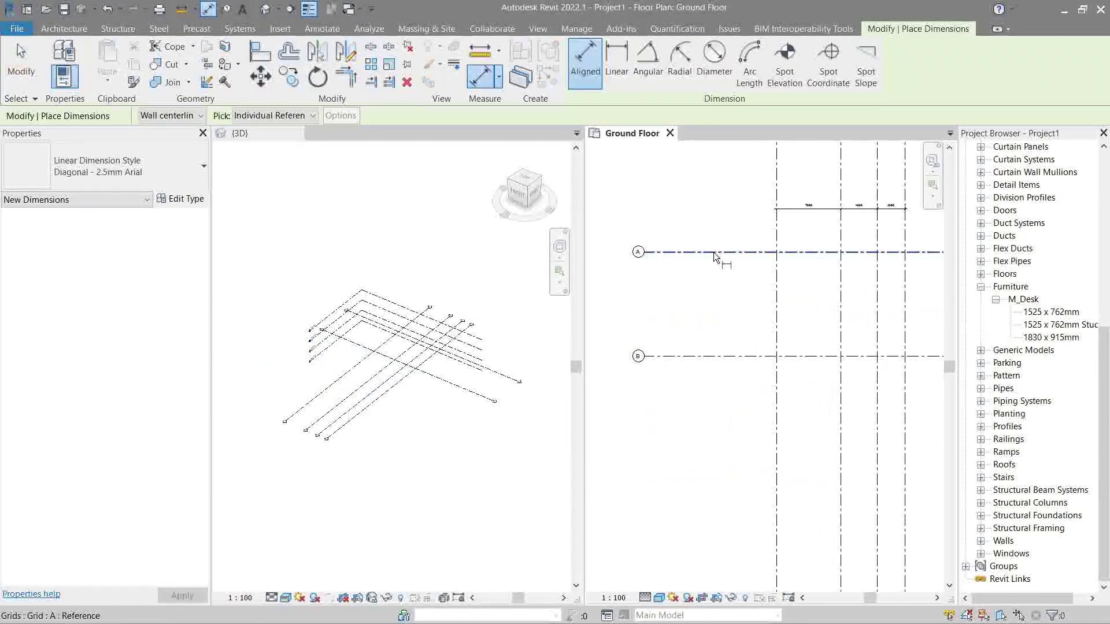
left_click(714, 252)
left_click(720, 356)
left_click(726, 334)
key("Escape")
key("Escape")
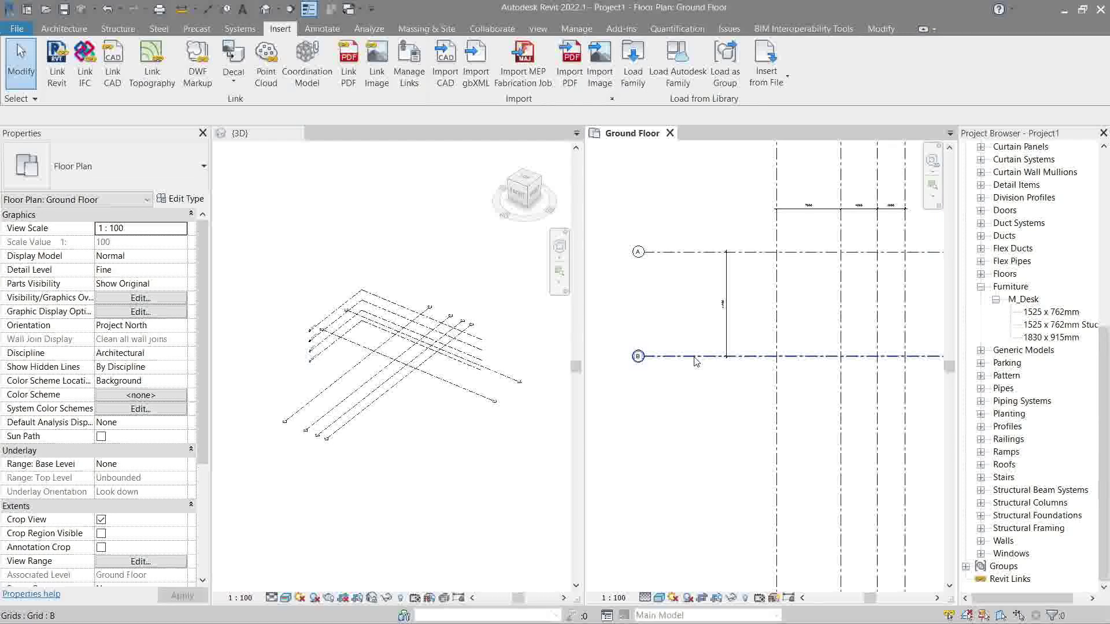
Set the spacing between grids A and B to 6000 mm by moving grid B.
left_click(696, 356)
scroll(813, 214, "up", 4)
scroll(811, 224, "down", 2)
scroll(698, 334, "up", 2)
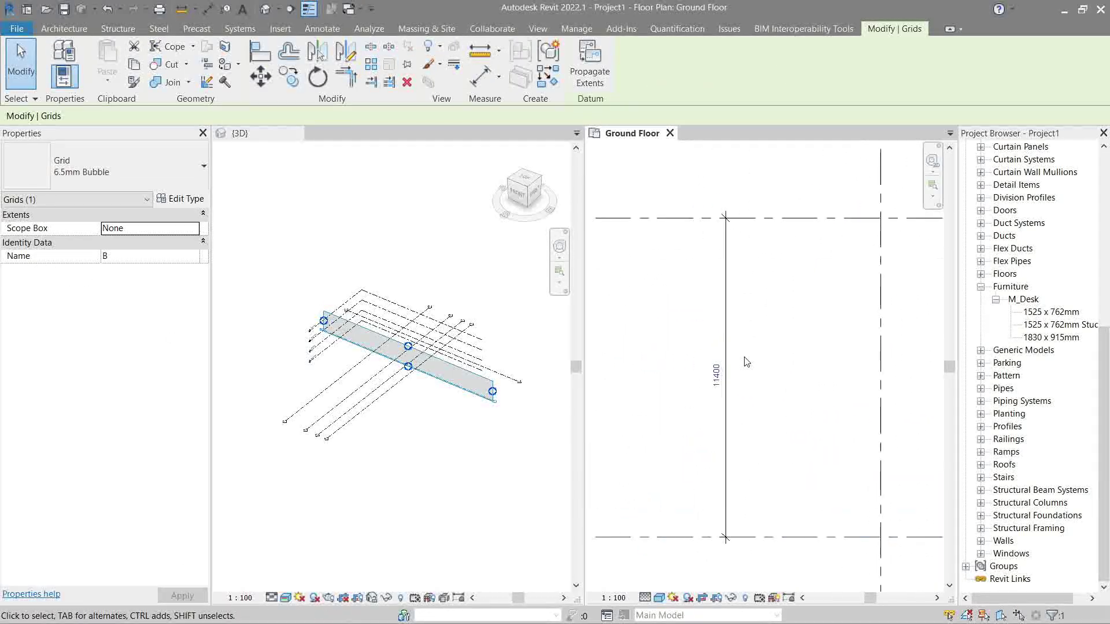
left_click(722, 378)
type("6000")
key("Return")
scroll(752, 428, "down", 4)
key("Escape")
Copy grid B about 3800 mm outward, on the side away from grid A.
scroll(708, 416, "up", 2)
left_click(661, 362)
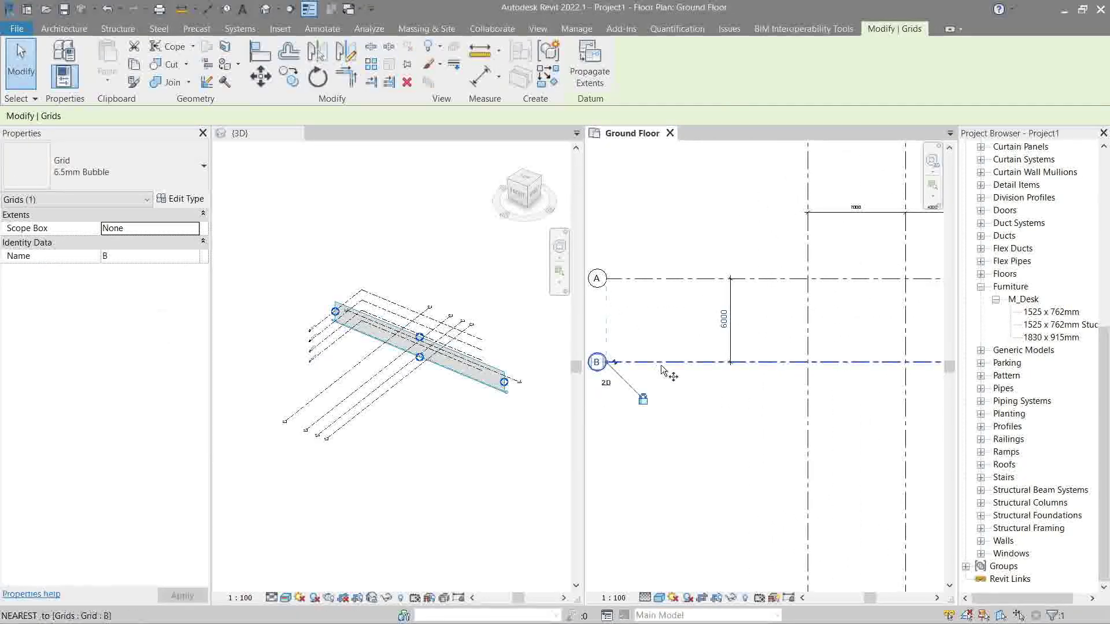
key("space")
left_click(661, 363)
left_click(657, 415)
key("Escape")
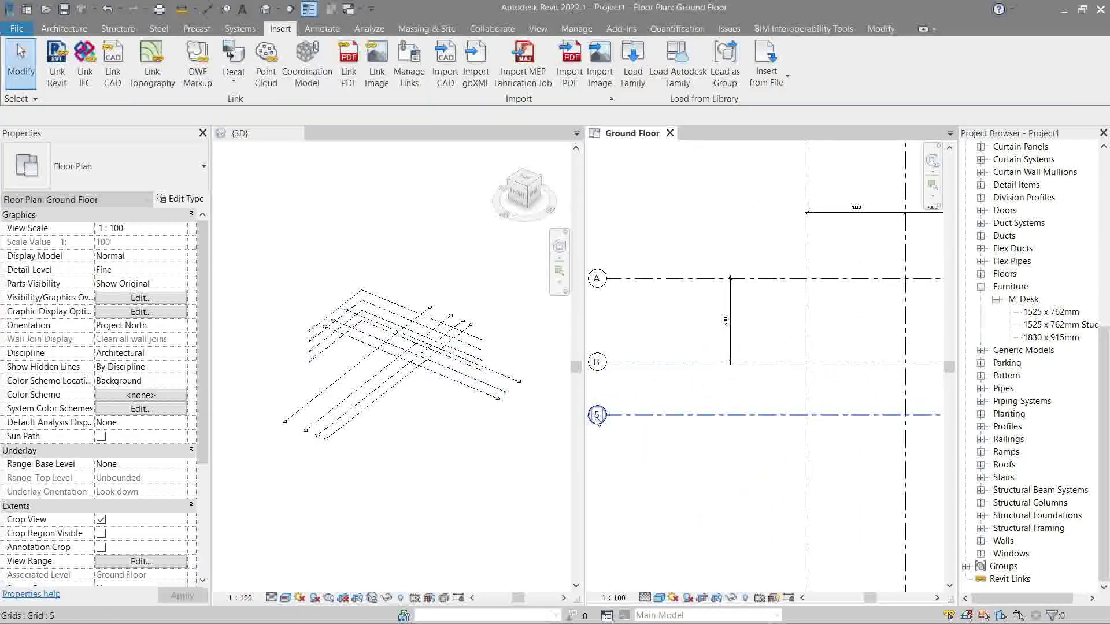
Rename the copied grid below grid B as C.
left_click(611, 418)
scroll(677, 484, "down", 2)
scroll(771, 256, "up", 2)
middle_click_drag(656, 520, 788, 420)
key("Escape")
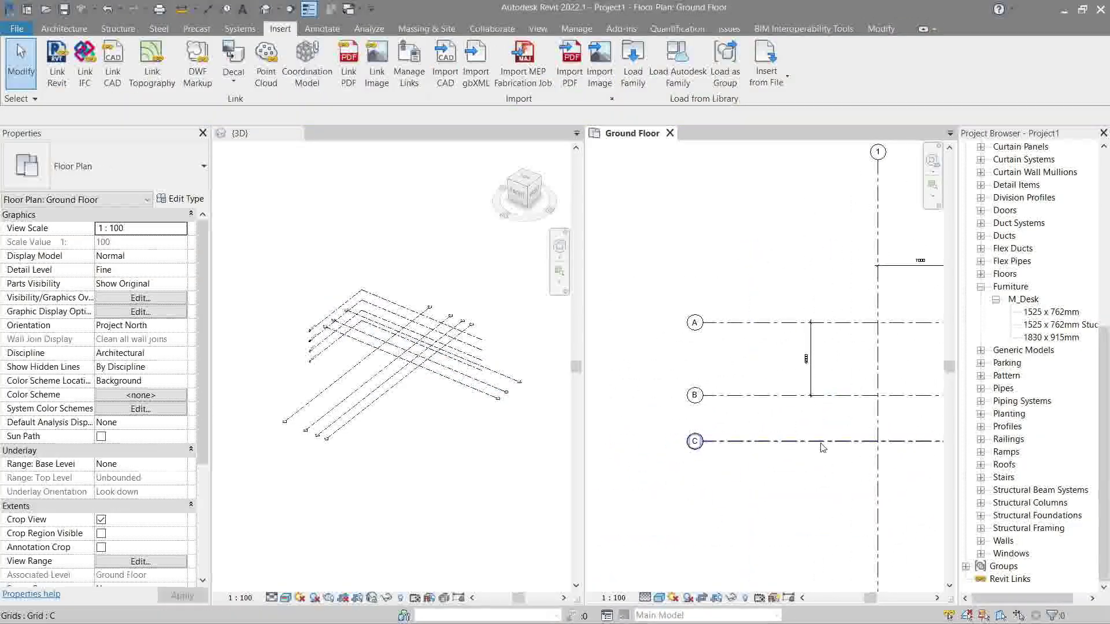
Place an aligned dimension between grids B and C, in line with the dimension between A and B.
scroll(828, 436, "up", 3)
key("d")
key("i")
left_click(794, 446)
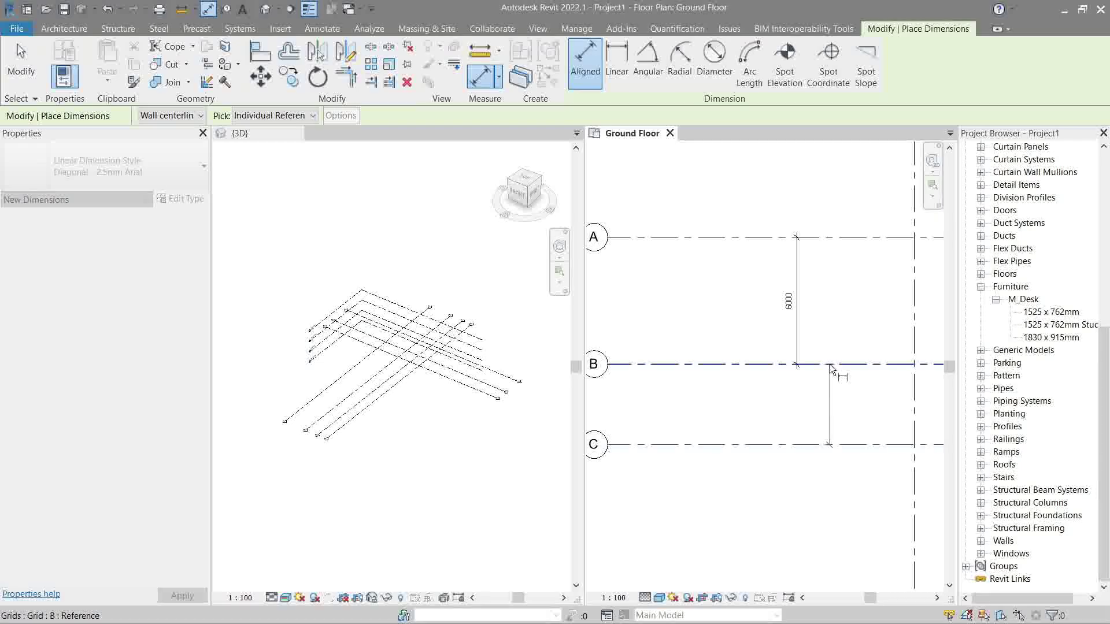
left_click(799, 403)
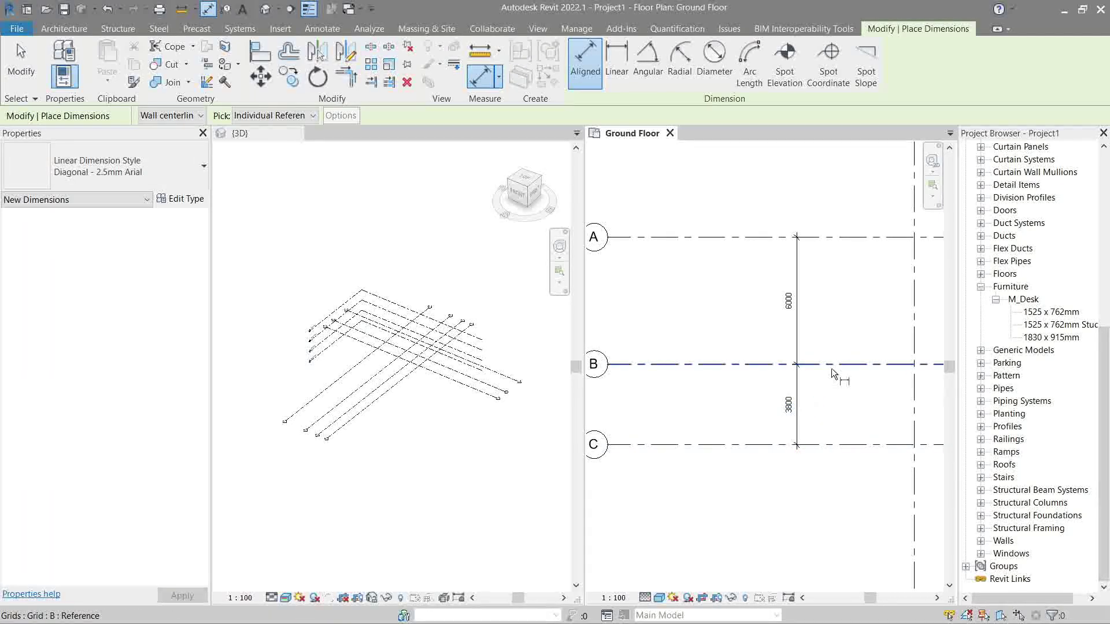
key("Escape")
key("Escape")
Set the spacing between grids B and C to 4000 mm by moving grid C.
left_click(809, 446)
left_click(788, 404)
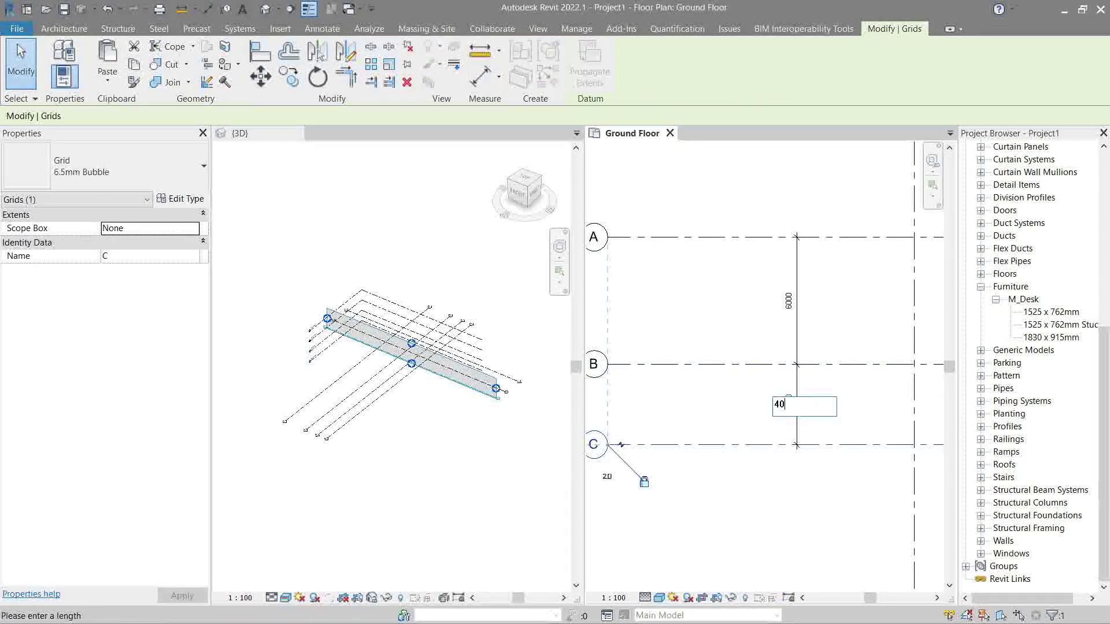
type("4000")
key("Return")
key("Escape")
key("z")
key("f")
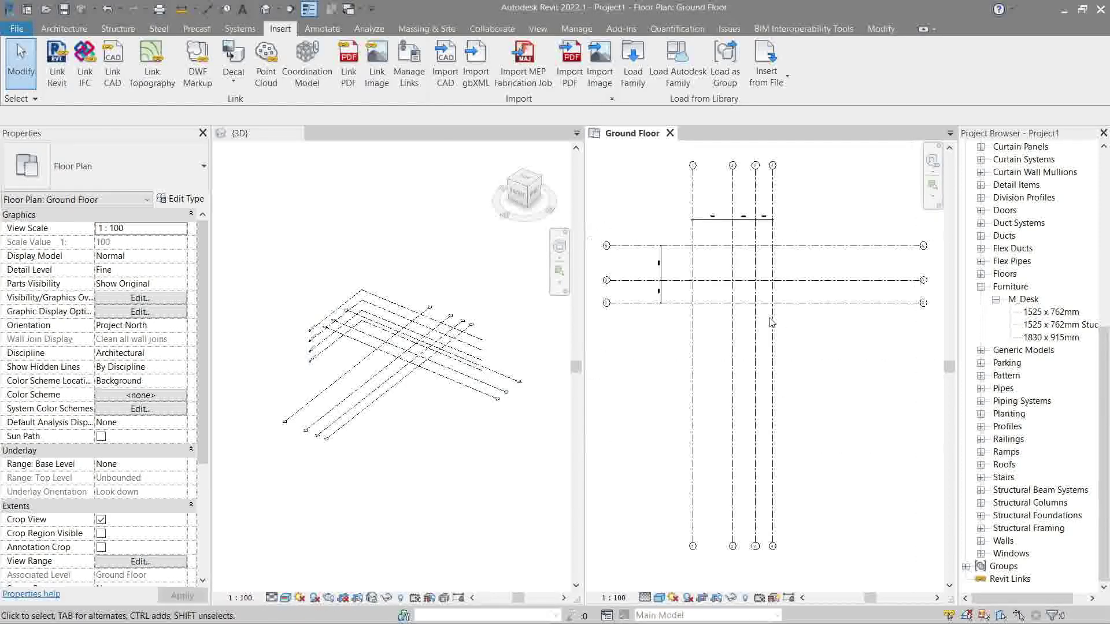
Shorten the lower ends of numbered grids 1 to 4 so they finish closer to grid C.
left_click(772, 398)
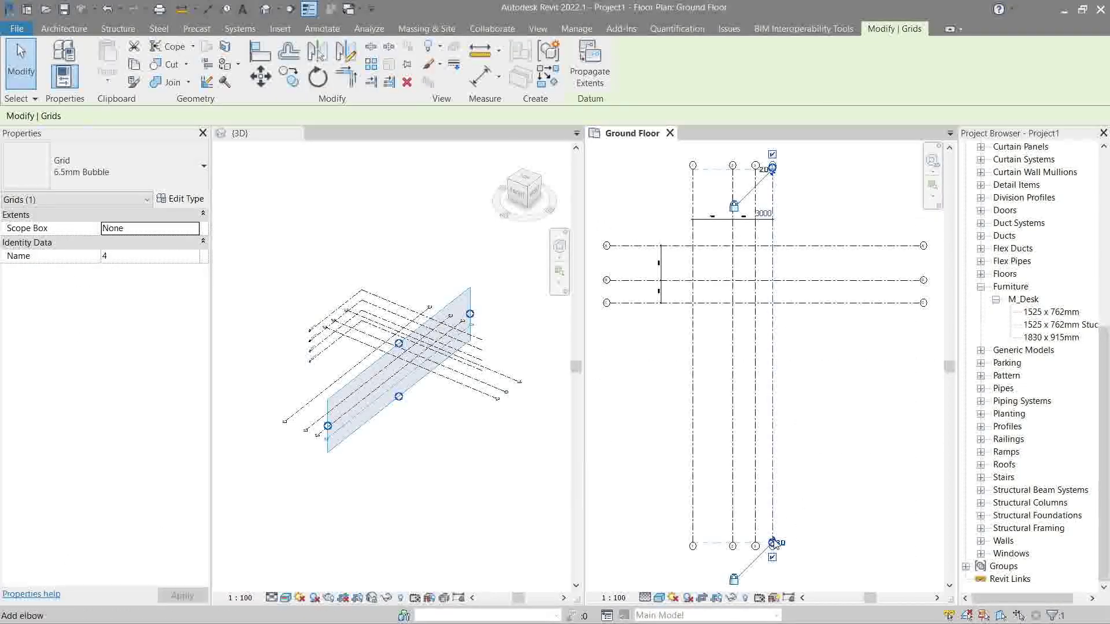
scroll(752, 556, "up", 4)
left_click_drag(787, 533, 797, 419)
middle_click_drag(818, 264, 798, 419)
left_click_drag(798, 418, 815, 365)
key("Escape")
middle_click_drag(936, 292, 751, 425)
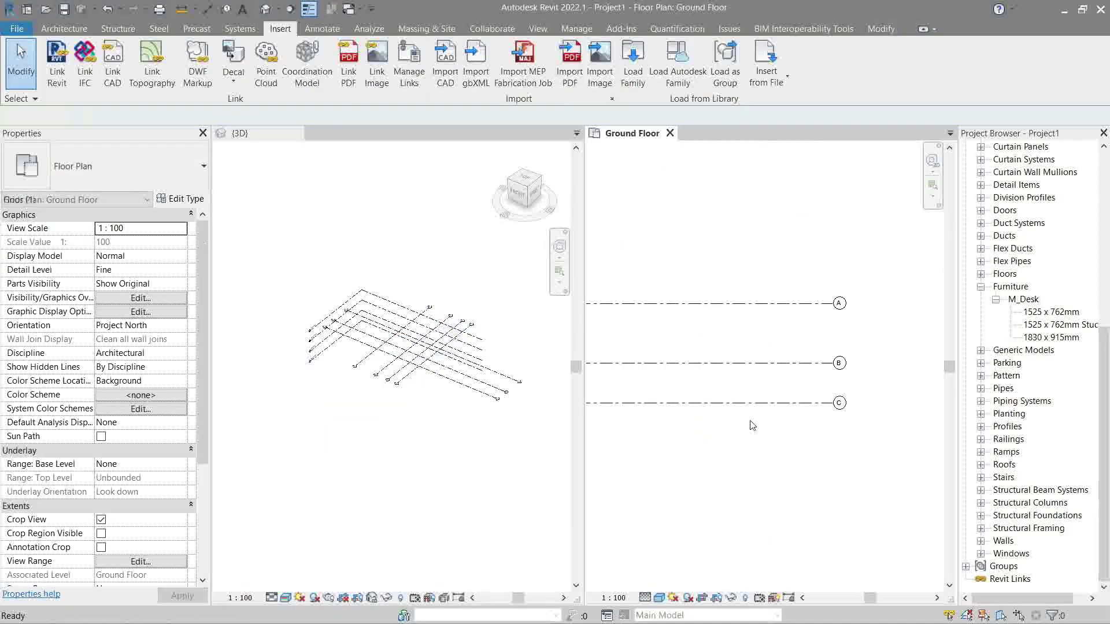
Shorten the far ends of lettered grids A to C so they finish a little beyond grid 4.
left_click(796, 405)
scroll(826, 417, "up", 3)
scroll(698, 412, "down", 3)
left_click_drag(842, 390, 810, 424)
middle_click_drag(762, 421, 941, 428)
left_click_drag(810, 423, 777, 434)
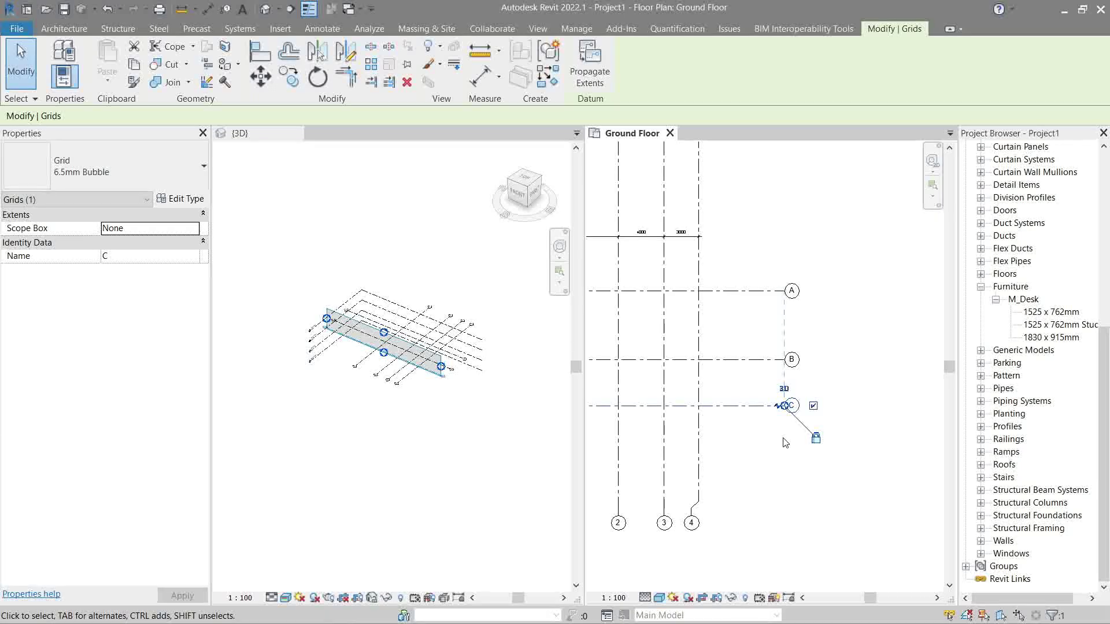
middle_click(783, 444)
middle_click(784, 444)
key("Escape")
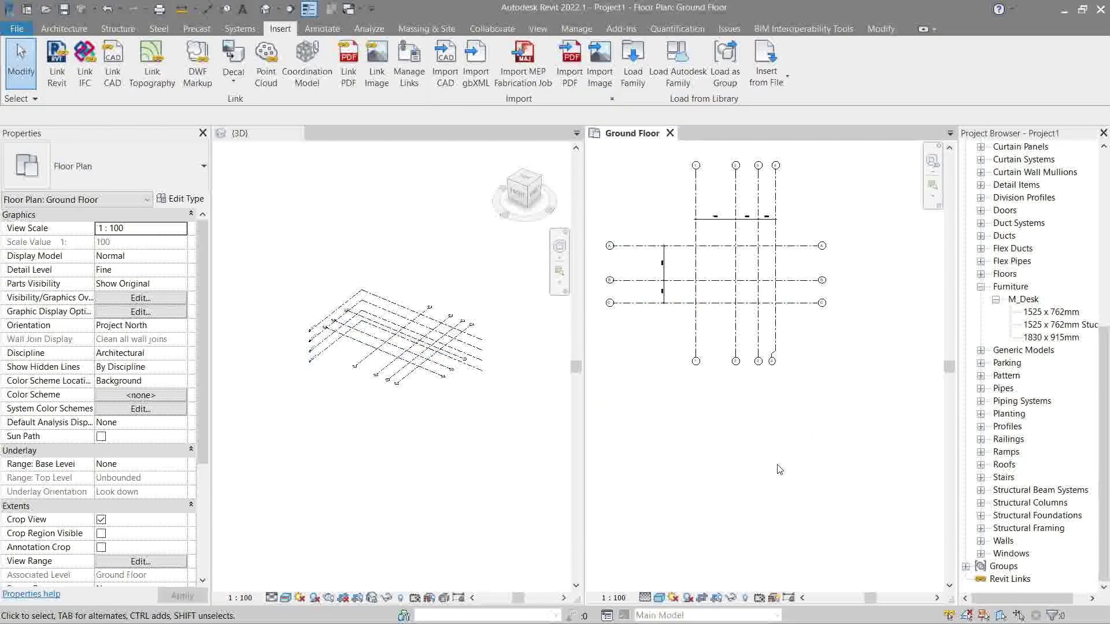
scroll(768, 237, "down", 3)
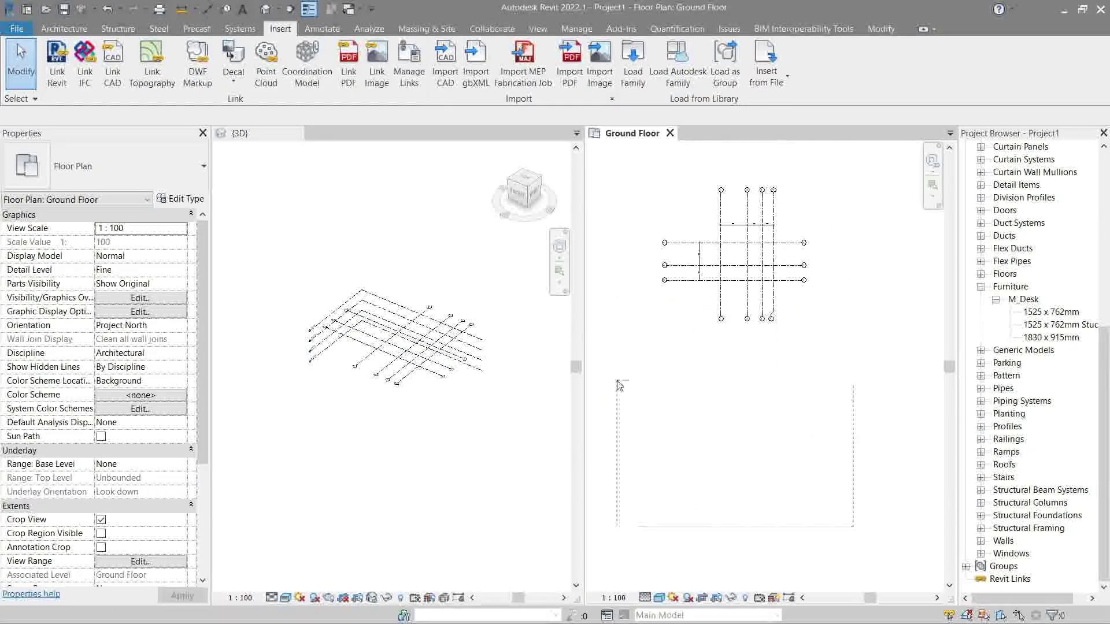
middle_click(719, 393)
middle_click(719, 393)
scroll(863, 496, "down", 3)
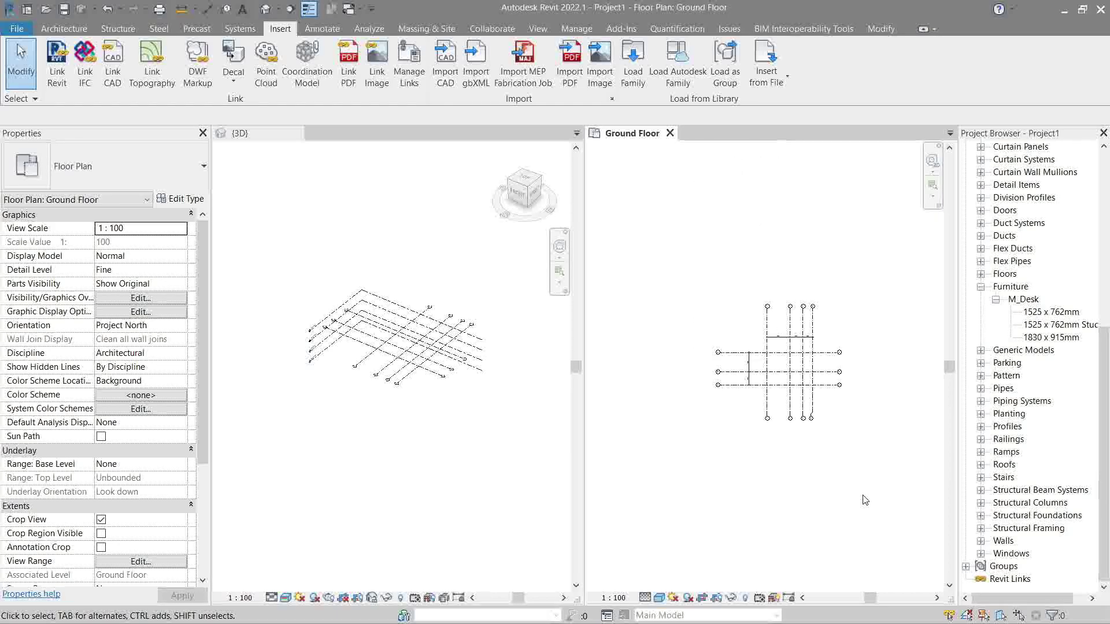
scroll(865, 500, "up", 3)
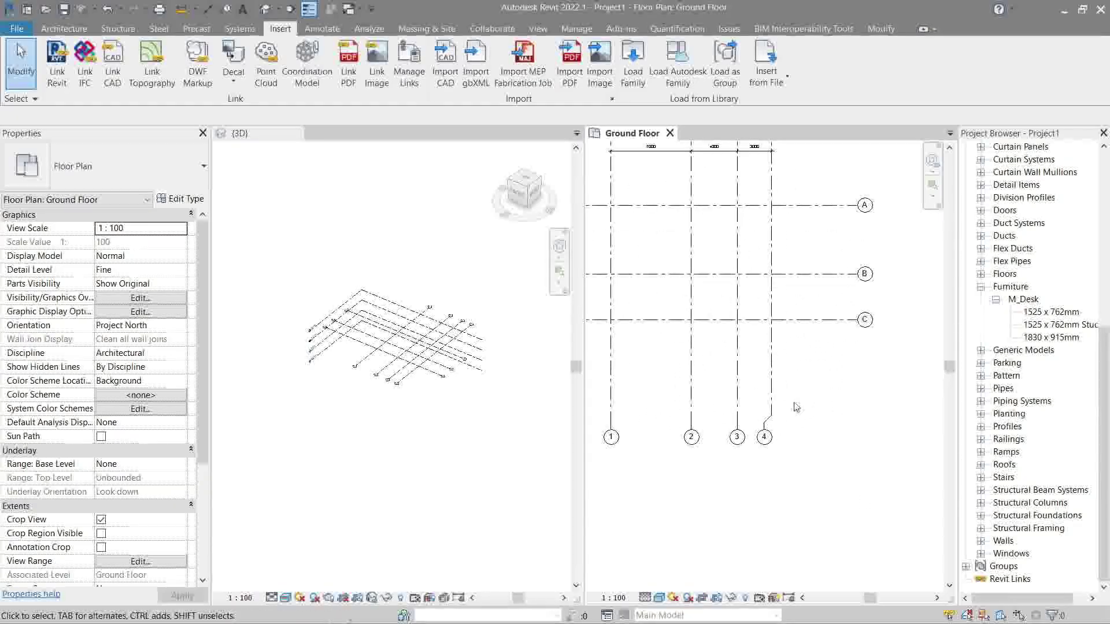
scroll(838, 463, "down", 1)
left_click_drag(849, 555, 590, 444)
left_click_drag(884, 541, 748, 498)
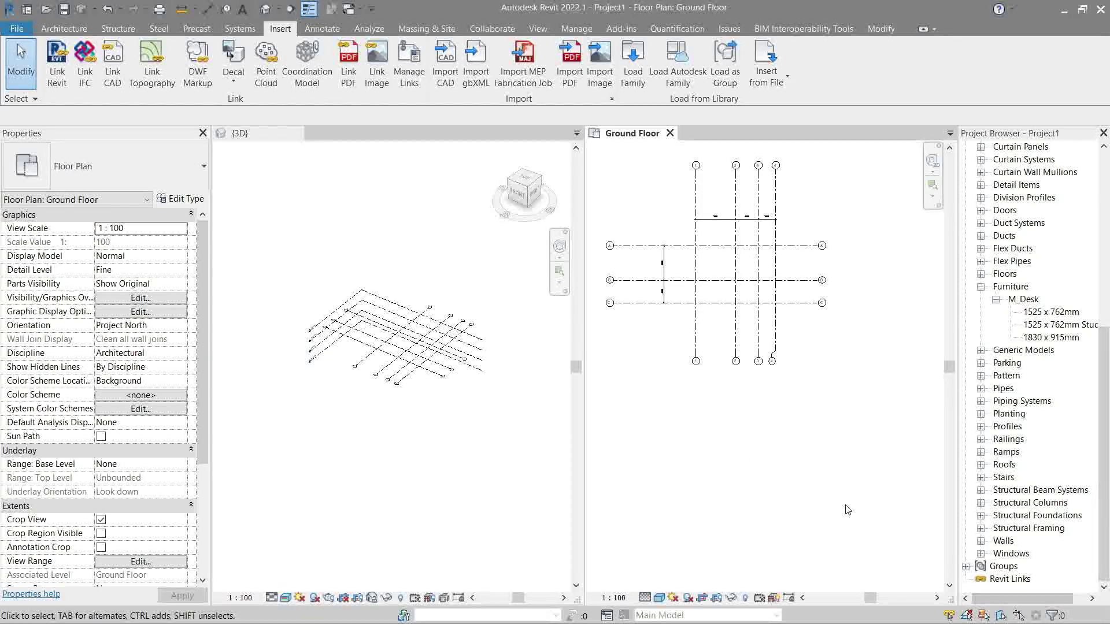
Reveal the hidden elements in the Ground Floor plan to examine the hidden CAD drawing, and leave the reveal mode.
key("h")
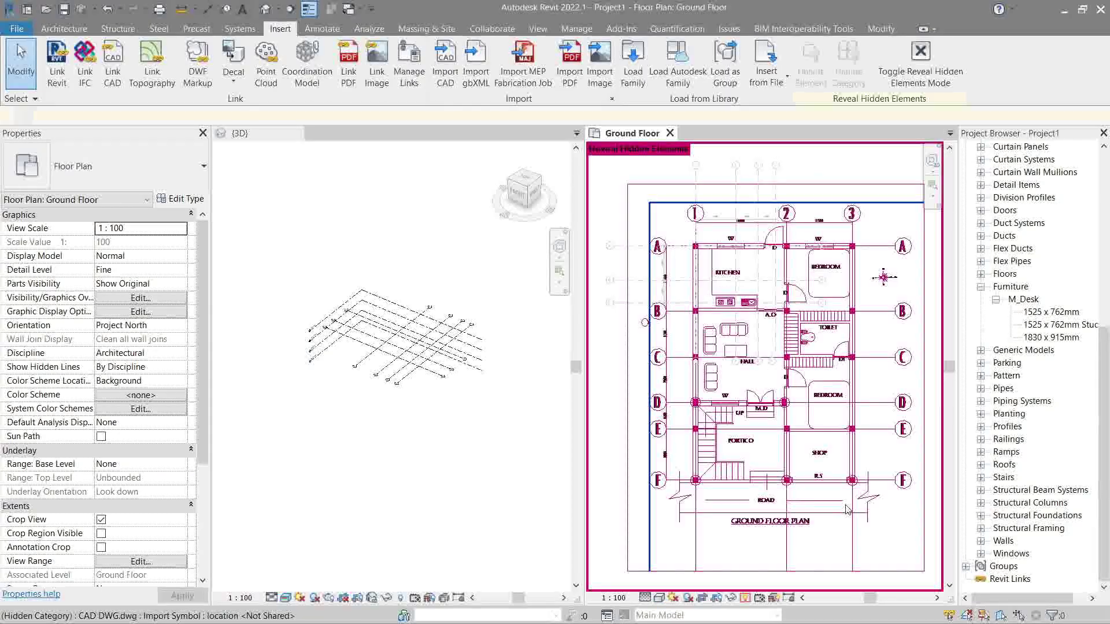
left_click(927, 71)
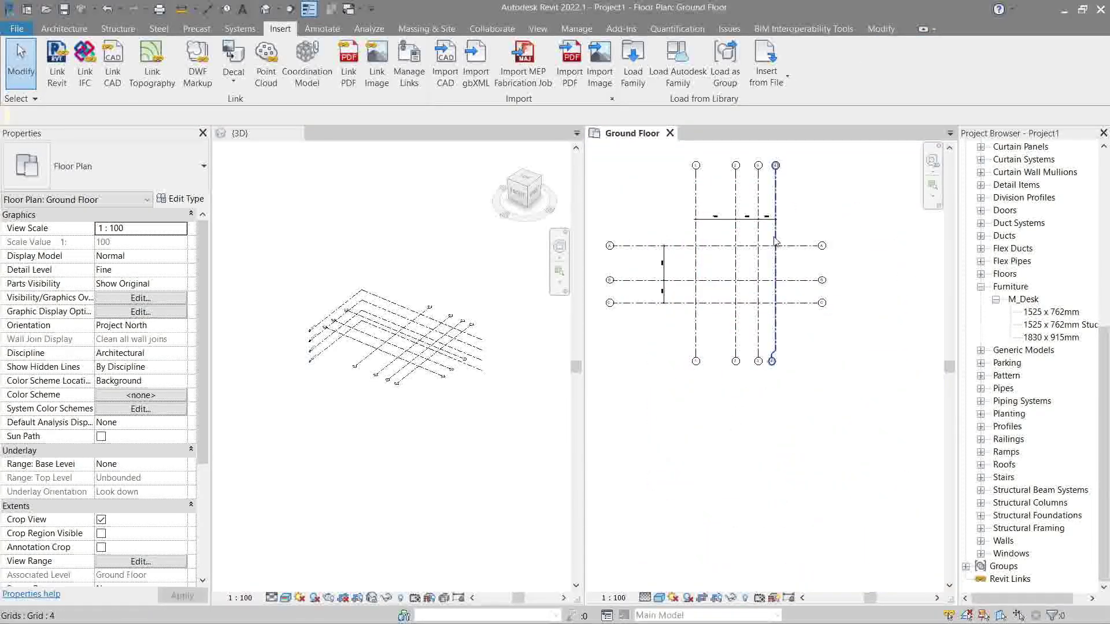
scroll(773, 237, "up", 3)
middle_click_drag(677, 243, 749, 286)
middle_click_drag(832, 316, 779, 323)
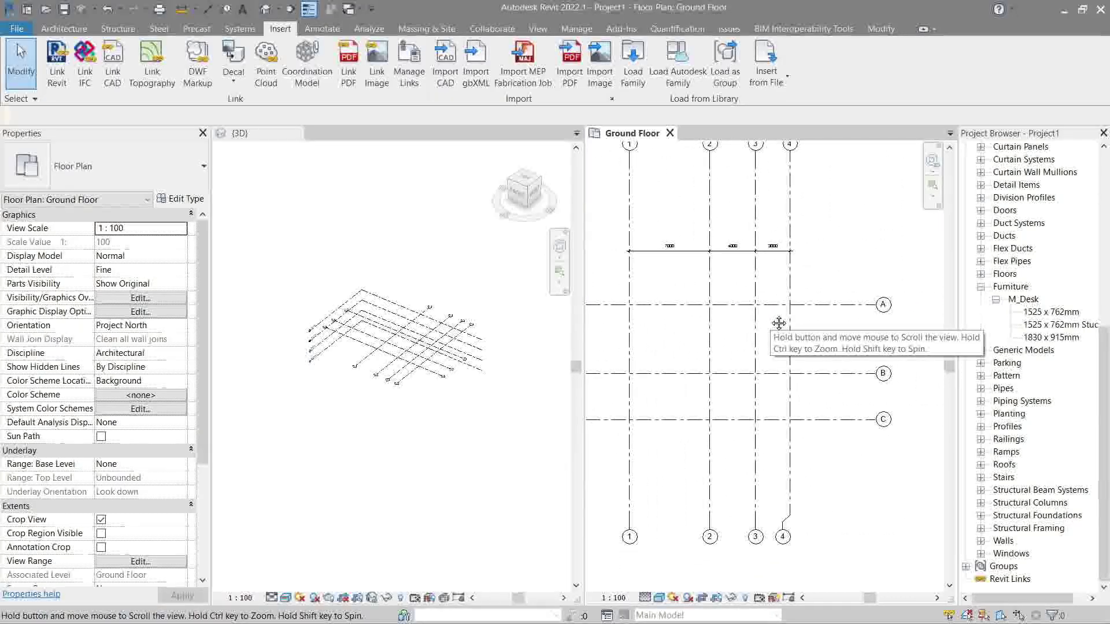
scroll(780, 312, "down", 3)
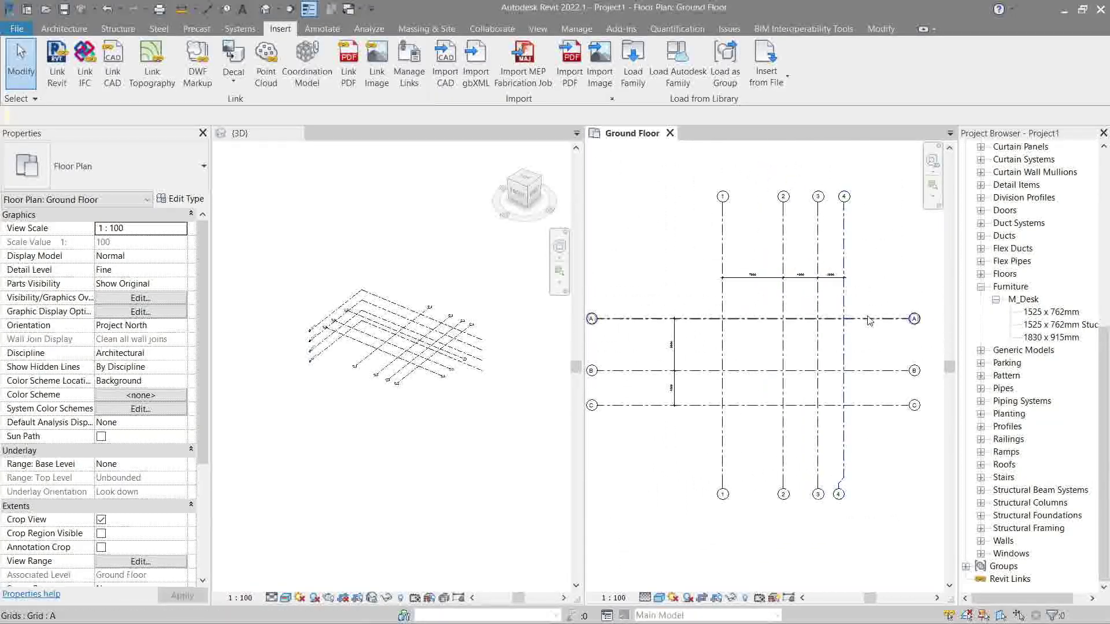
Hide the bubbles of grids A, B and C at their ends beyond grid 4.
left_click(870, 319)
scroll(867, 333, "up", 2)
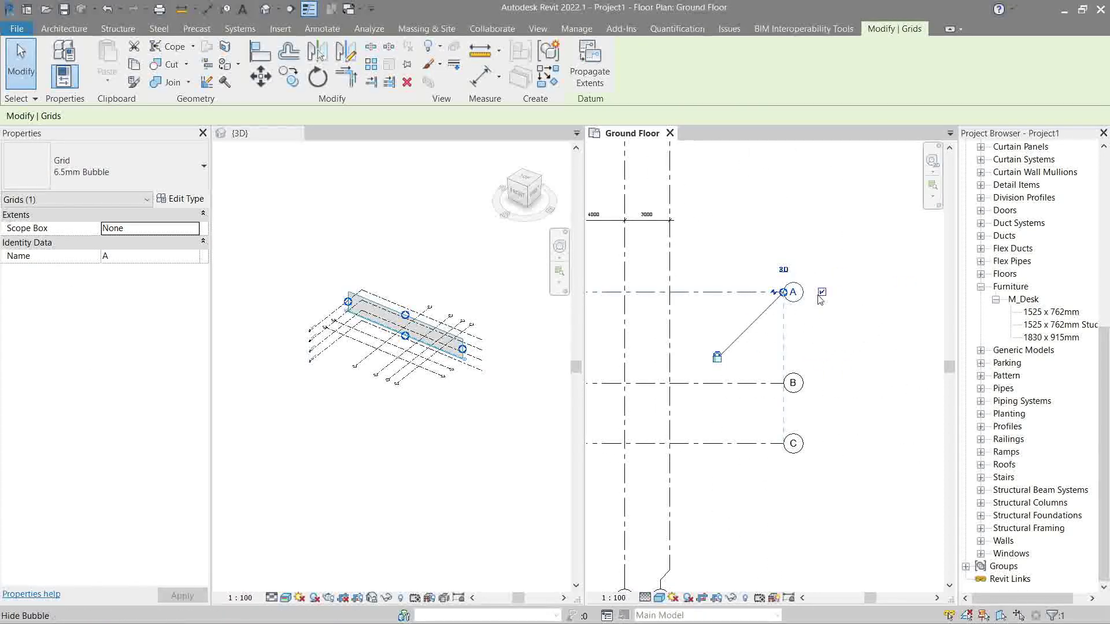
left_click(795, 383)
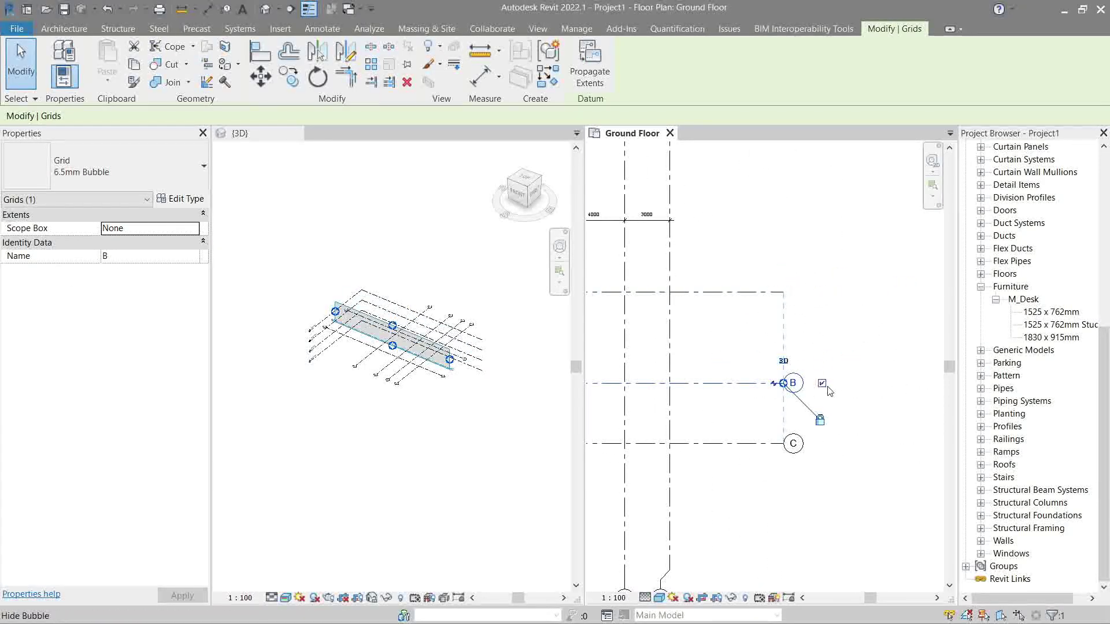
left_click(750, 442)
left_click(769, 491)
Hide the bubbles at the lower ends of grids 4, 3, 2 and 1.
middle_click_drag(736, 517, 931, 364)
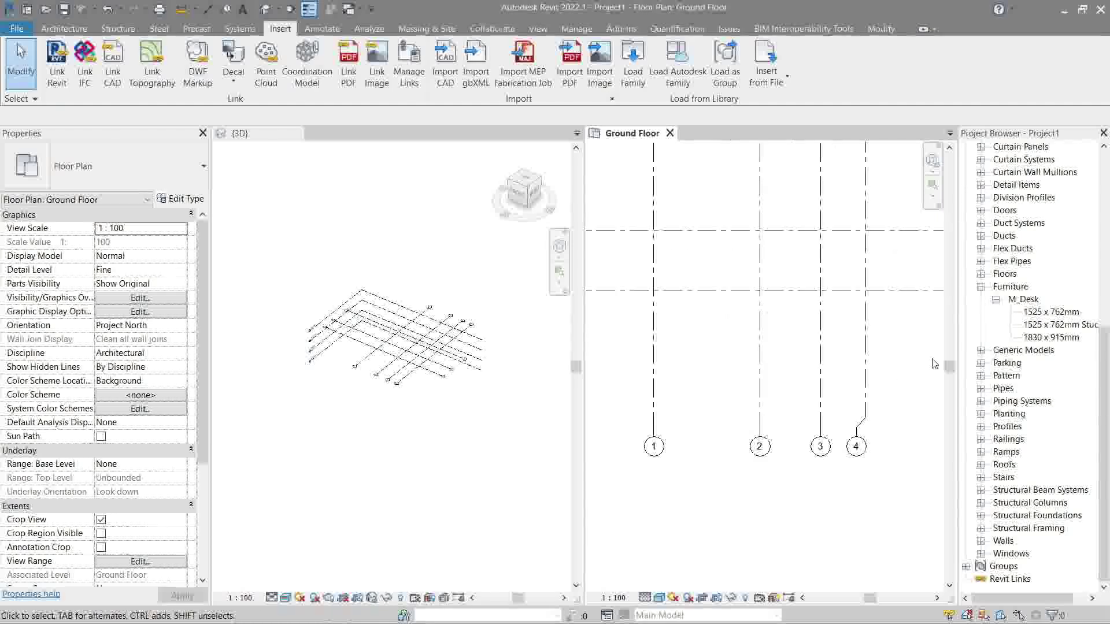
left_click(866, 394)
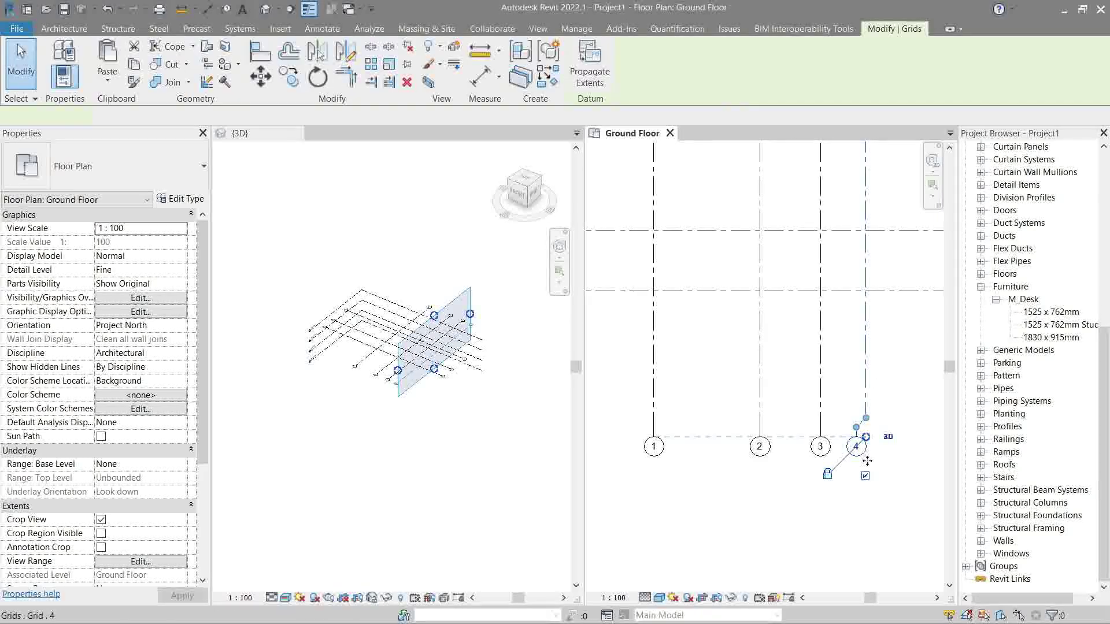
left_click(821, 409)
left_click_drag(817, 446, 756, 450)
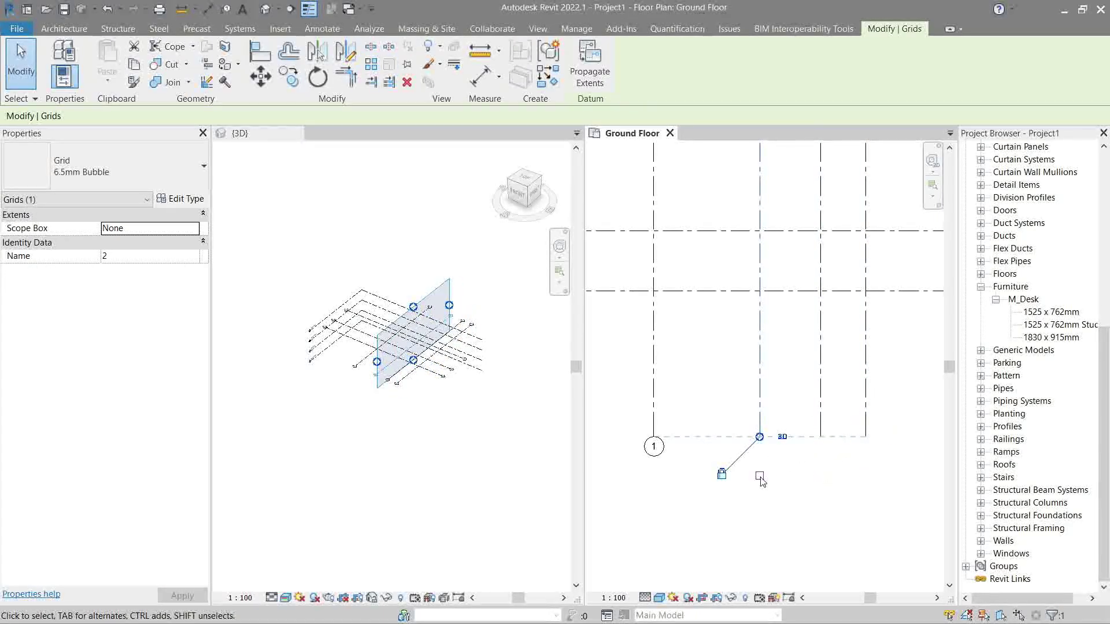
left_click(654, 396)
left_click(654, 476)
left_click(739, 483)
Place a vertical structural column on the Ground Floor outside the grids, about 2700 mm from grid 1 and 1700 mm from grid A.
middle_click(739, 484)
middle_click(739, 484)
scroll(756, 385, "up", 2)
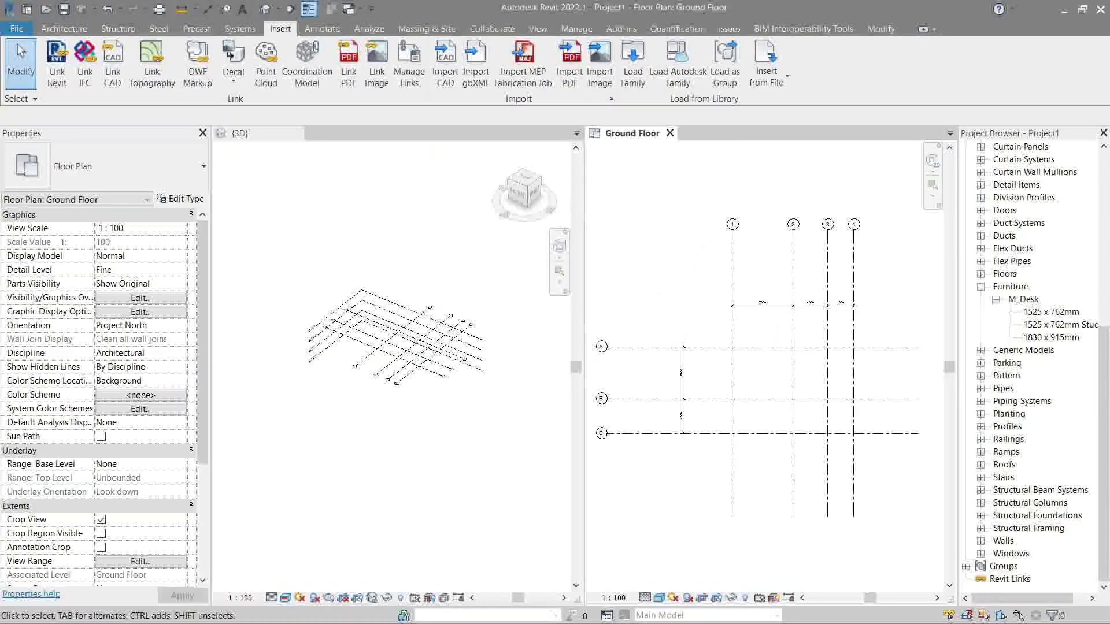
scroll(742, 296, "up", 4)
middle_click_drag(764, 309, 742, 284)
scroll(737, 284, "down", 2)
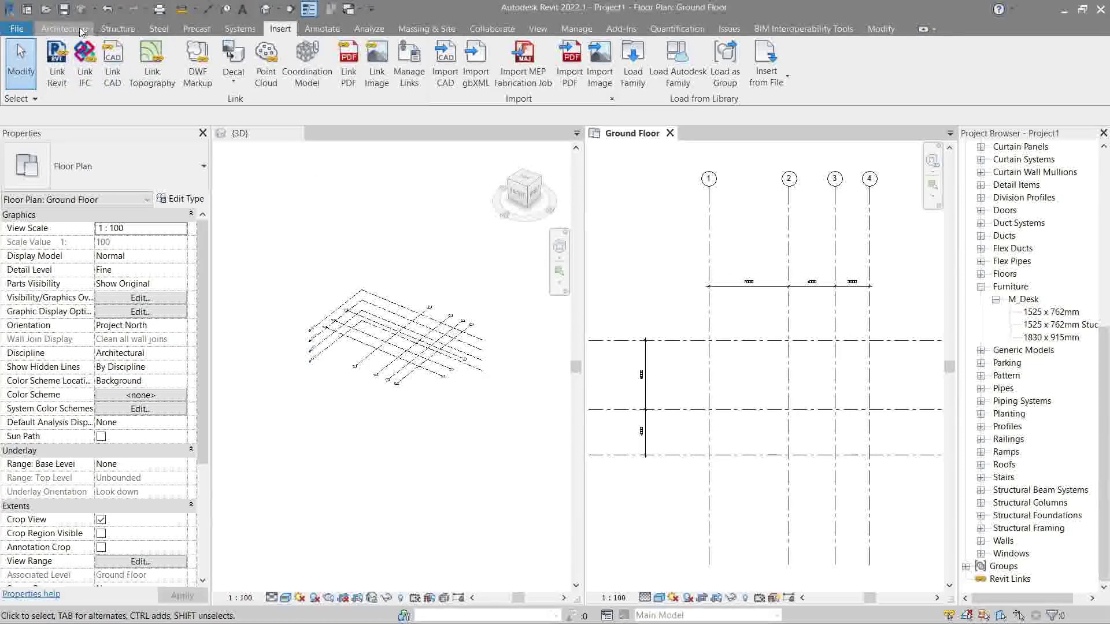
left_click(118, 29)
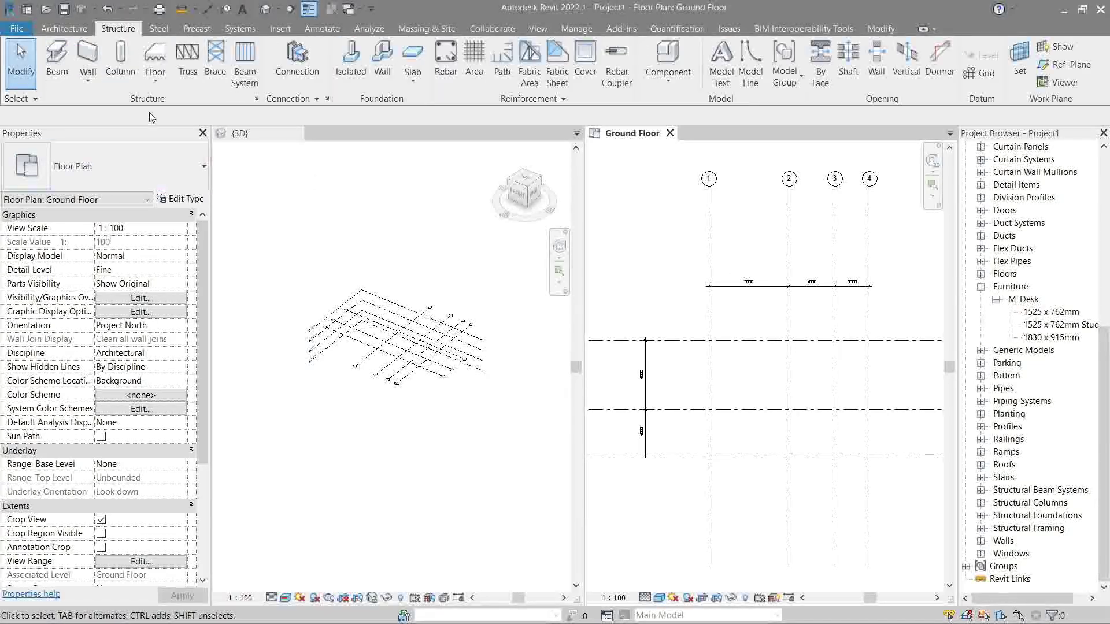
left_click(119, 63)
scroll(687, 329, "up", 3)
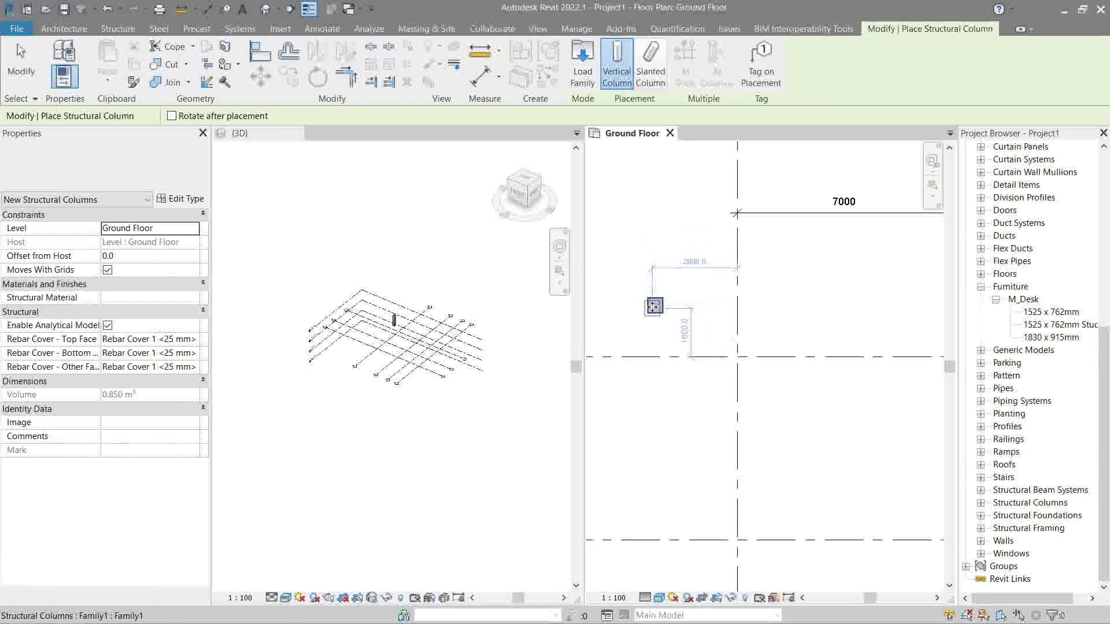
left_click(653, 306)
key("Escape")
key("Escape")
Duplicate the placed column's type under the name Home_STR_Column-300x300mm.
scroll(662, 313, "up", 1)
left_click(660, 309)
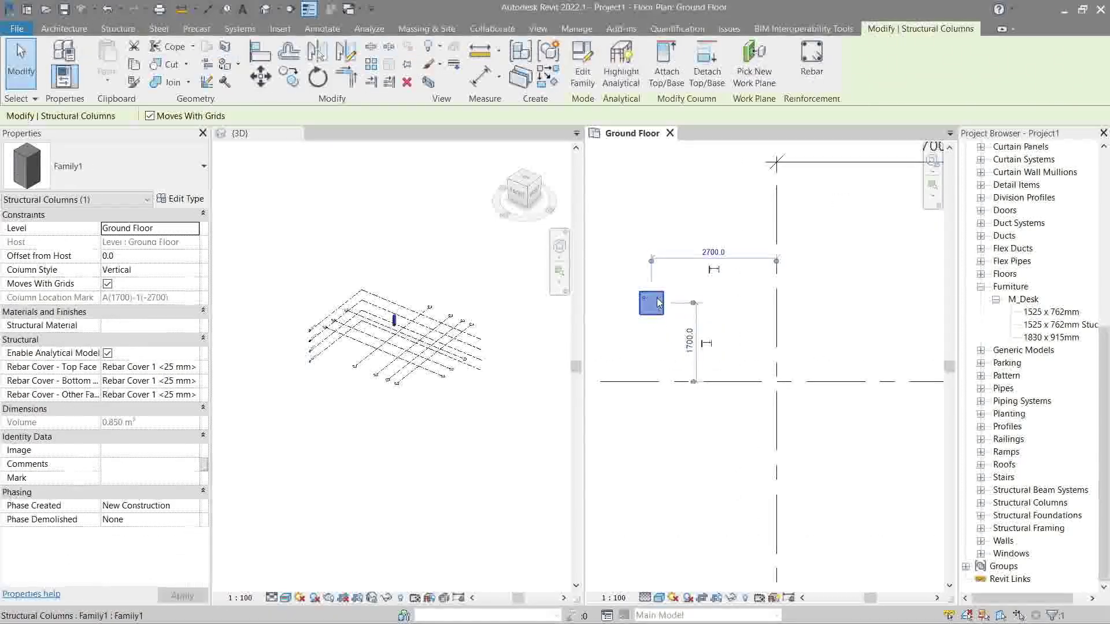
left_click(182, 200)
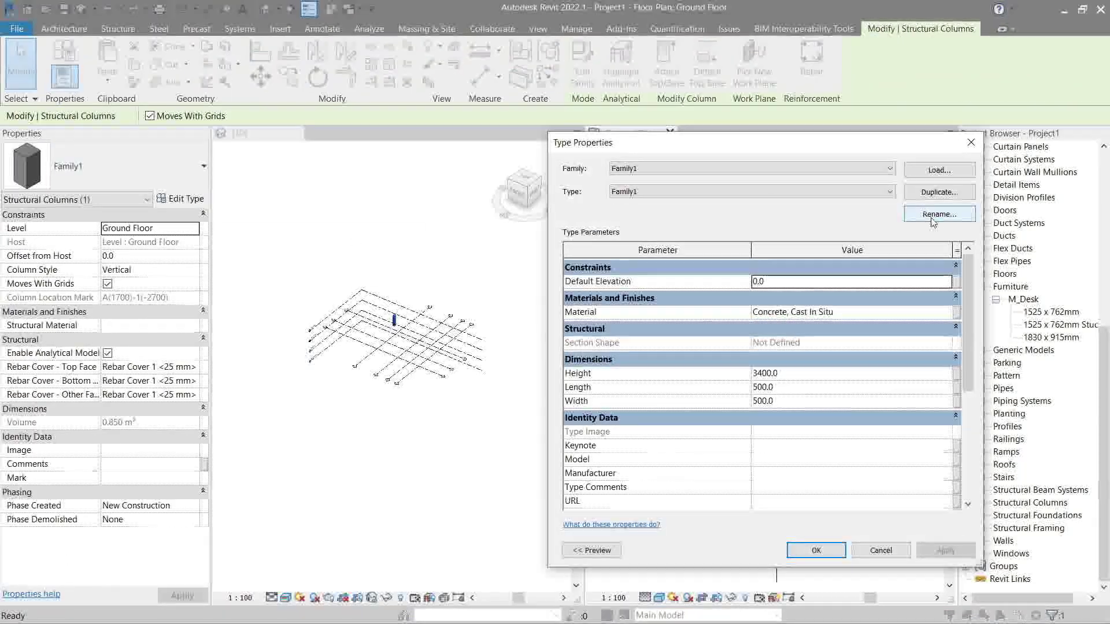
left_click(938, 193)
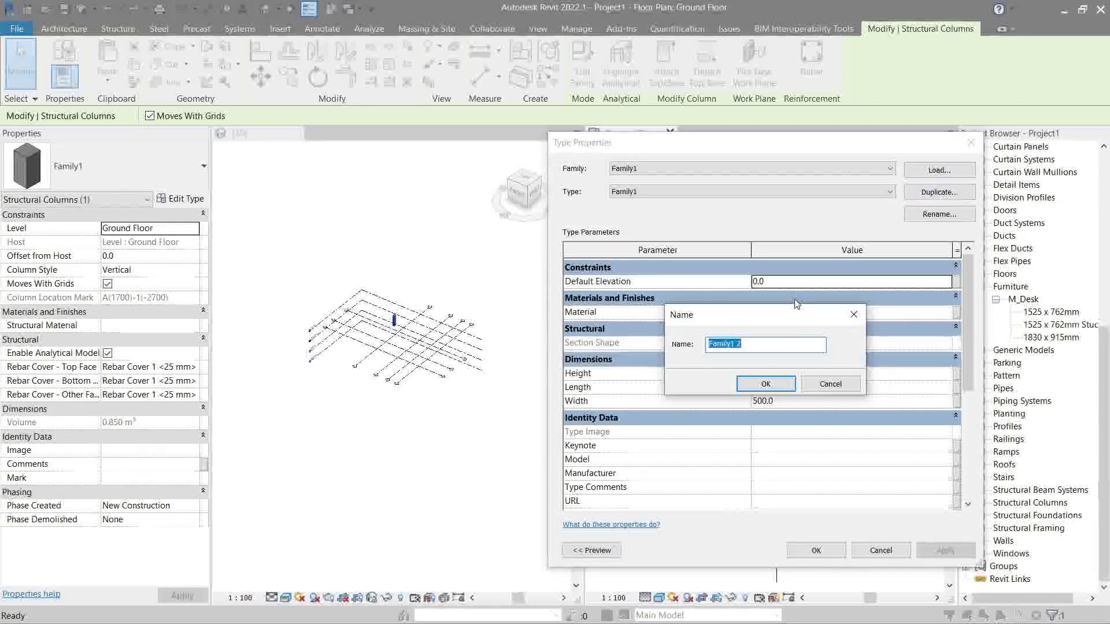
type("Home")
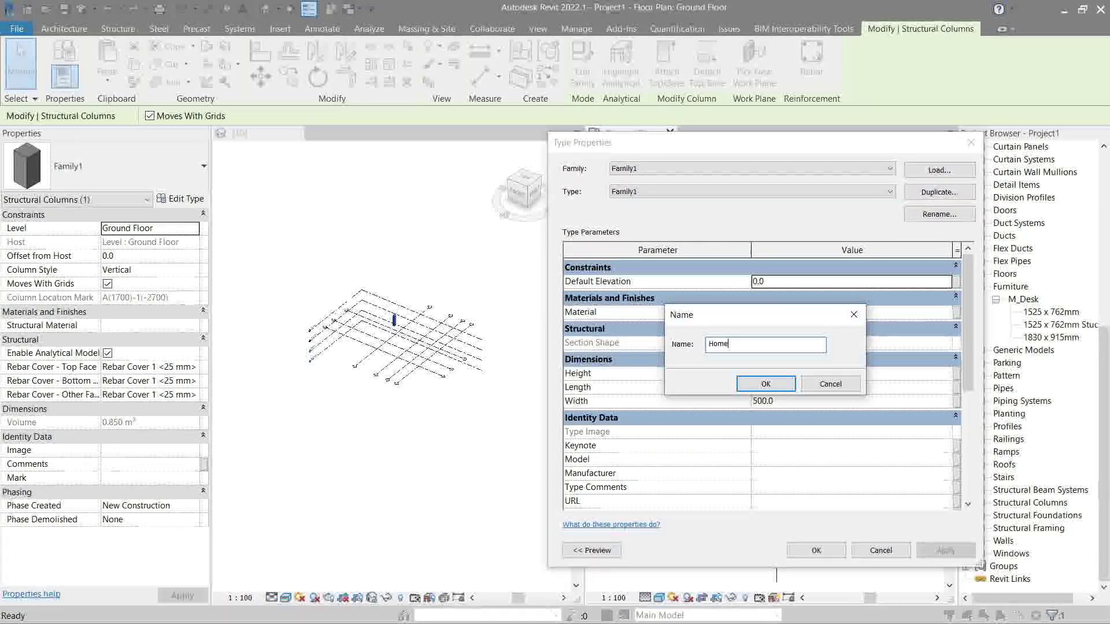
type("_STR_Co")
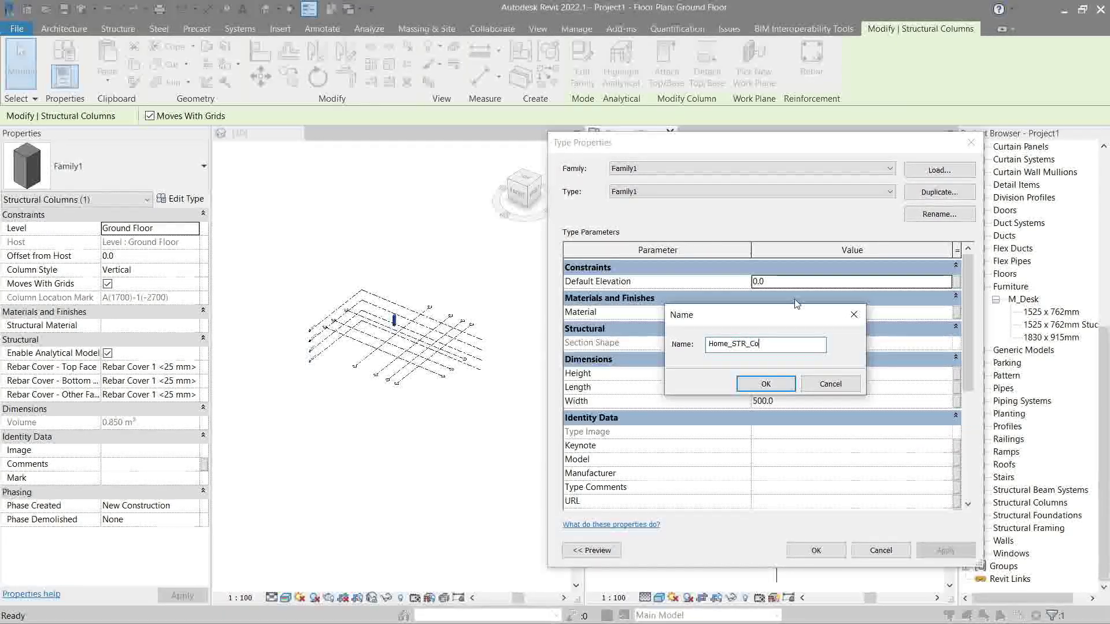
key("BackSpace")
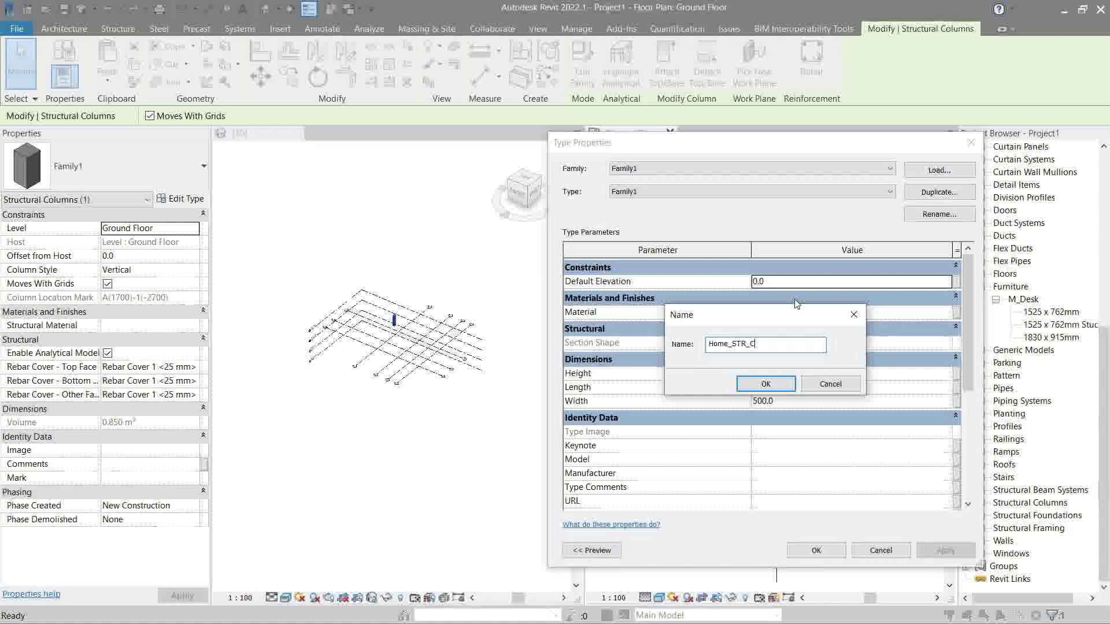
type("olumn-300x300mm")
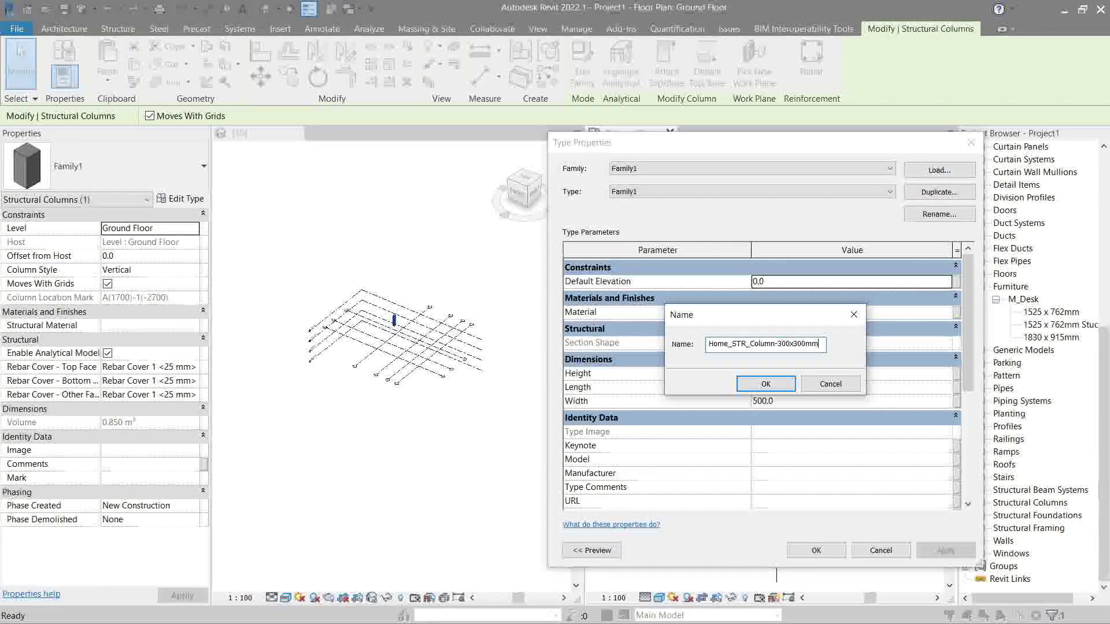
left_click(765, 383)
Set the new column type's length and width to 300 mm each and apply it.
left_click(784, 388)
type("300")
left_click(786, 404)
type("400")
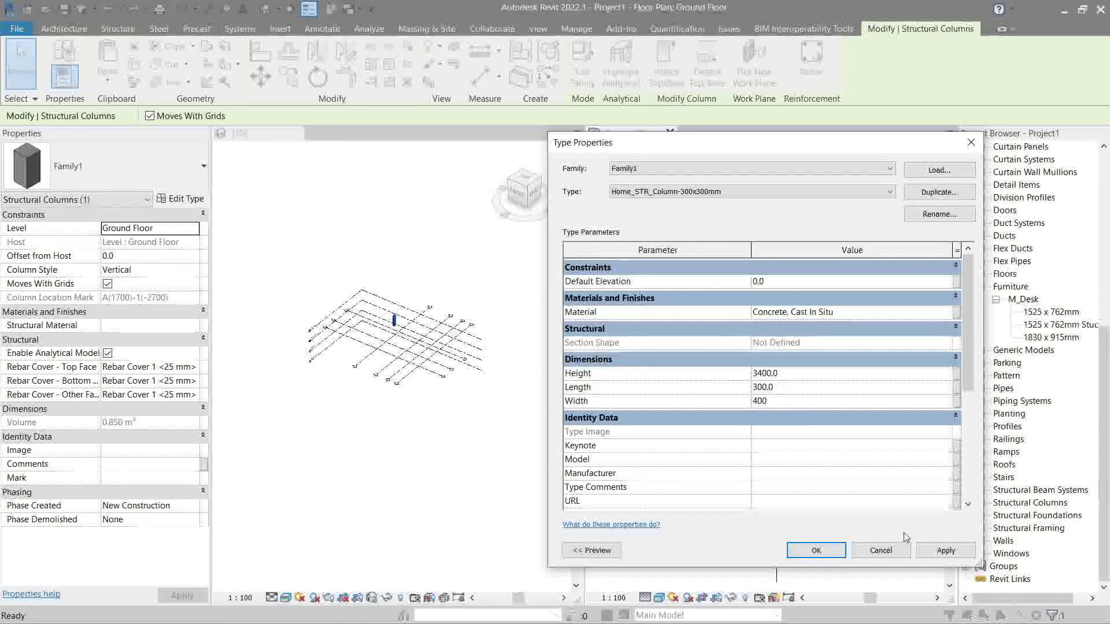
key("BackSpace")
key("BackSpace")
key("BackSpace")
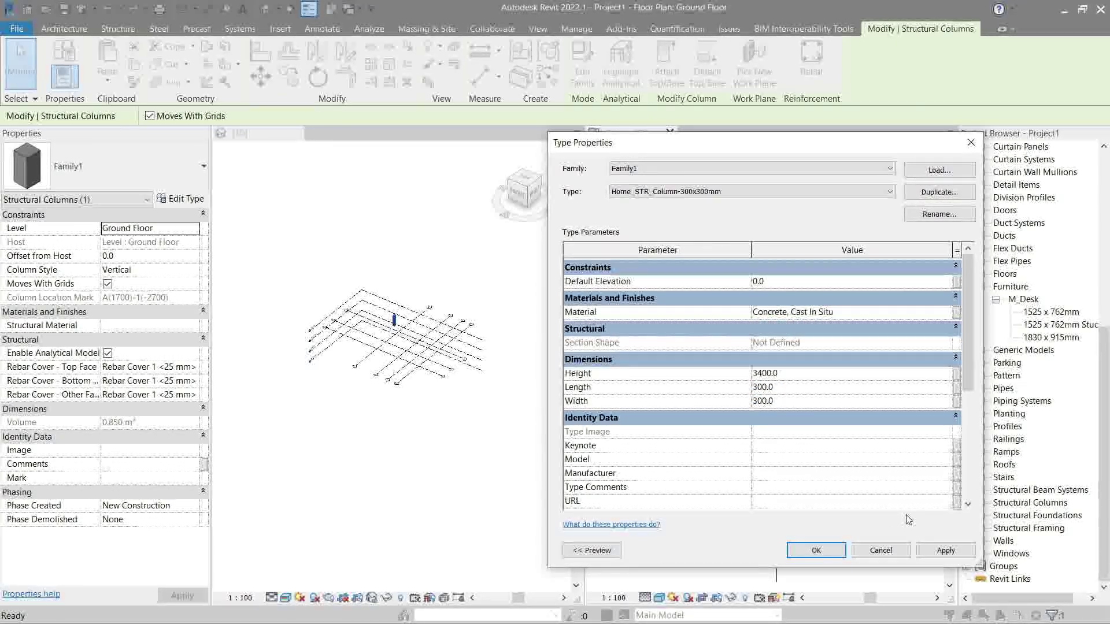
left_click(815, 550)
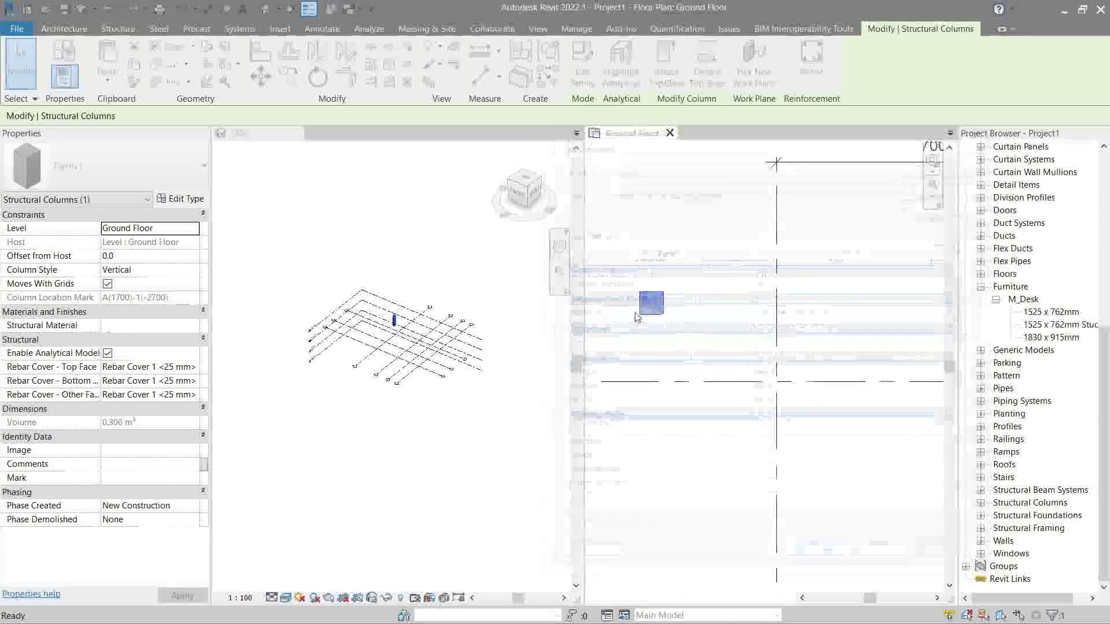
Copy the column to the intersections of grid A with grids 1, 2, 3 and 4.
scroll(662, 313, "up", 4)
key("c")
key("c")
left_click(644, 295)
scroll(678, 324, "down", 3)
left_click(802, 398)
scroll(803, 397, "down", 2)
middle_click_drag(803, 401, 624, 393)
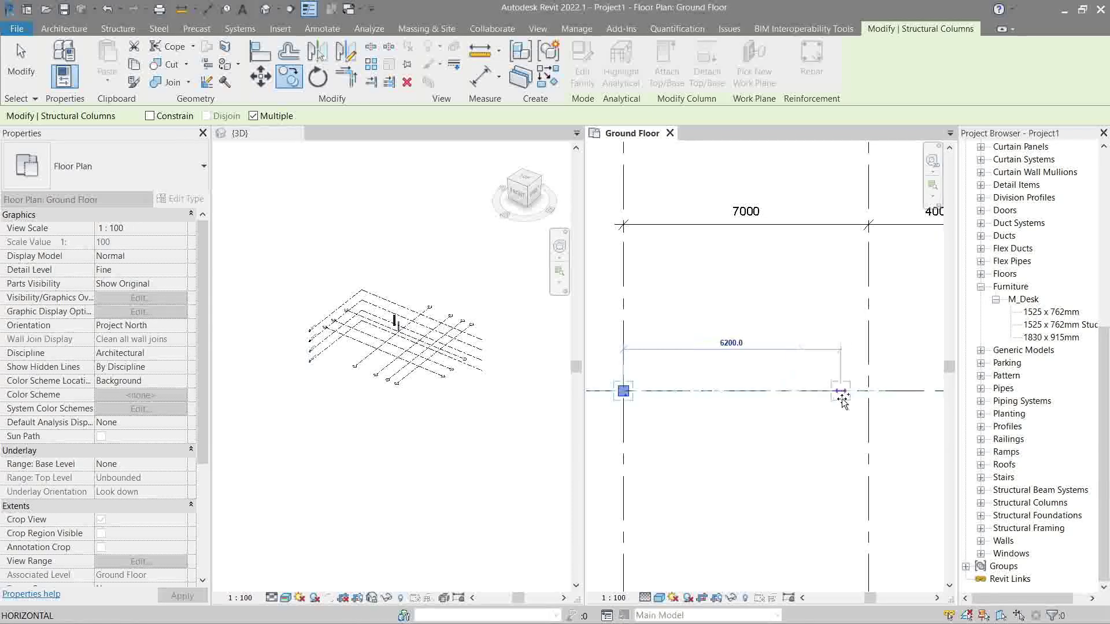
left_click(868, 391)
scroll(871, 392, "down", 1)
middle_click_drag(871, 410, 644, 394)
left_click(751, 377)
left_click(830, 377)
Continue copying the column to grid B at grids 1, 3 and 4, and to grid C at grids 1 to 4.
scroll(826, 375, "down", 1)
middle_click_drag(828, 393, 894, 302)
scroll(706, 414, "down", 4)
left_click(631, 421)
middle_click_drag(648, 421, 723, 354)
left_click(704, 408)
left_click(796, 409)
left_click(849, 408)
left_click(849, 356)
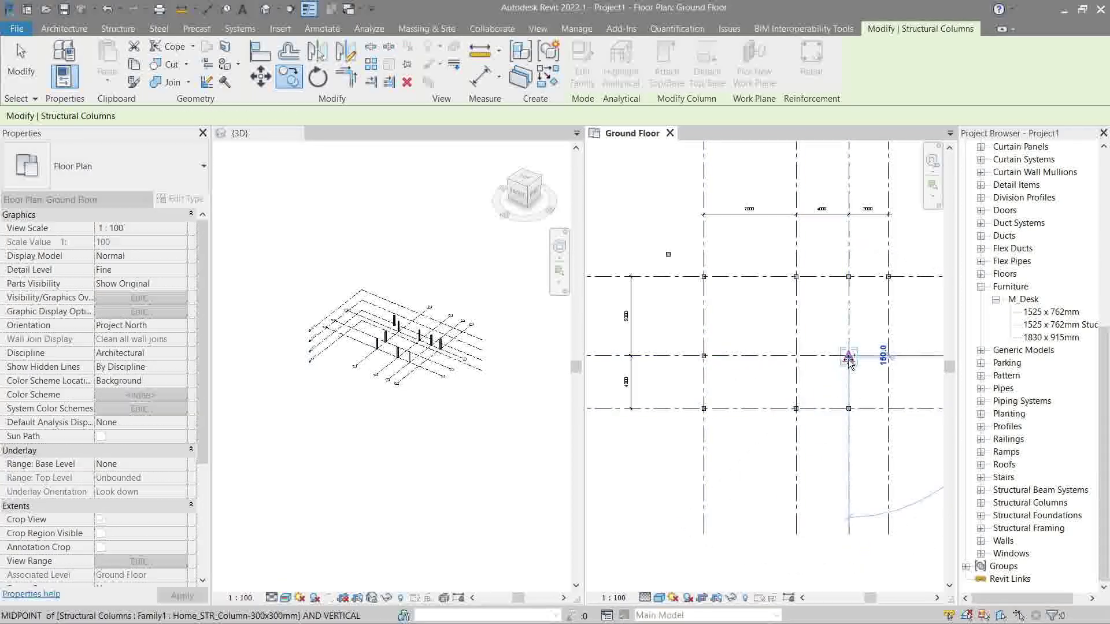
left_click(887, 356)
left_click(888, 408)
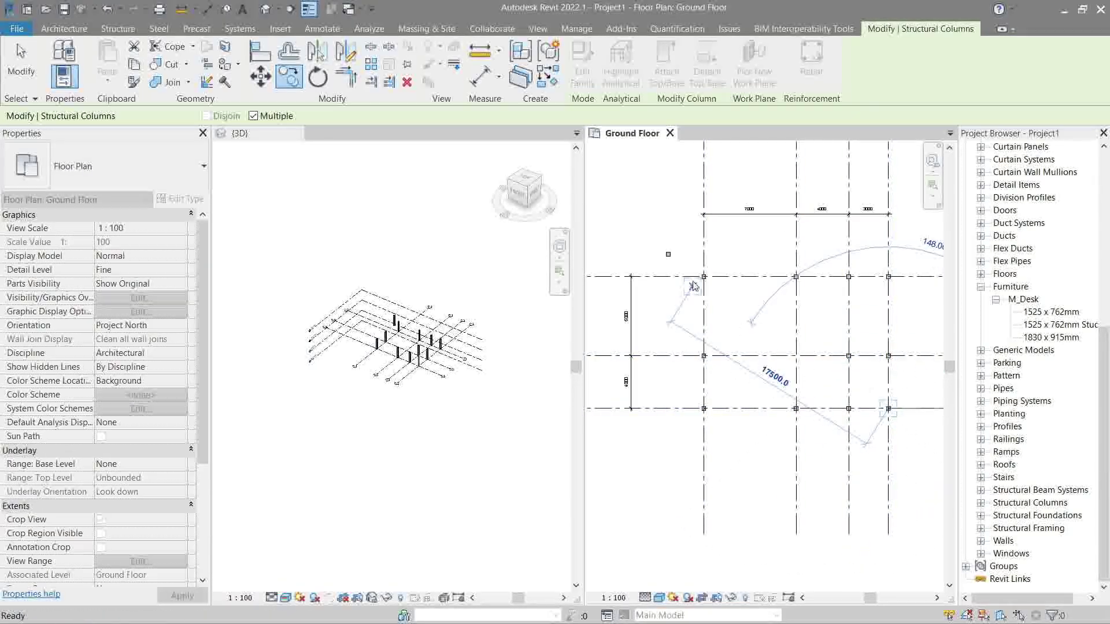
key("Escape")
key("Escape")
Delete the original column standing outside the grid layout.
scroll(690, 279, "up", 3)
left_click_drag(683, 247, 607, 223)
scroll(714, 280, "down", 2)
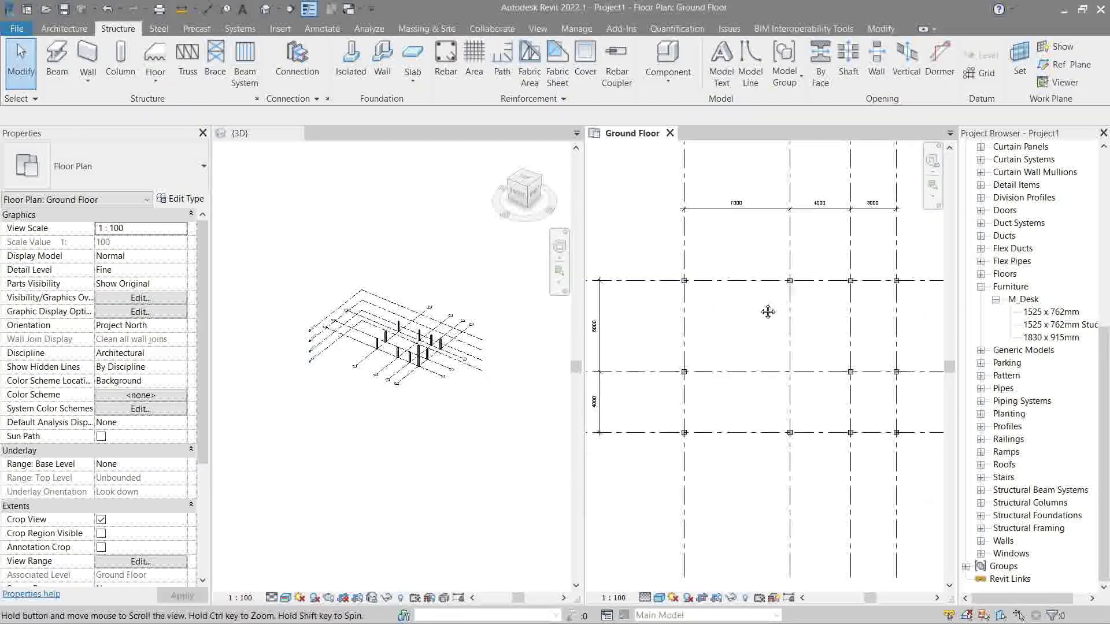
Draw a slanted Home-ARC-900mm wall about 2800 mm long outside the corner of grids 1 and A.
key("a")
left_click(625, 227)
left_click(610, 267)
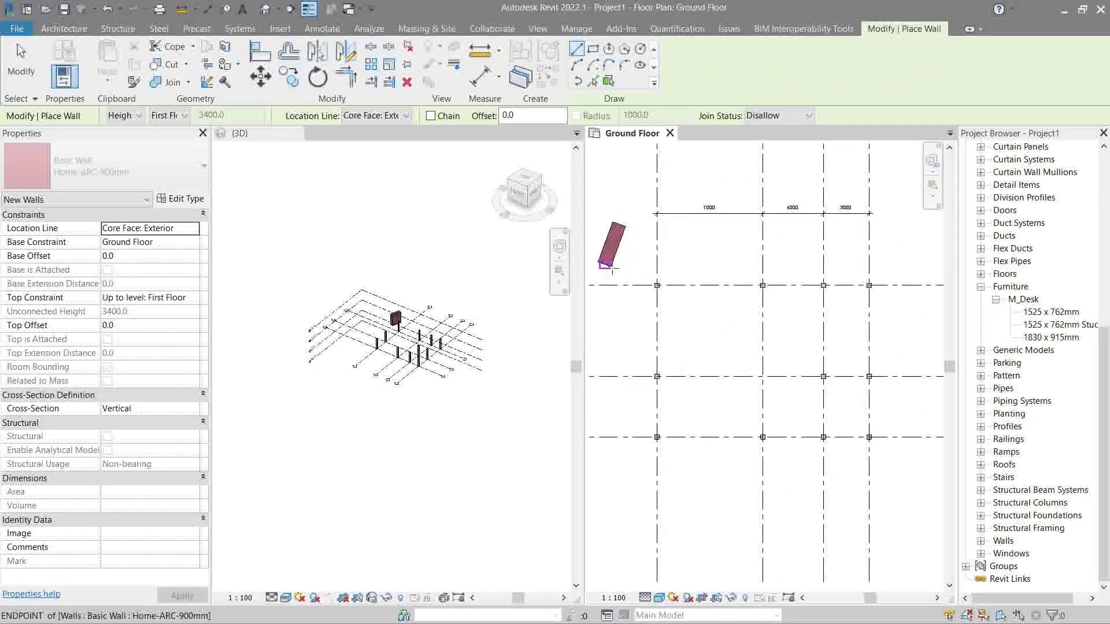
key("Escape")
Dimension the width of the column at the intersection of grids 1 and A.
scroll(614, 268, "up", 3)
key("d")
key("i")
scroll(727, 312, "up", 1)
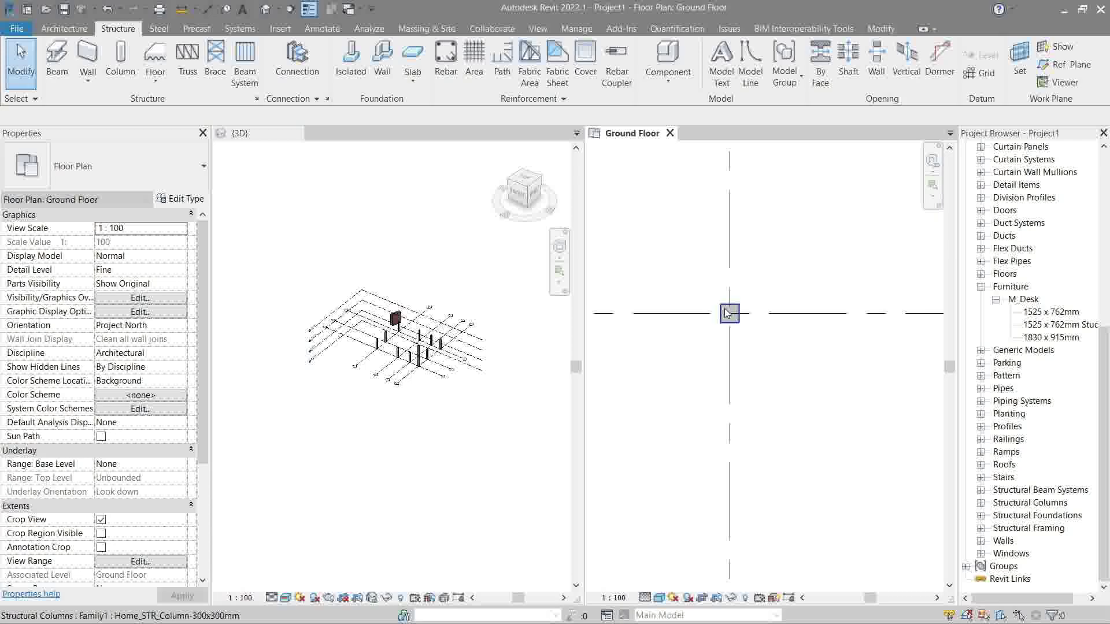
left_click(740, 309)
left_click(761, 262)
scroll(760, 264, "down", 3)
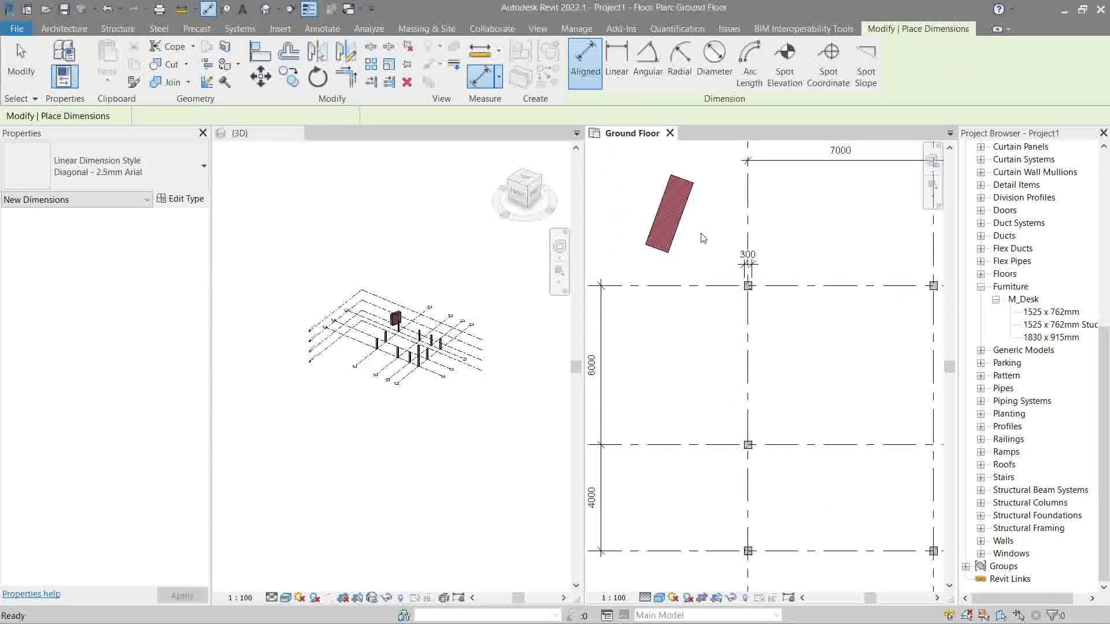
key("Escape")
key("Escape")
Rename the slanted wall's type to Home-ARC-Wall-300mm.
left_click(670, 213)
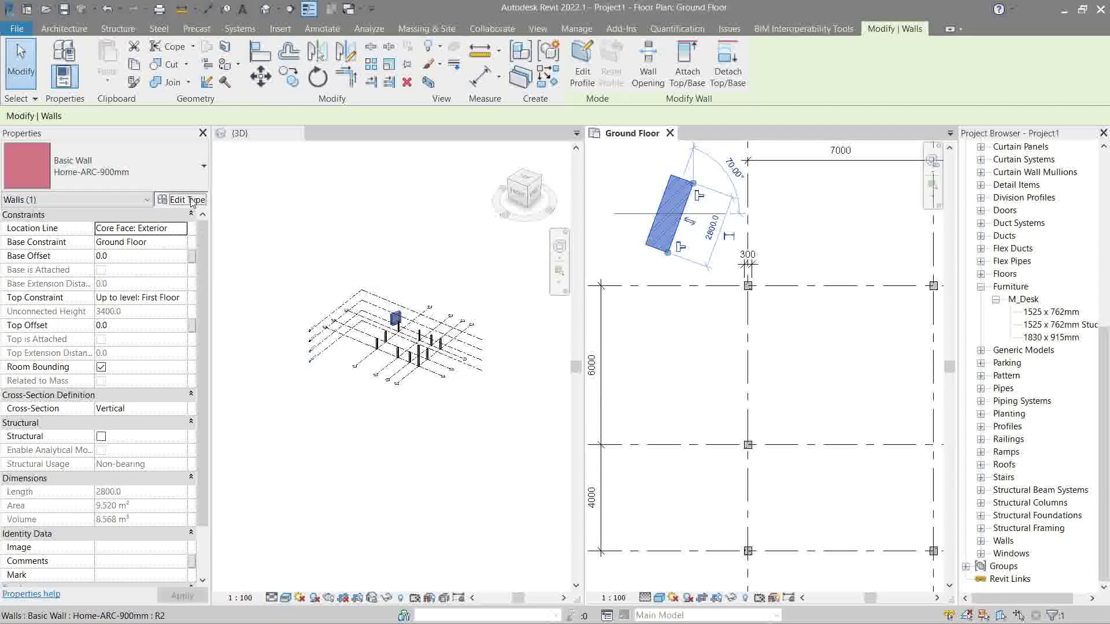
left_click(192, 200)
left_click(939, 214)
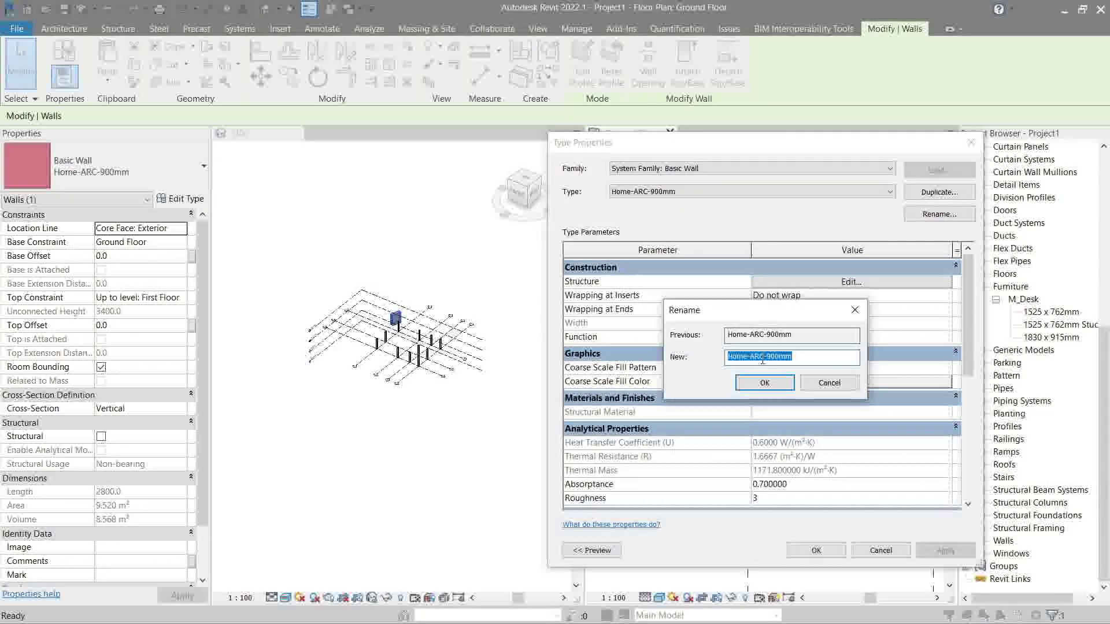
left_click_drag(766, 356, 775, 357)
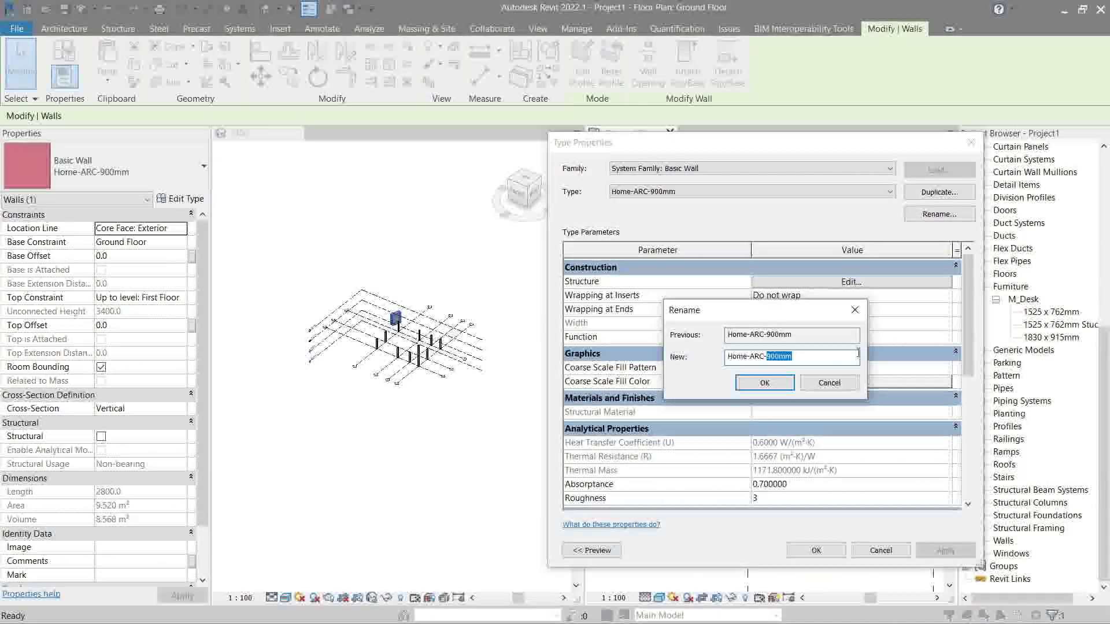
type("Wall-300mm")
key("Return")
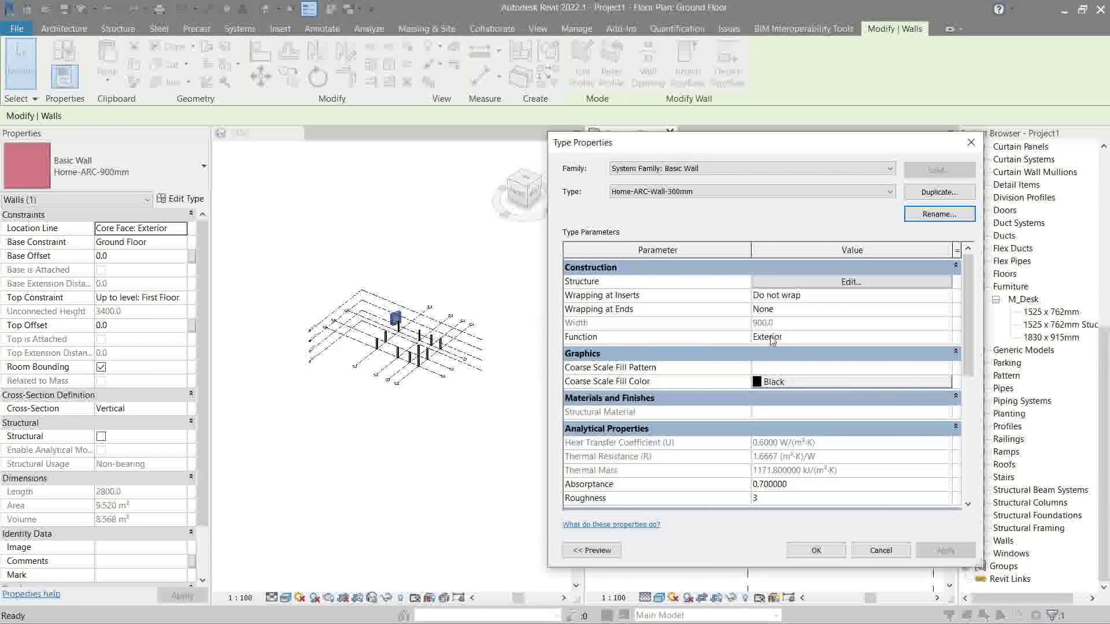
Set the structure layer thickness of the wall type to 300 mm and accept the changes.
left_click(872, 283)
left_click(781, 295)
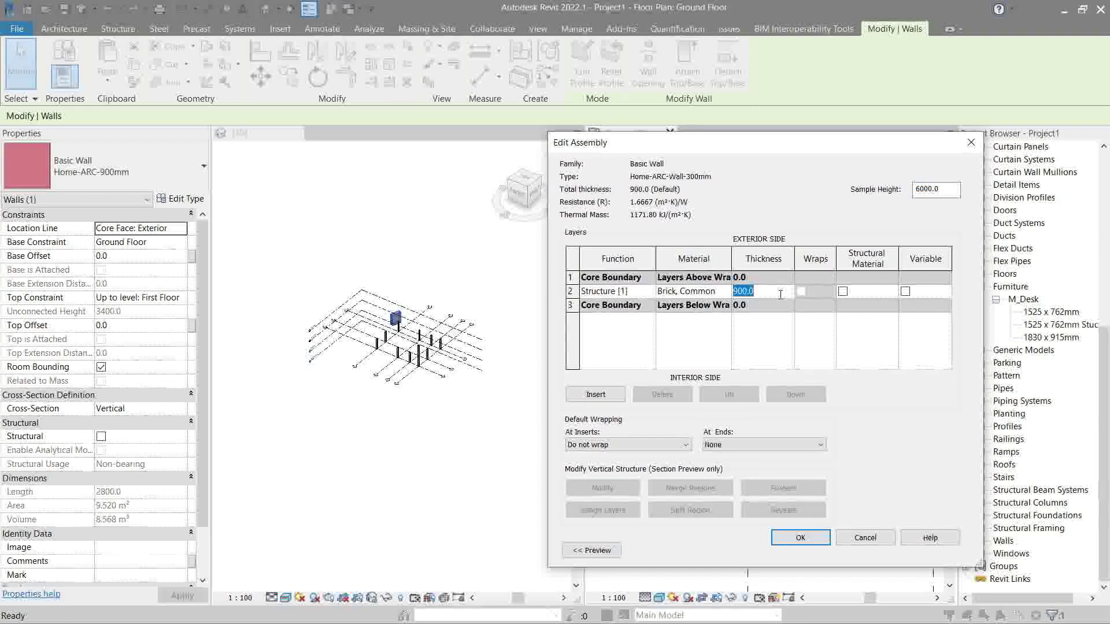
left_click(799, 537)
left_click(814, 550)
key("Escape")
Draw a Home-ARC-Wall-300mm wall along grid 1 from the column at grid B to the column at grid A.
left_click(671, 218)
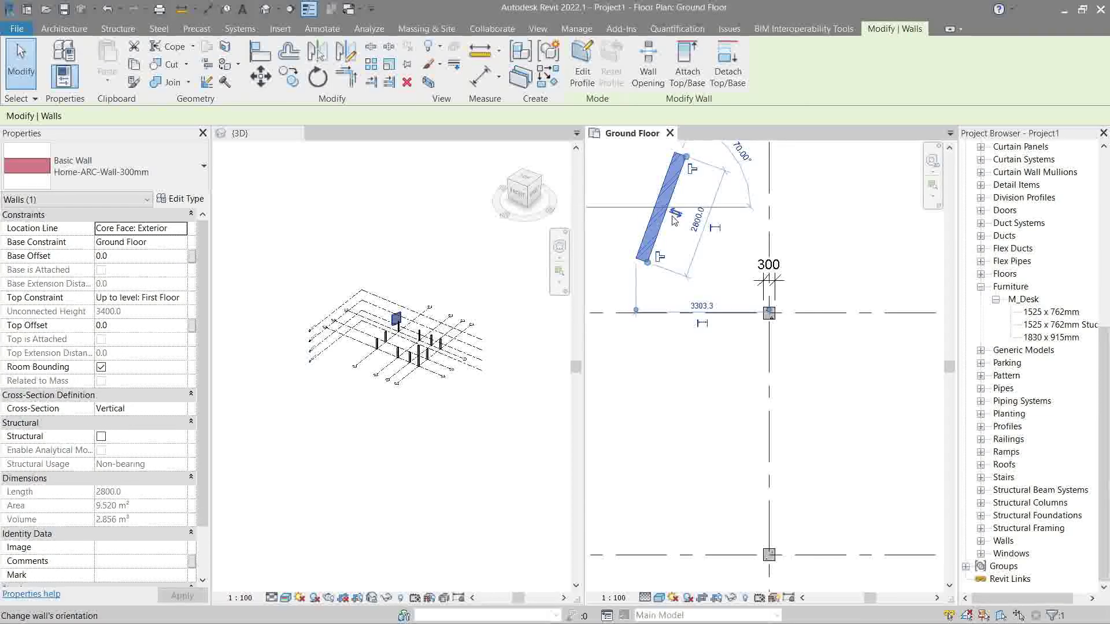
key("w")
key("a")
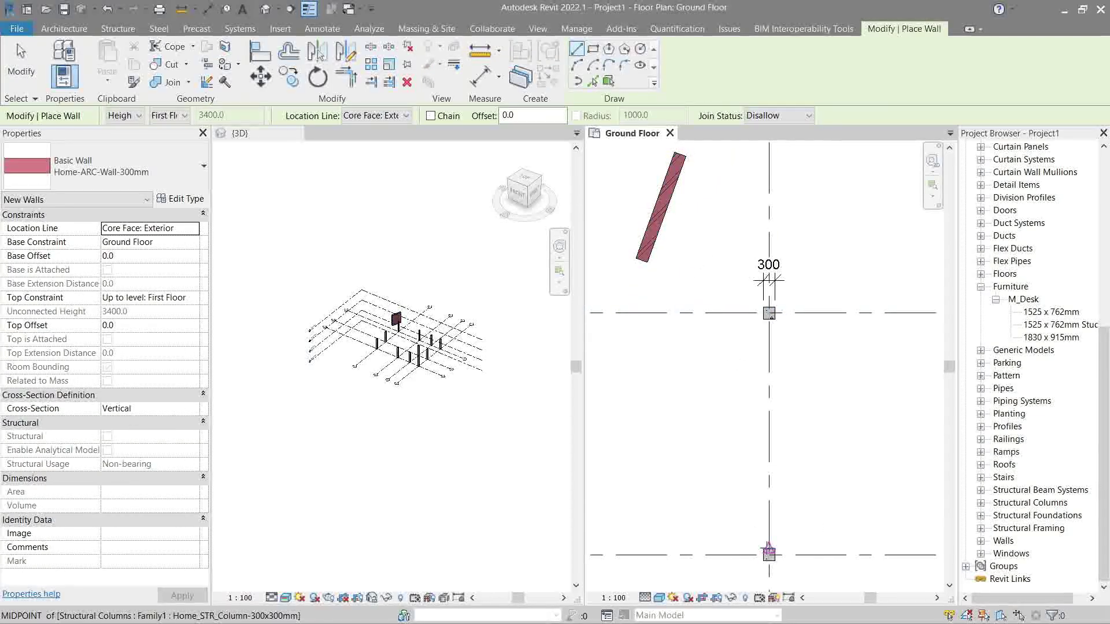
scroll(769, 552, "up", 2)
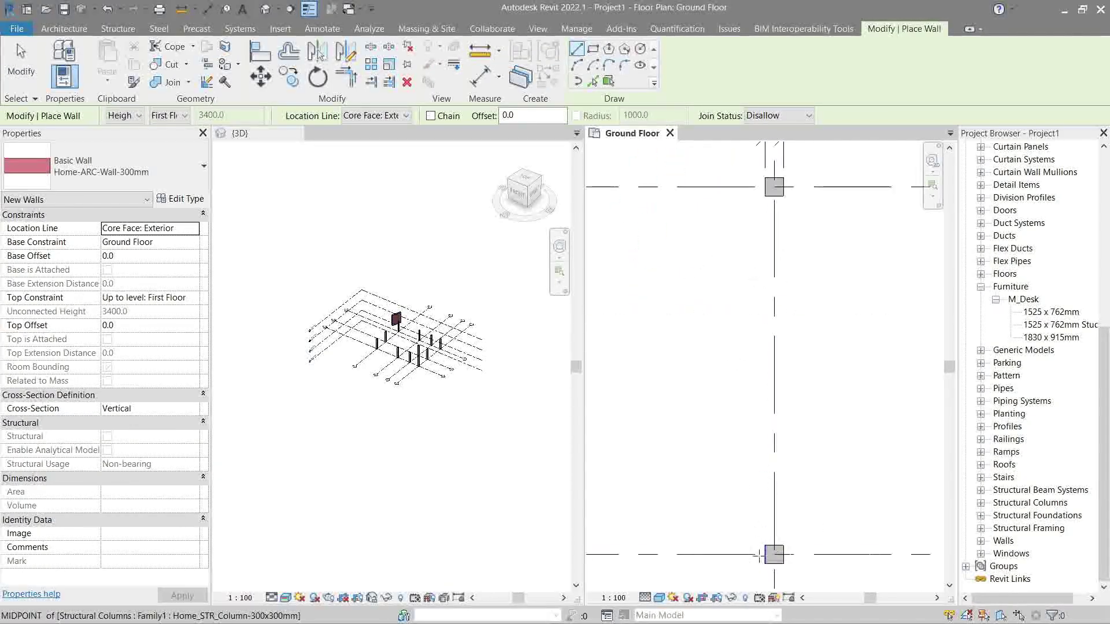
left_click(763, 548)
scroll(769, 528, "down", 2)
left_click(779, 221)
key("Escape")
key("Escape")
Widen the Ground Floor plan view by narrowing the adjoining 3D view, and bring the whole grid layout into view.
middle_click(803, 287)
middle_click(804, 287)
scroll(712, 272, "up", 3)
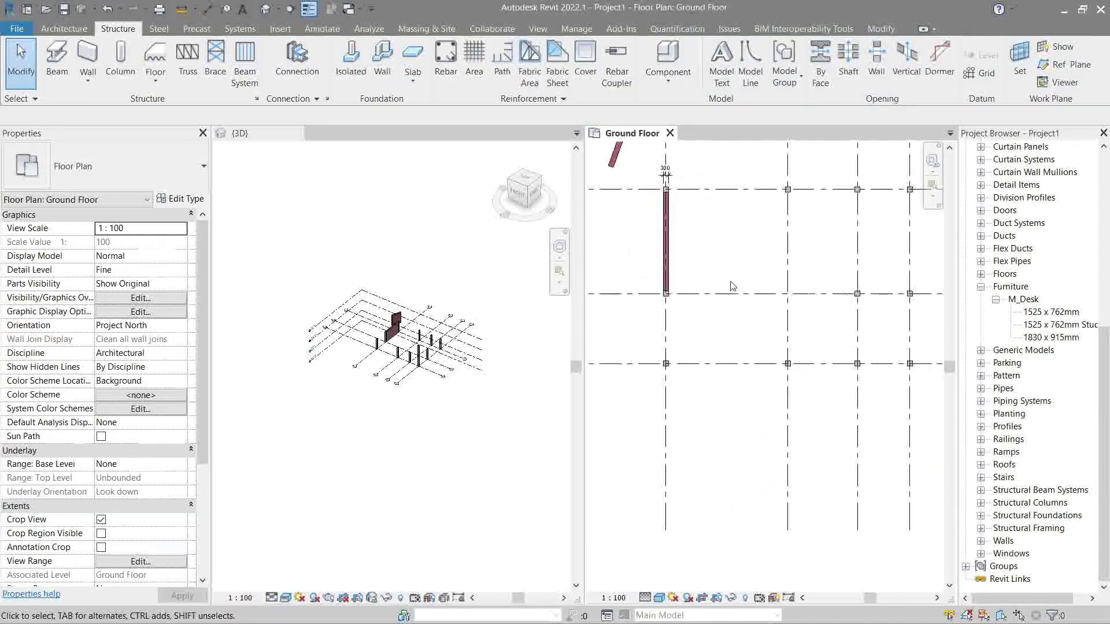
middle_click_drag(749, 275, 734, 335)
scroll(736, 335, "down", 1)
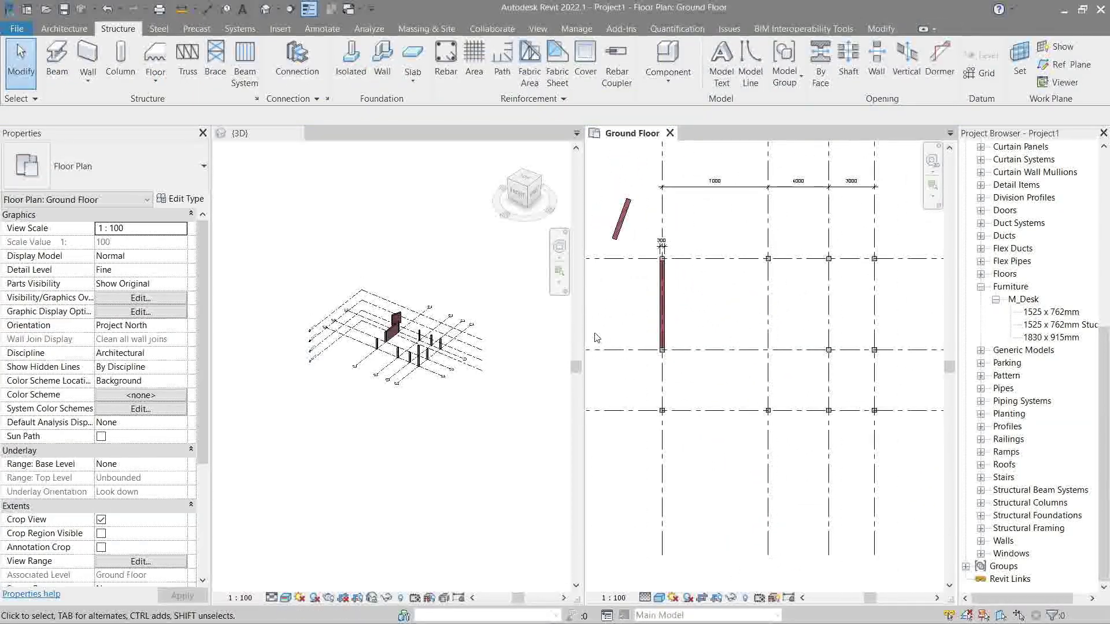
left_click_drag(587, 335, 470, 335)
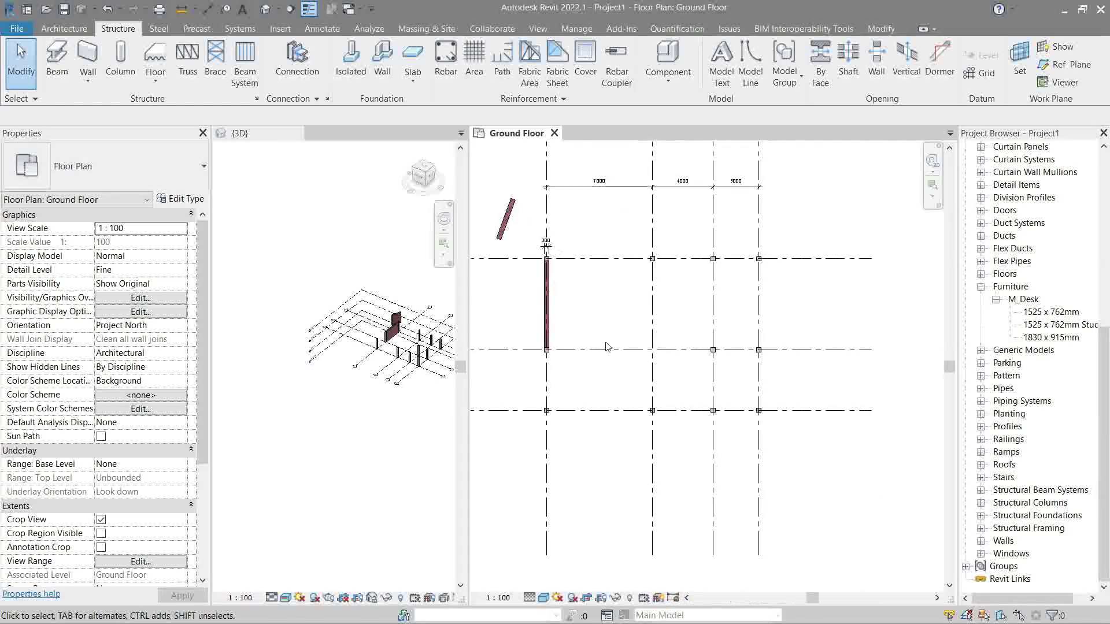
middle_click_drag(582, 307, 622, 373)
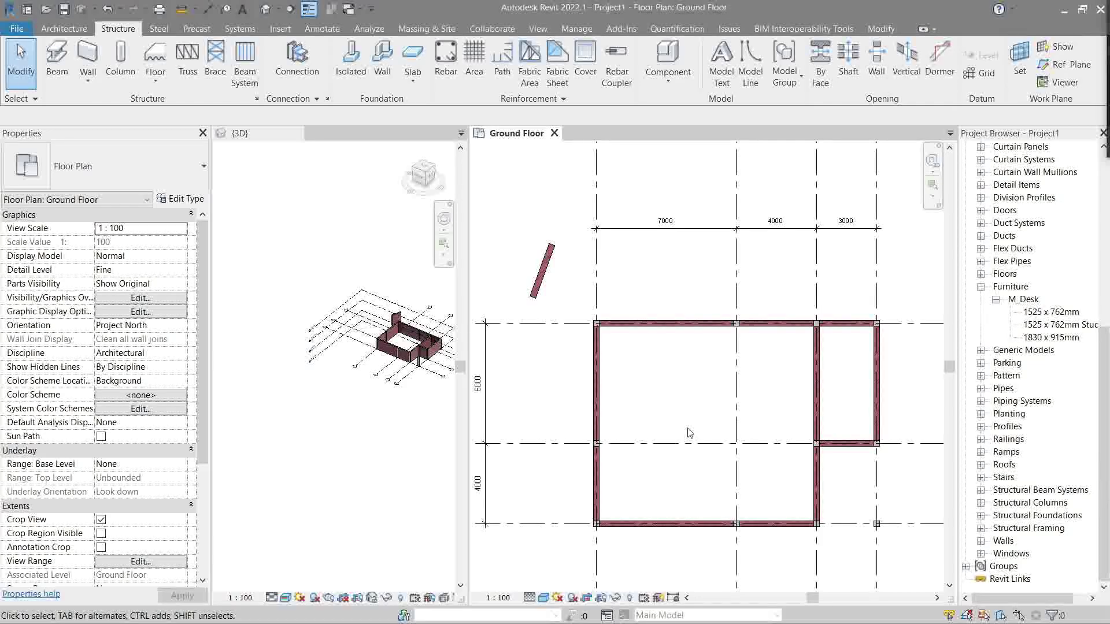
Delete the slanted wall outside the corner of grids 1 and A.
scroll(873, 519, "up", 2)
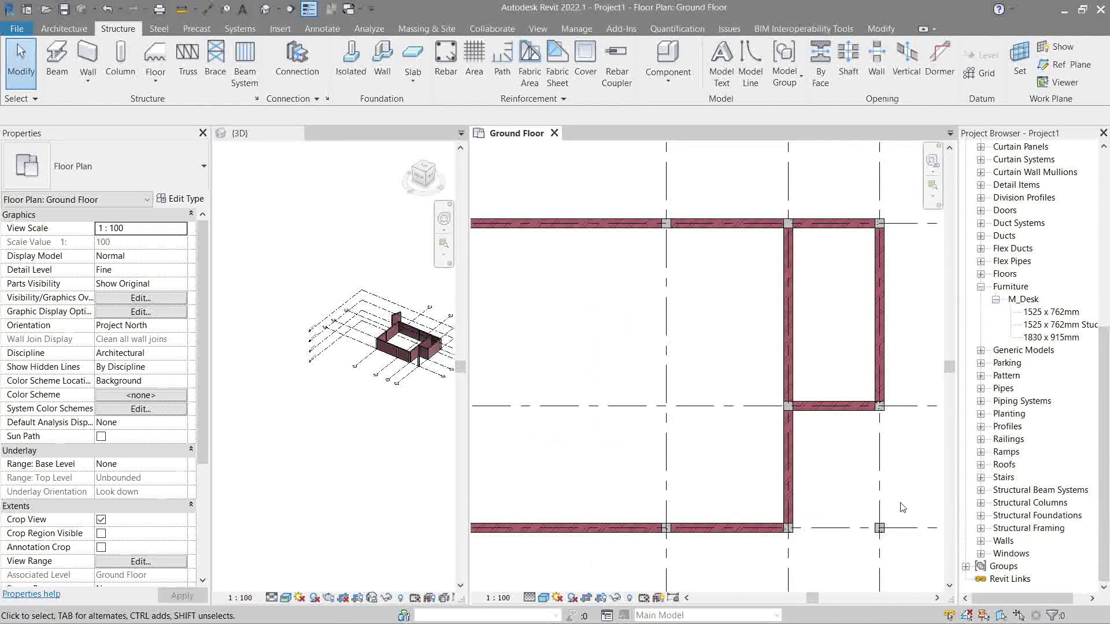
scroll(902, 507, "down", 1)
left_click(502, 232)
key("Delete")
scroll(715, 379, "up", 1)
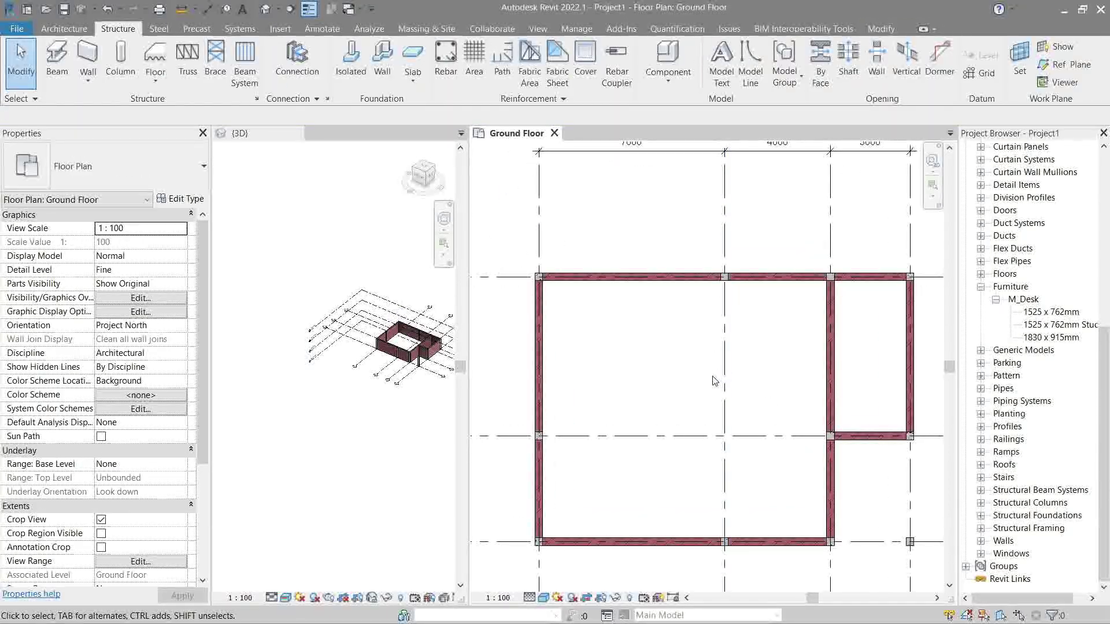
Duplicate the Home-ARC-Wall-300mm wall type as Home-ARC-Wall-100mm.
key("w")
key("a")
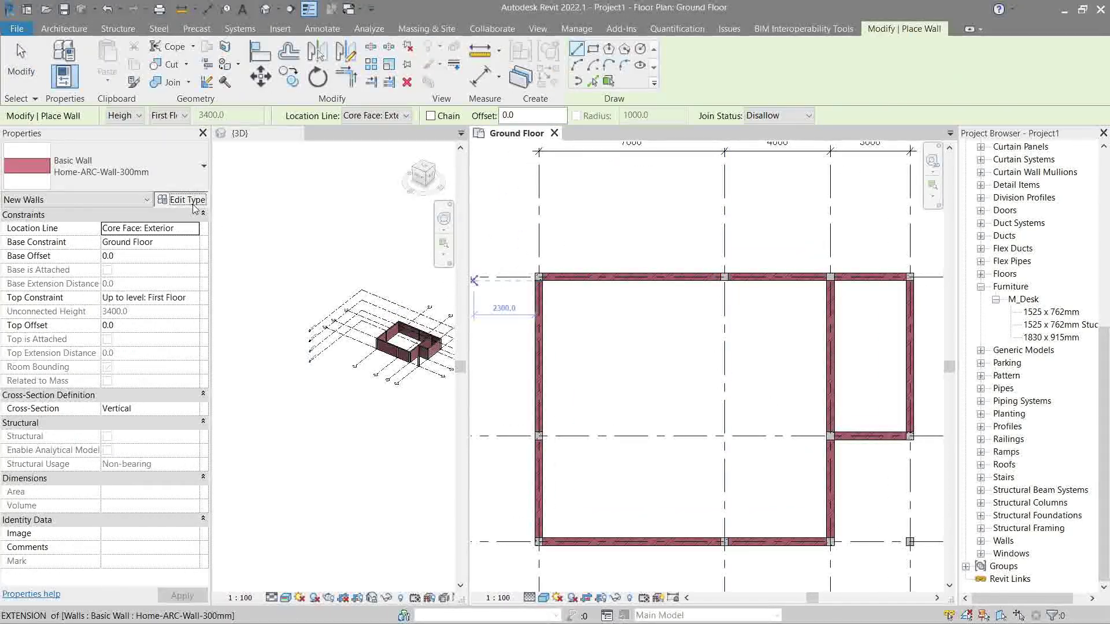
left_click(183, 200)
left_click(939, 191)
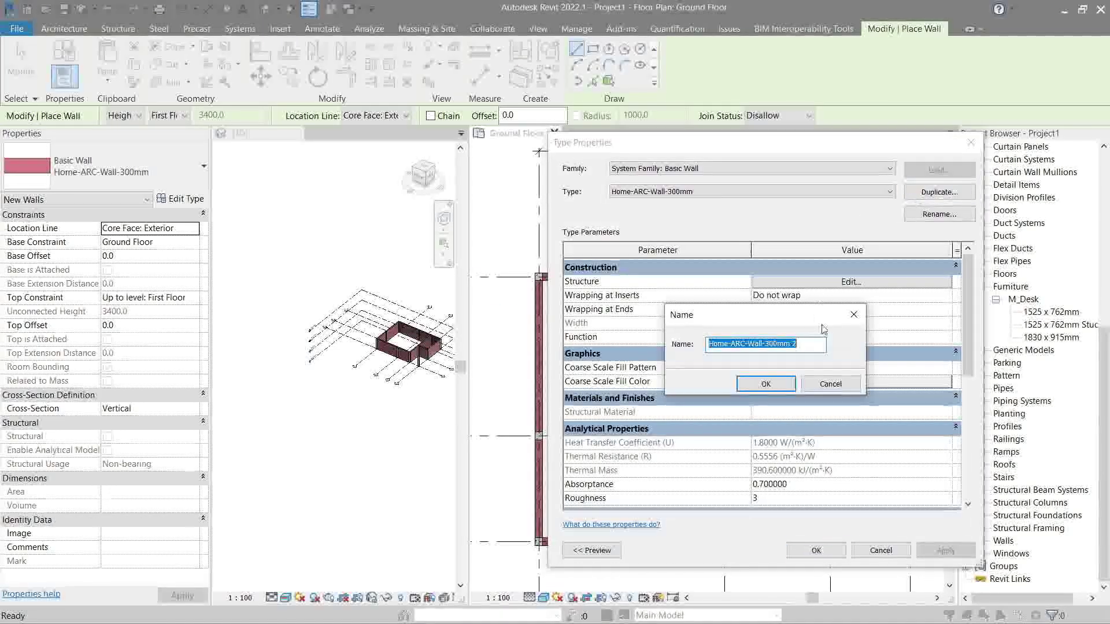
left_click_drag(765, 344, 856, 356)
type("100mm")
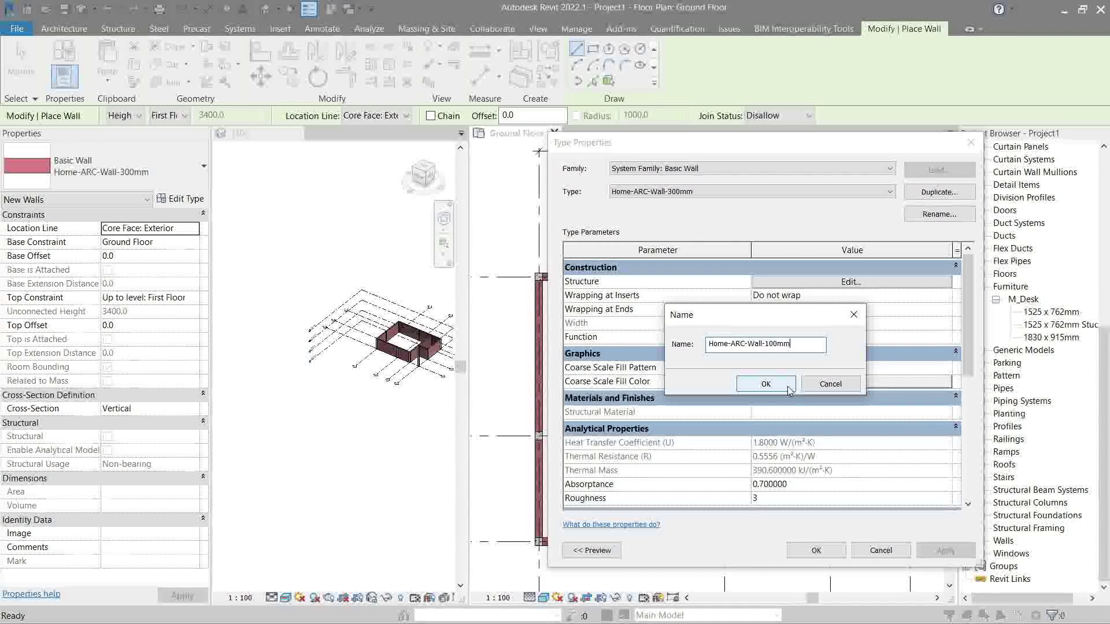
left_click(765, 384)
Give the Home-ARC-Wall-100mm structure layer a 100 mm thickness and Gypsum Wall Board material, and accept the type changes.
left_click(851, 281)
left_click(763, 292)
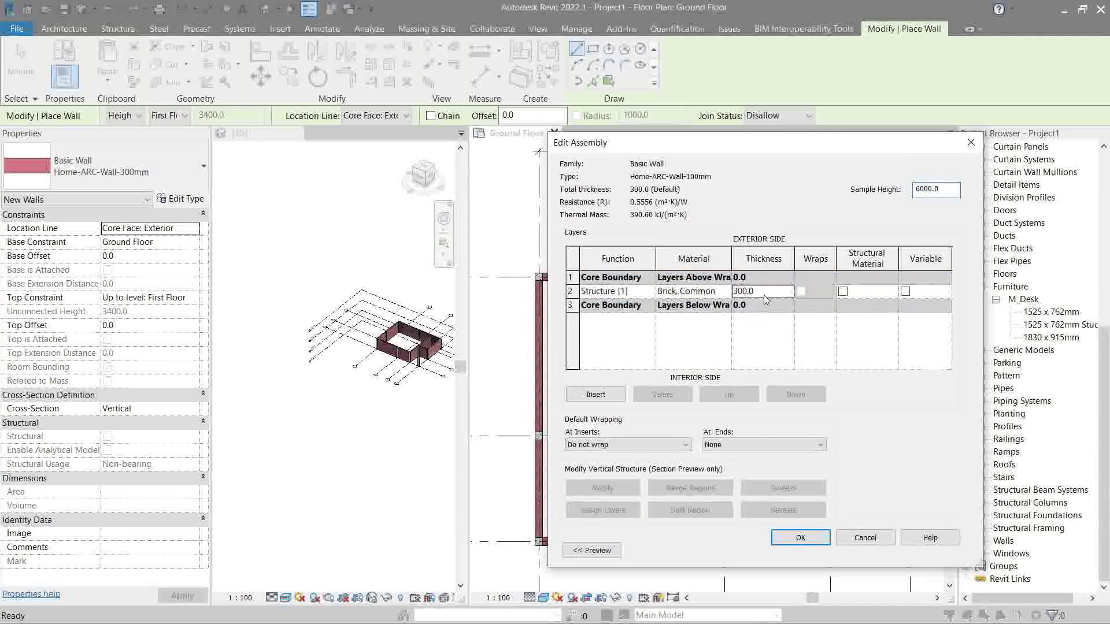
left_click(726, 291)
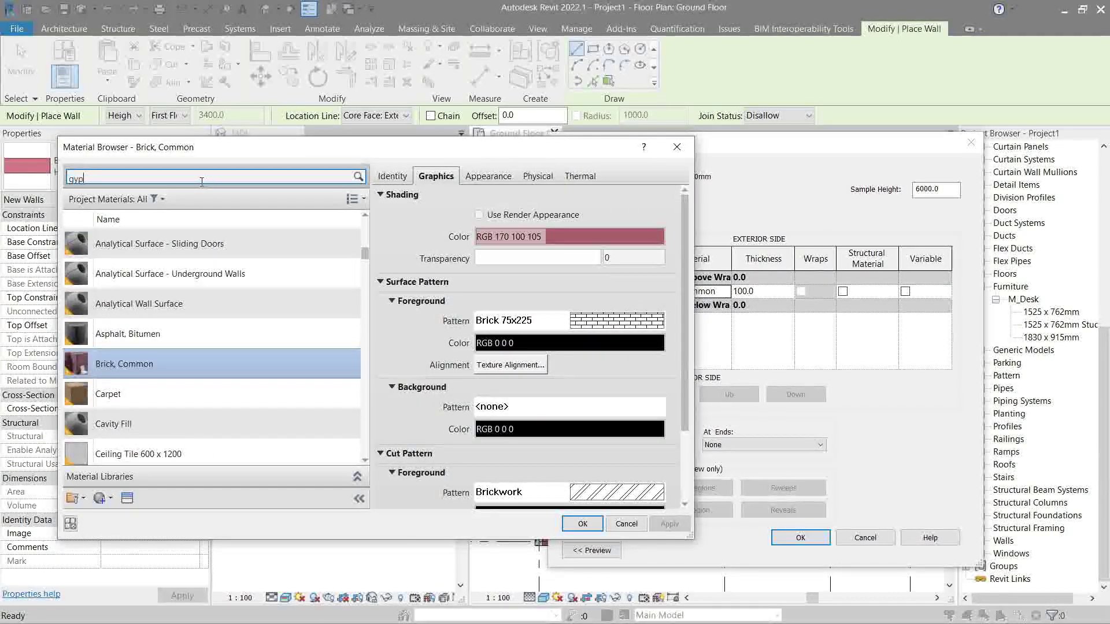
left_click(174, 261)
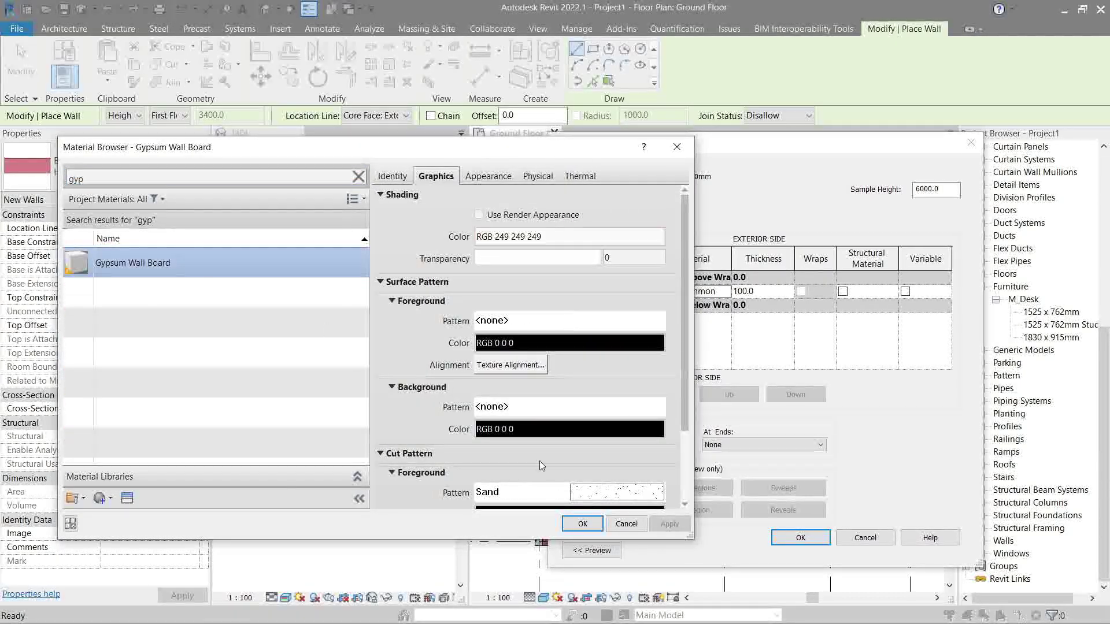
left_click(581, 525)
left_click(819, 538)
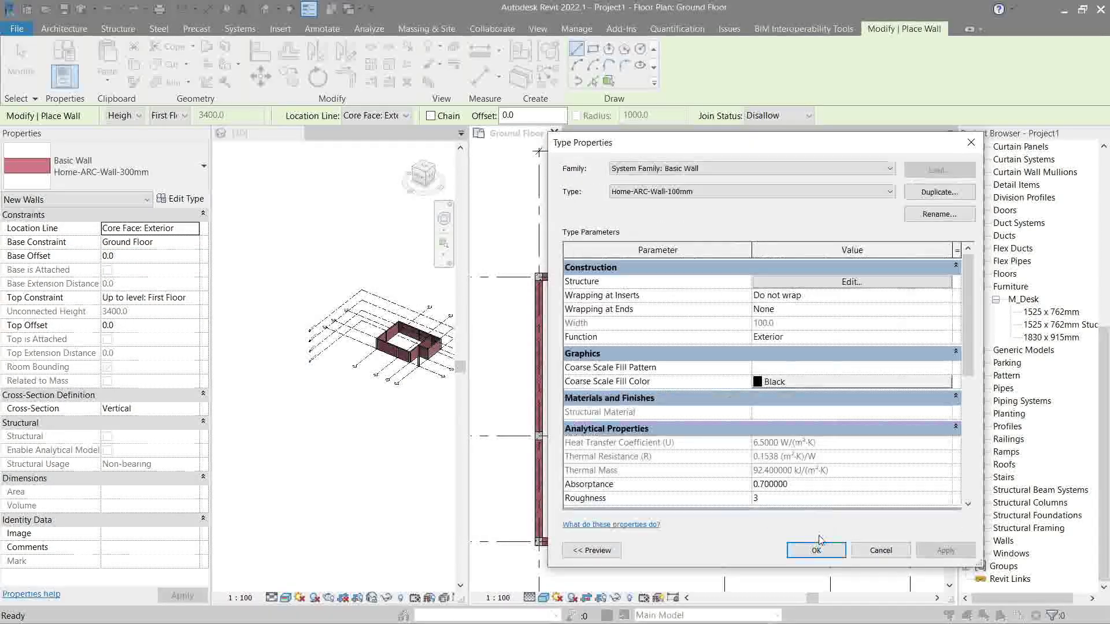
left_click(814, 554)
Draw two parallel horizontal 100 mm partitions off the inner face of the shared 300 mm wall, the lower at the grid B column and about 3100 mm long.
scroll(693, 377, "up", 2)
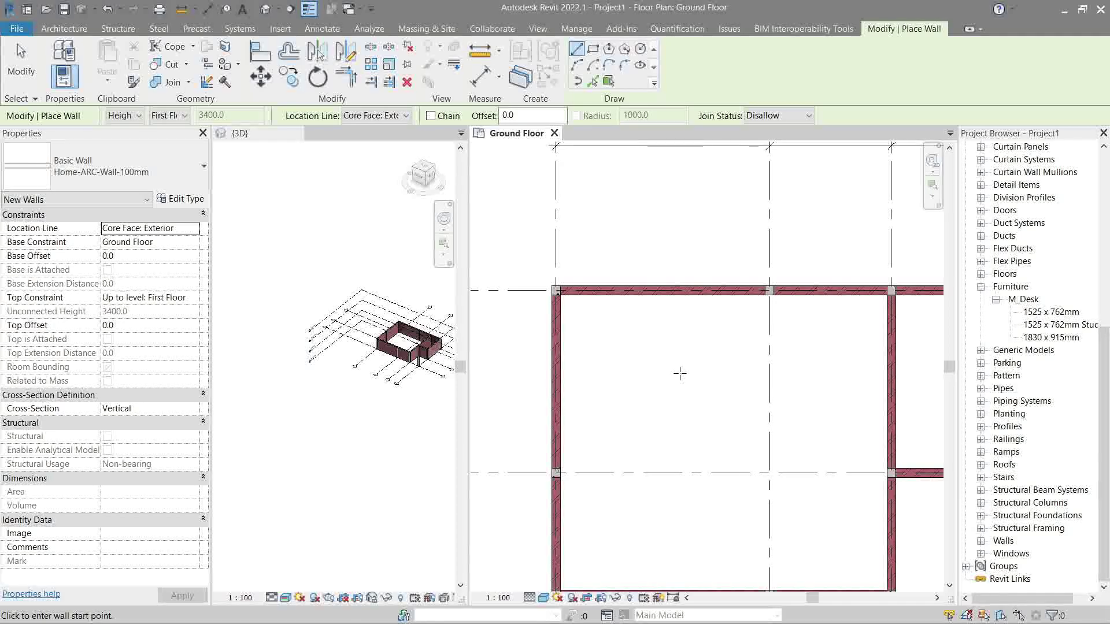
scroll(714, 387, "up", 1)
scroll(713, 388, "down", 1)
middle_click_drag(711, 391, 699, 345)
scroll(697, 344, "down", 1)
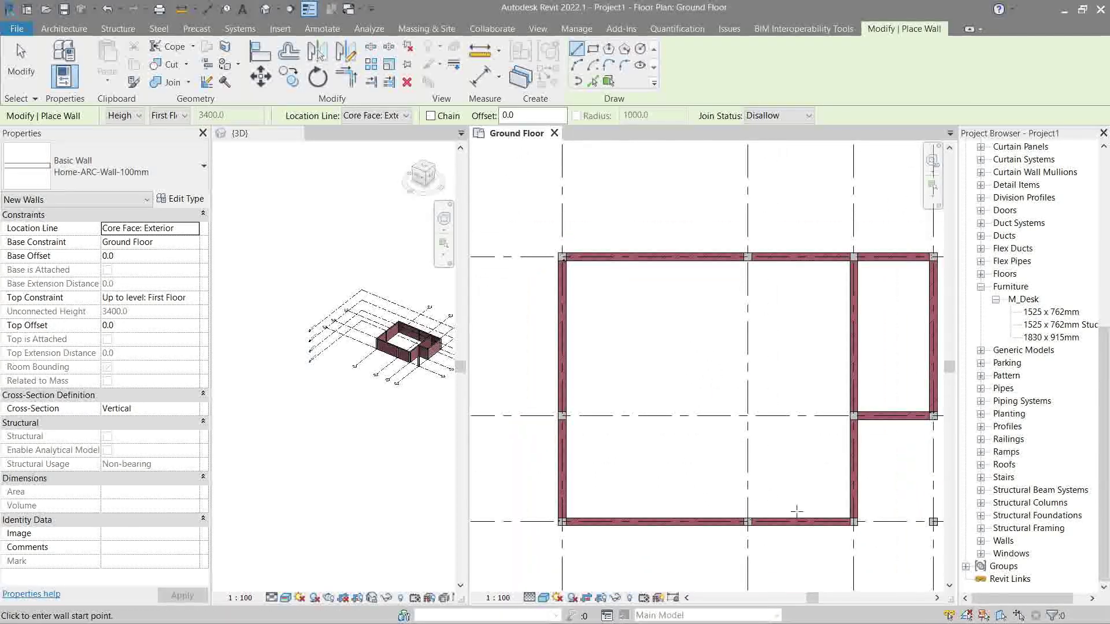
scroll(796, 514, "up", 3)
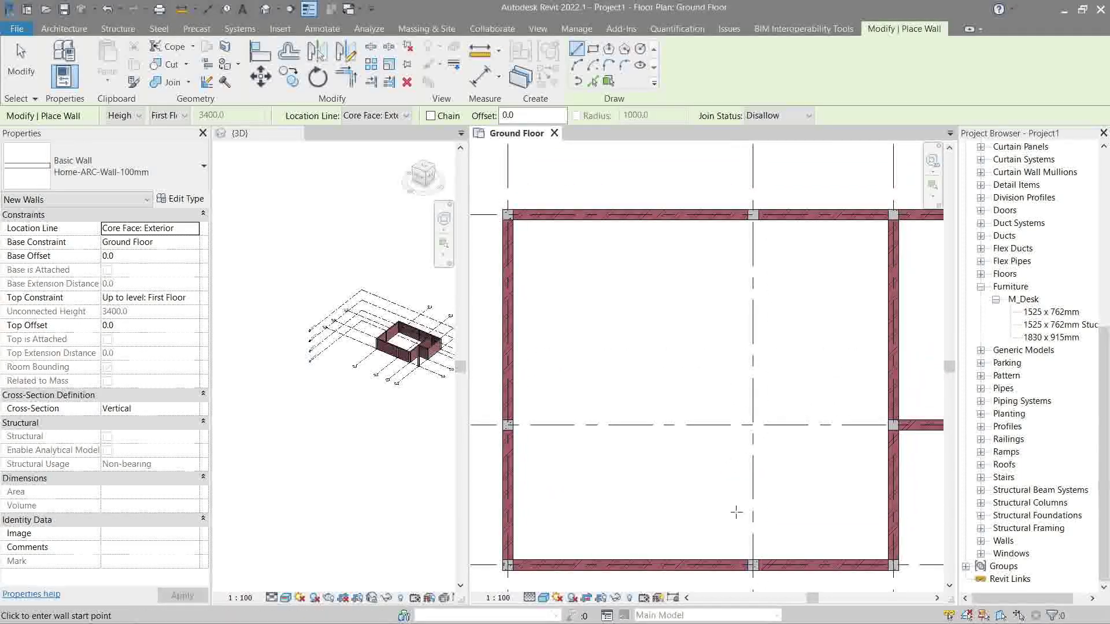
scroll(890, 427, "up", 2)
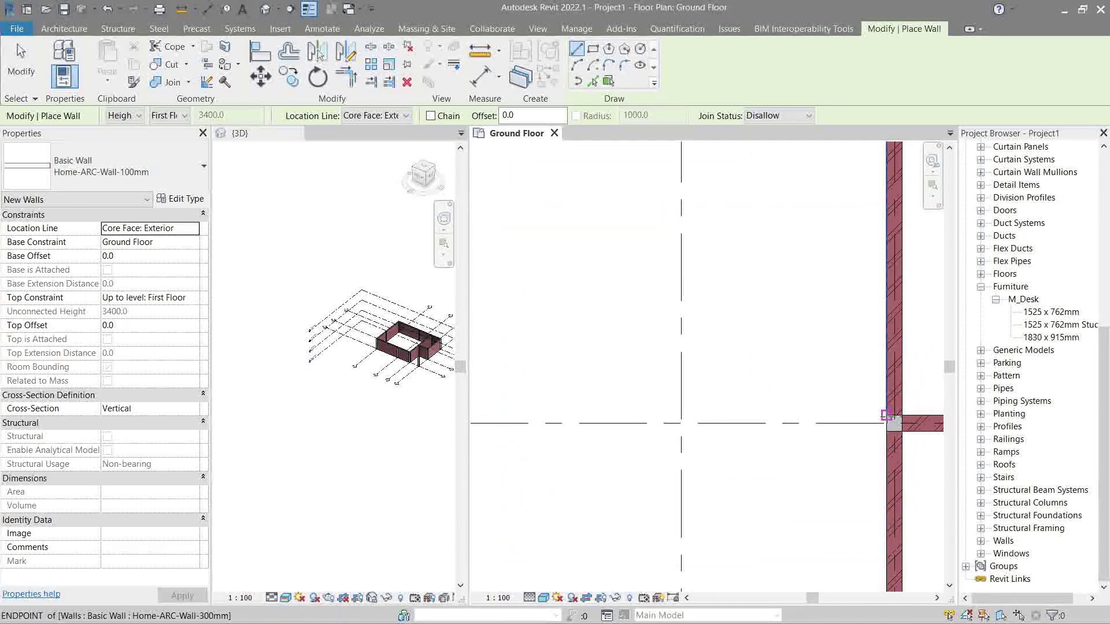
left_click(891, 424)
left_click(722, 423)
middle_click_drag(751, 396, 730, 451)
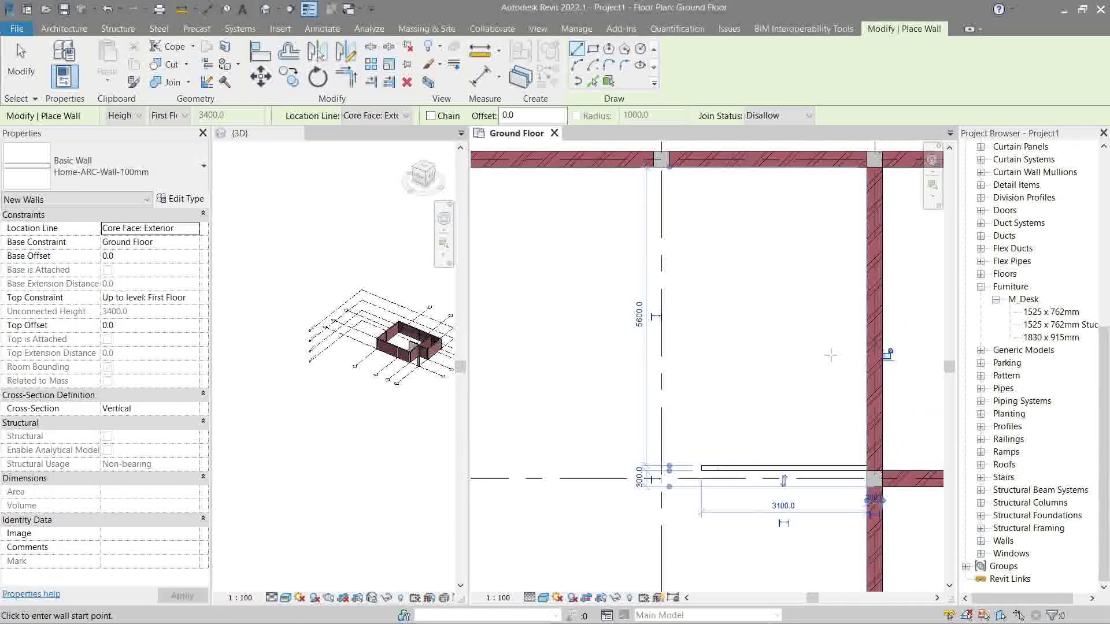
left_click(874, 339)
key("Escape")
scroll(718, 378, "down", 1)
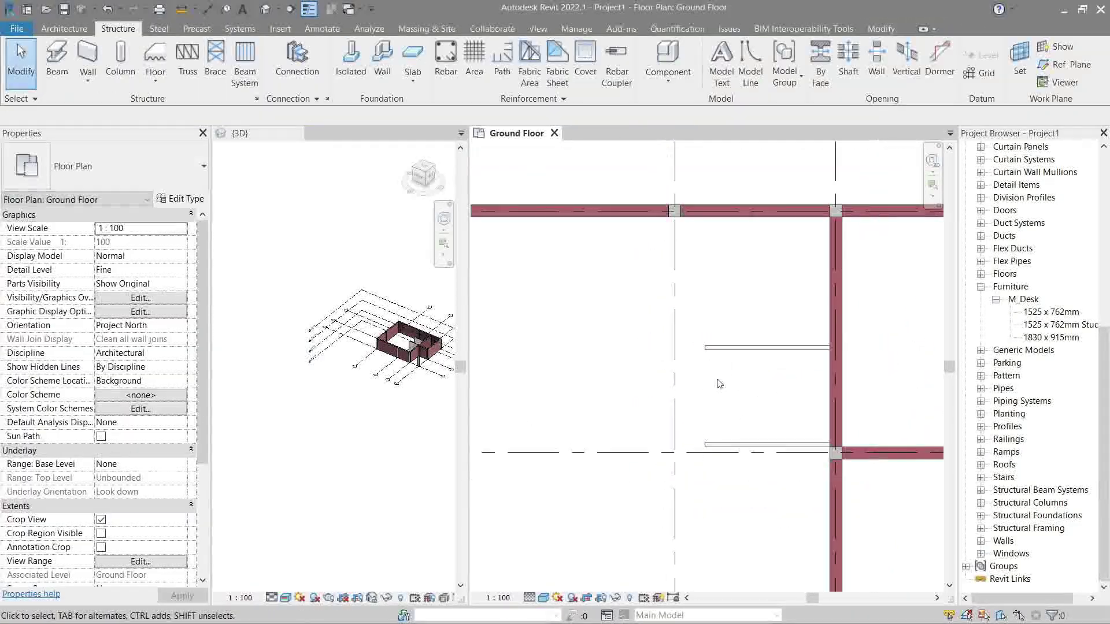
Draw a vertical Home-ARC-Wall-100mm partition from the upper exterior wall down to grid B, just left of the middle vertical grid.
middle_click_drag(718, 382, 761, 393)
key("w")
key("a")
left_click(665, 232)
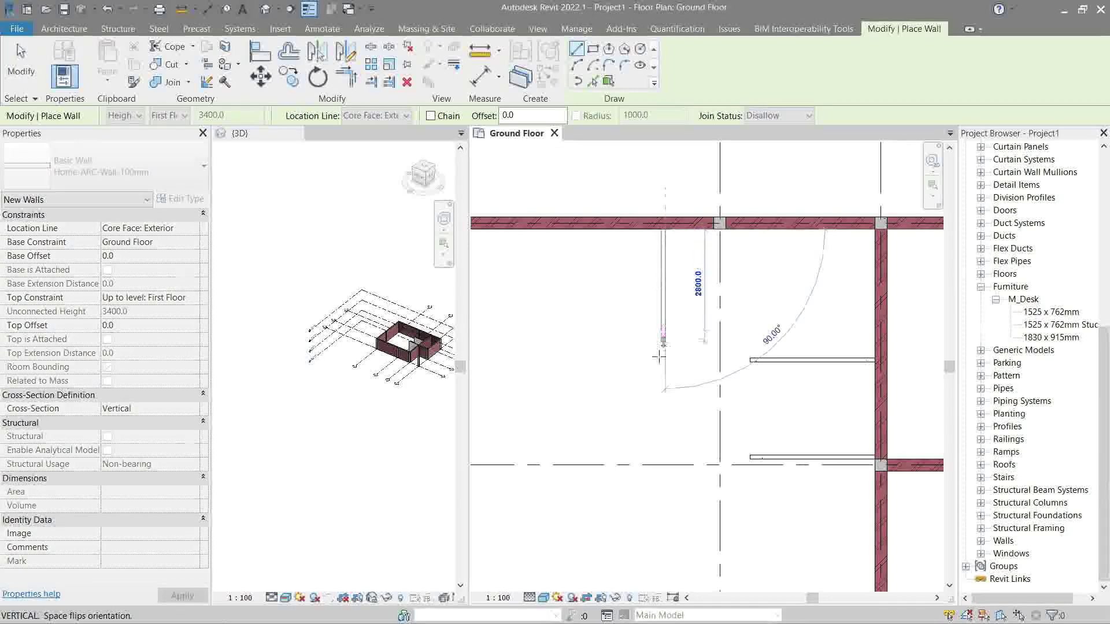
left_click(664, 464)
key("Escape")
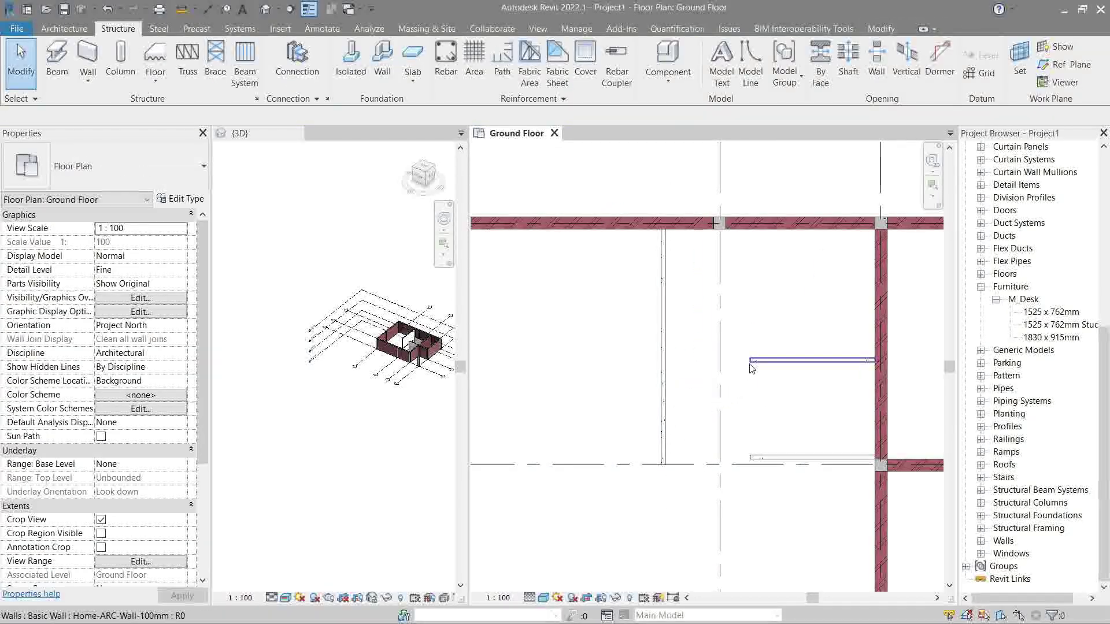
Align the free end of the upper horizontal partition to the face of the long vertical partition.
key("a")
key("l")
left_click(669, 346)
left_click(750, 361)
key("Escape")
key("d")
key("i")
key("Escape")
key("w")
key("a")
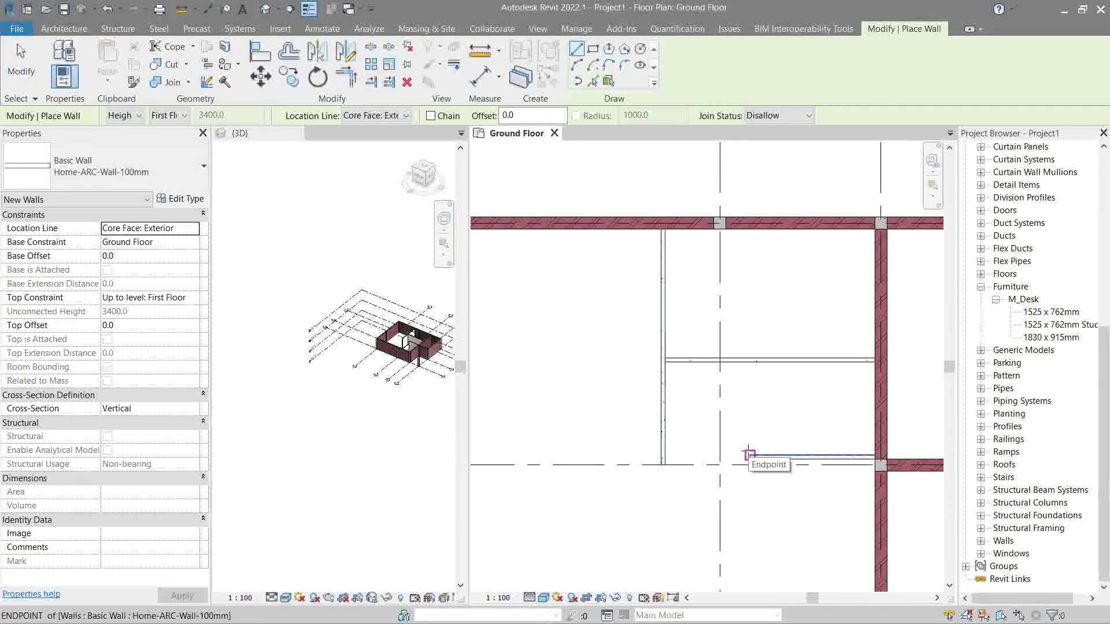
key("Escape")
Draw a short vertical Home-ARC-Wall-100mm partition between the two horizontal partitions, near the lower one's free end.
key("w")
key("a")
left_click(757, 443)
left_click(756, 391)
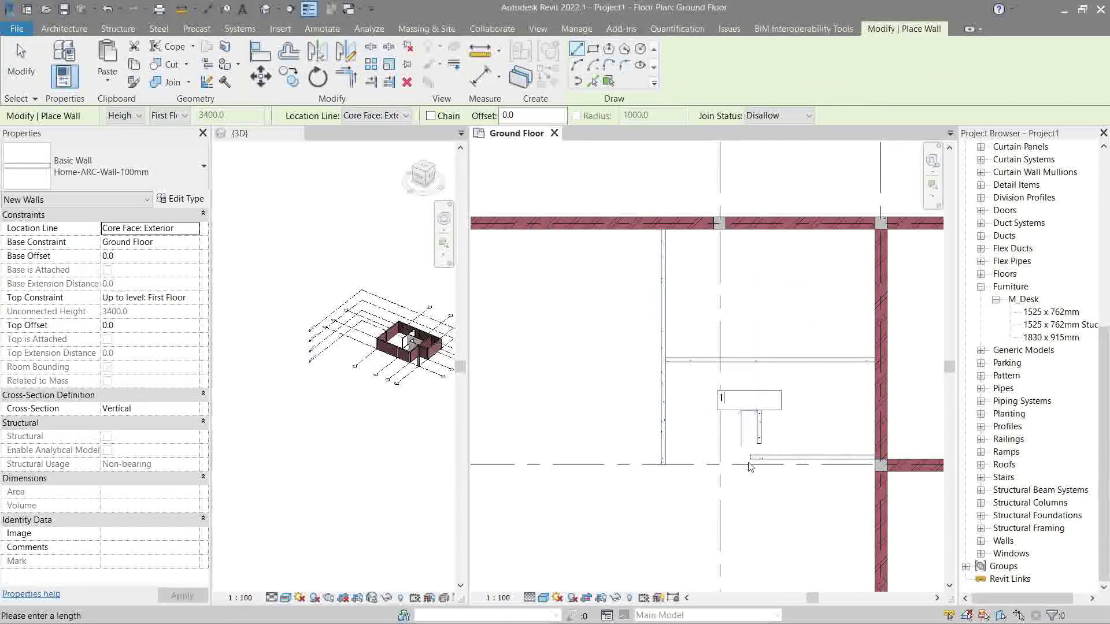
key("Escape")
key("Escape")
Align the short vertical partition with the lower partition's free end and extend it to meet both horizontal partitions.
key("a")
key("l")
left_click(750, 458)
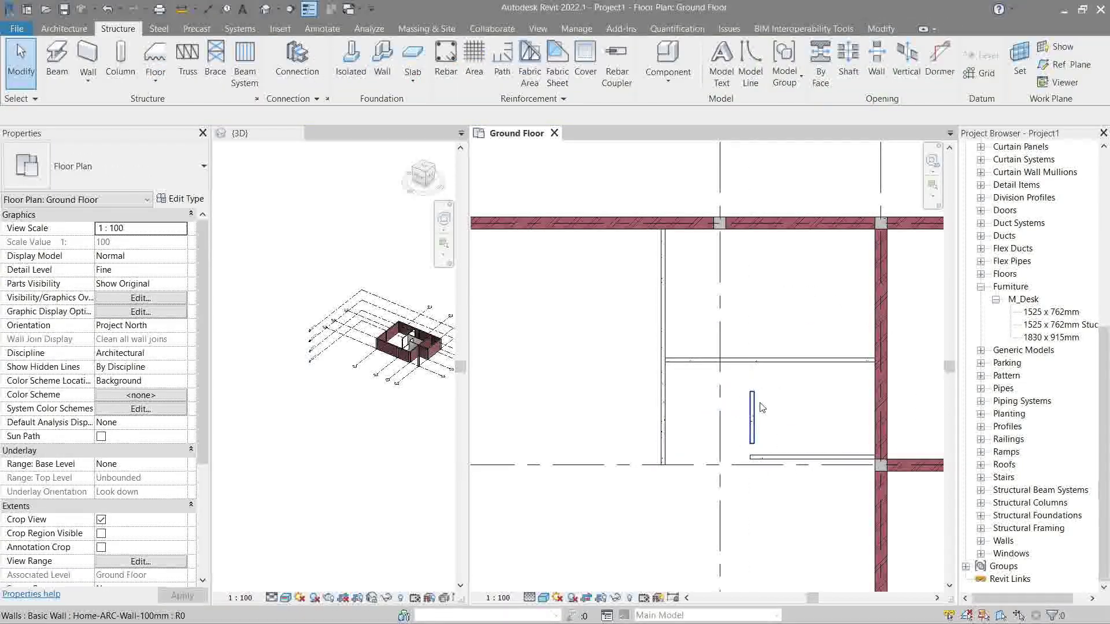
left_click(753, 398)
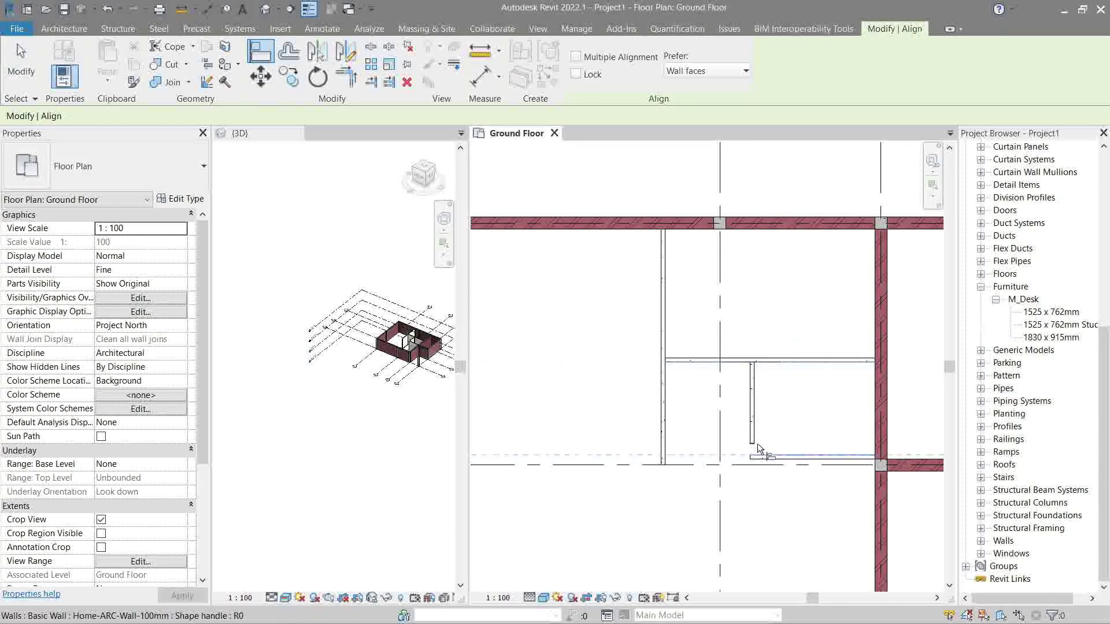
key("Escape")
key("Escape")
Join the short vertical partition to both horizontal partitions, and the upper horizontal partition to the long vertical one.
scroll(762, 456, "up", 3)
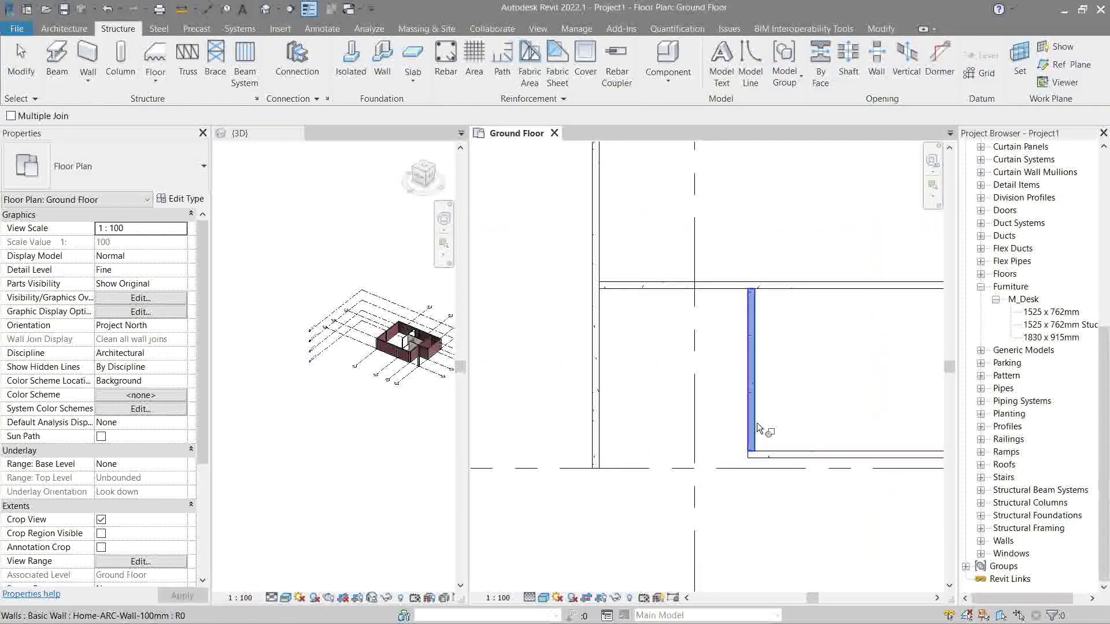
left_click(752, 386)
left_click(754, 286)
left_click(642, 285)
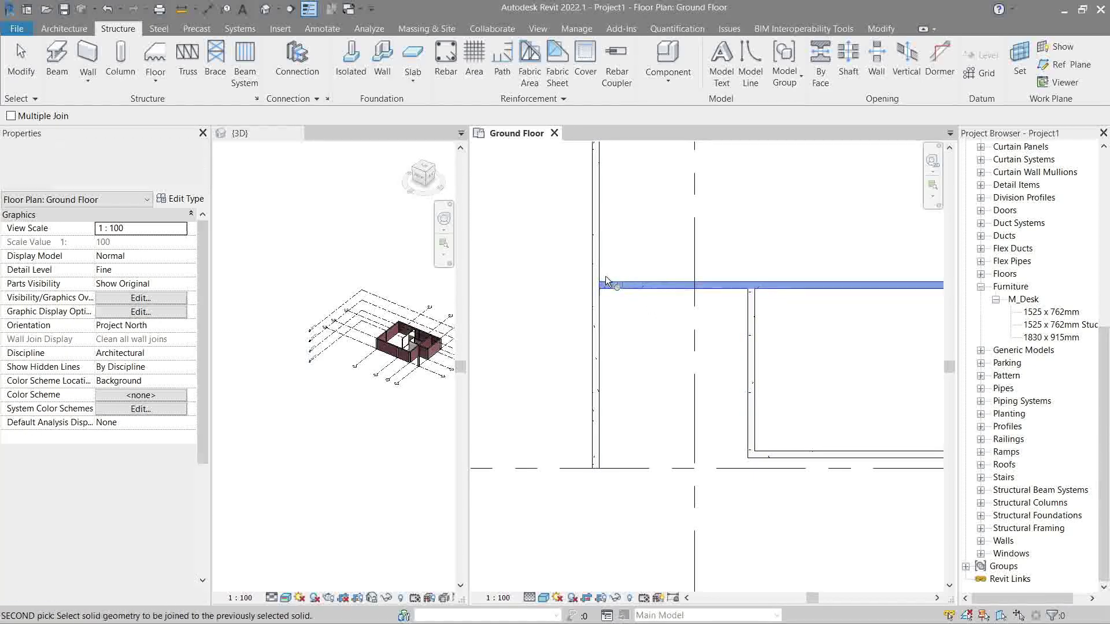
left_click(597, 309)
key("Escape")
Align the lower end of the long vertical partition with the outer face of the lower horizontal partition.
key("a")
key("l")
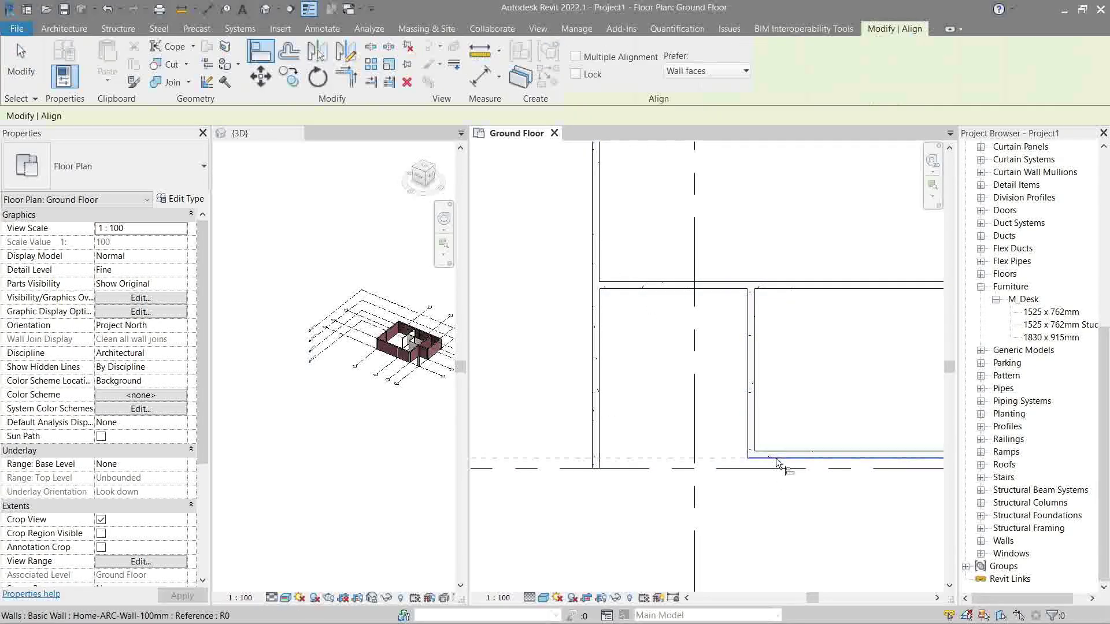
middle_click_drag(598, 468, 730, 454)
scroll(730, 454, "down", 1)
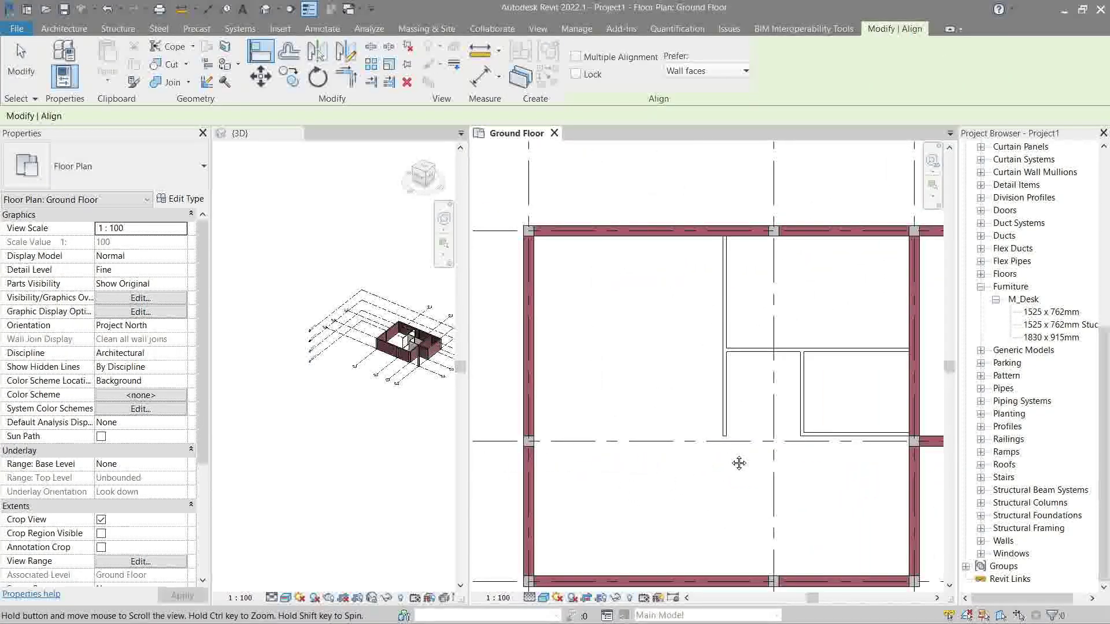
key("Escape")
key("Escape")
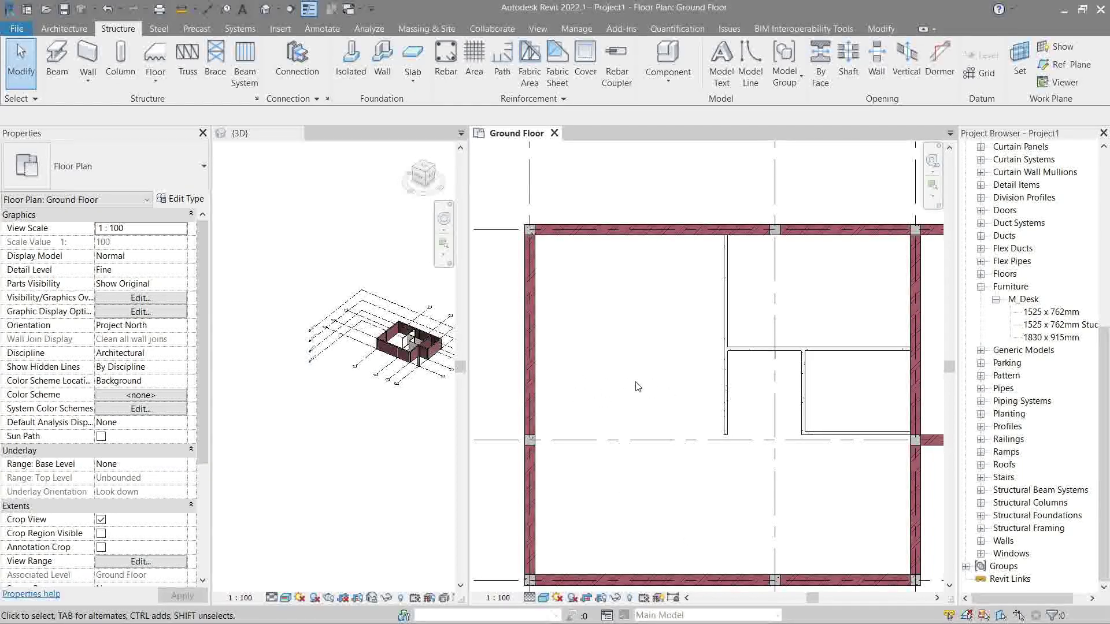
Draw a freestanding horizontal Home-ARC-Wall-300mm wall about 2800 mm long in the left room, just above grid B.
middle_click_drag(647, 403, 653, 407)
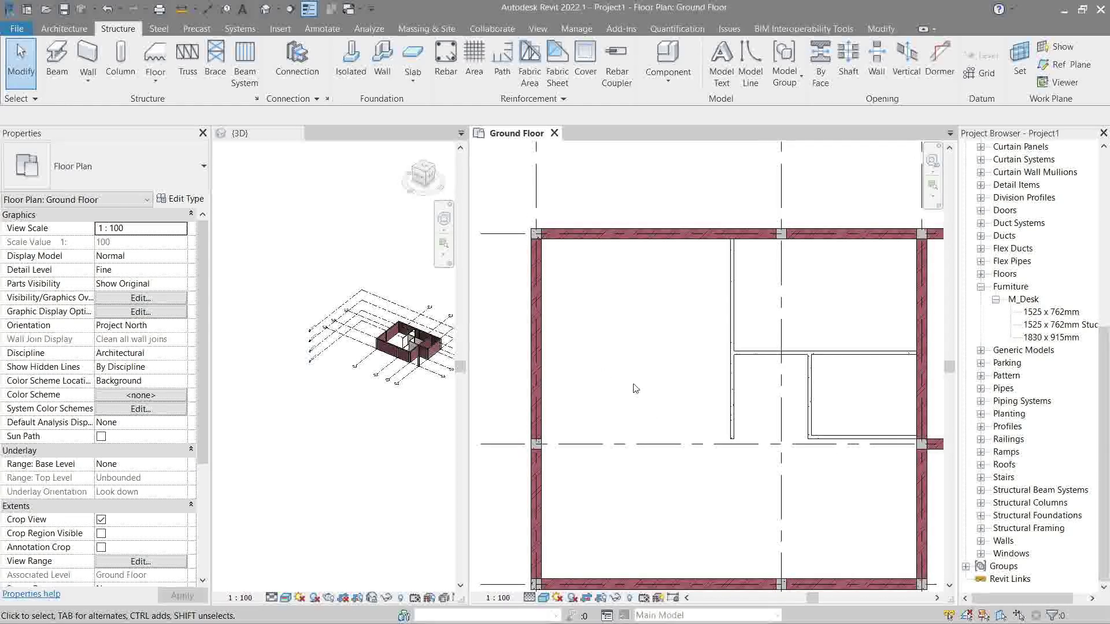
left_click(537, 359)
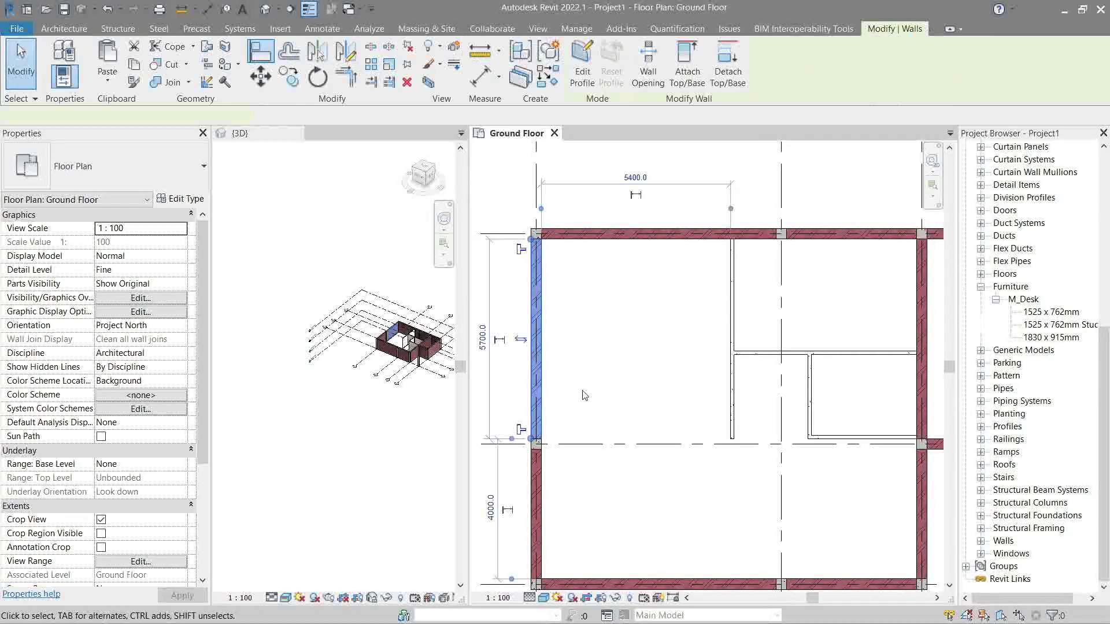
key("c")
key("s")
left_click(590, 400)
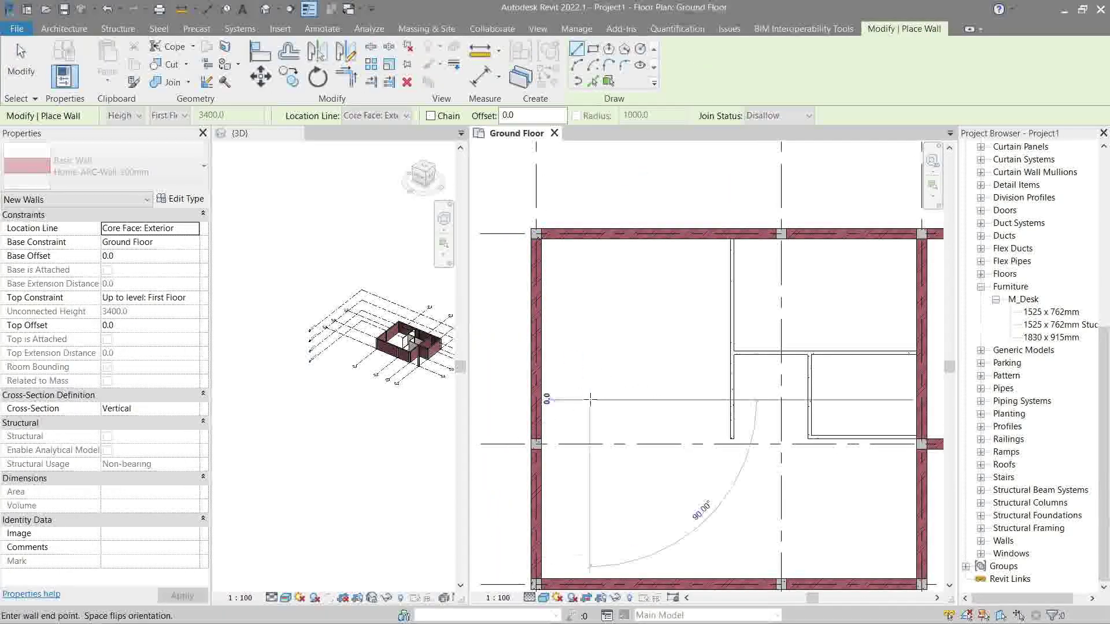
left_click(687, 405)
key("Escape")
key("Escape")
Try to align the freestanding 300 mm wall's right end to the long vertical partition, and undo the alignment.
scroll(685, 408, "up", 2)
key("a")
key("l")
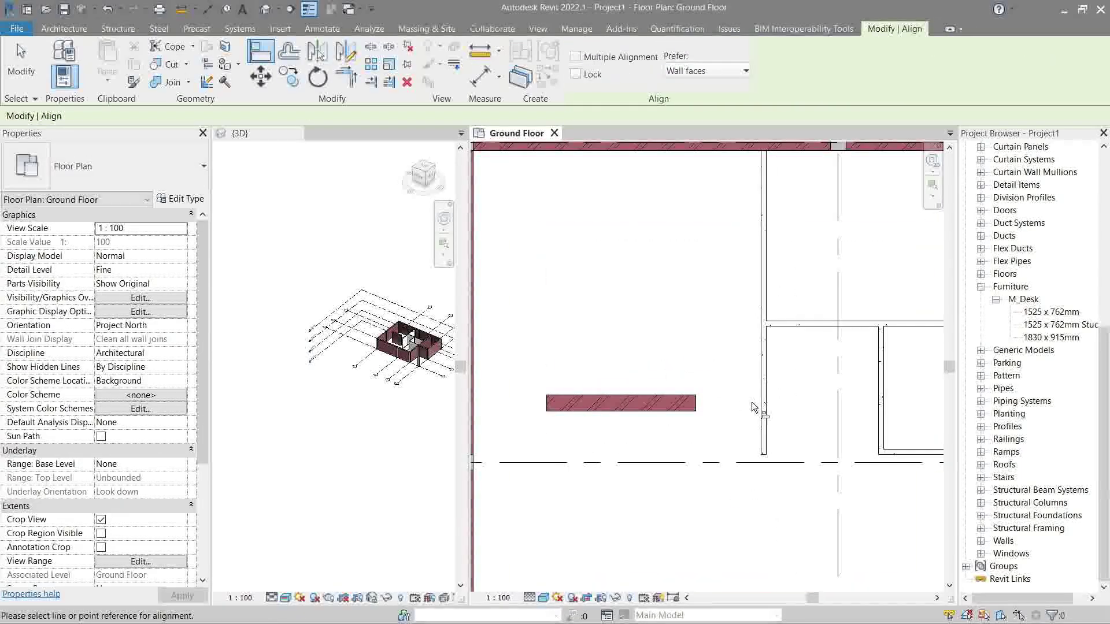
left_click(698, 400)
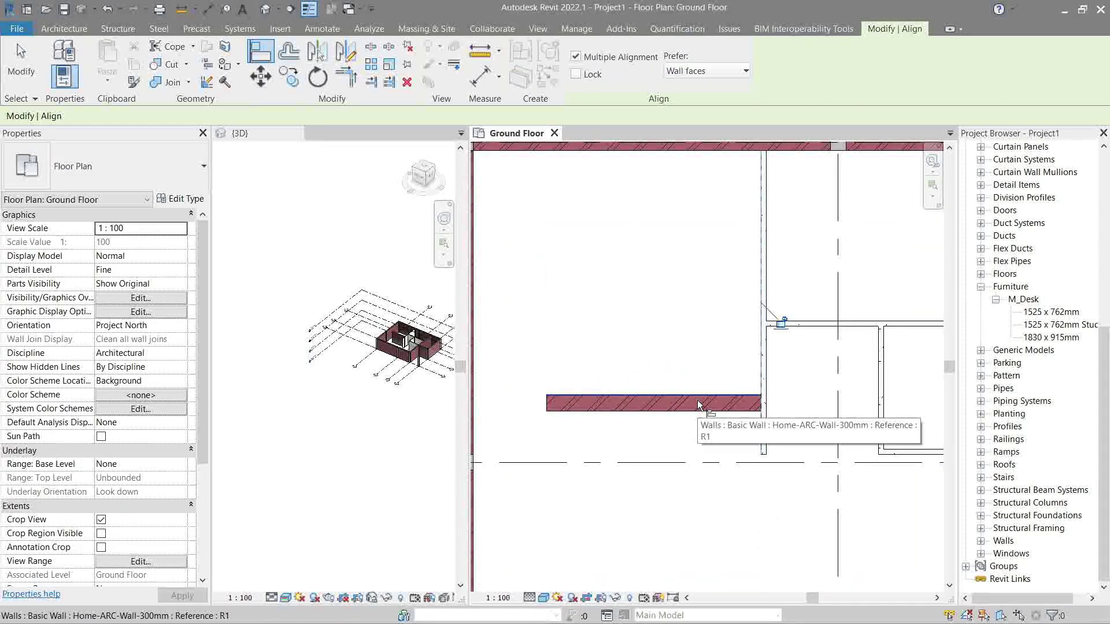
key("ctrl+z")
Place an aligned dimension string from the long vertical partition across both ends of the freestanding wall to the left exterior wall's inner face.
key("d")
key("i")
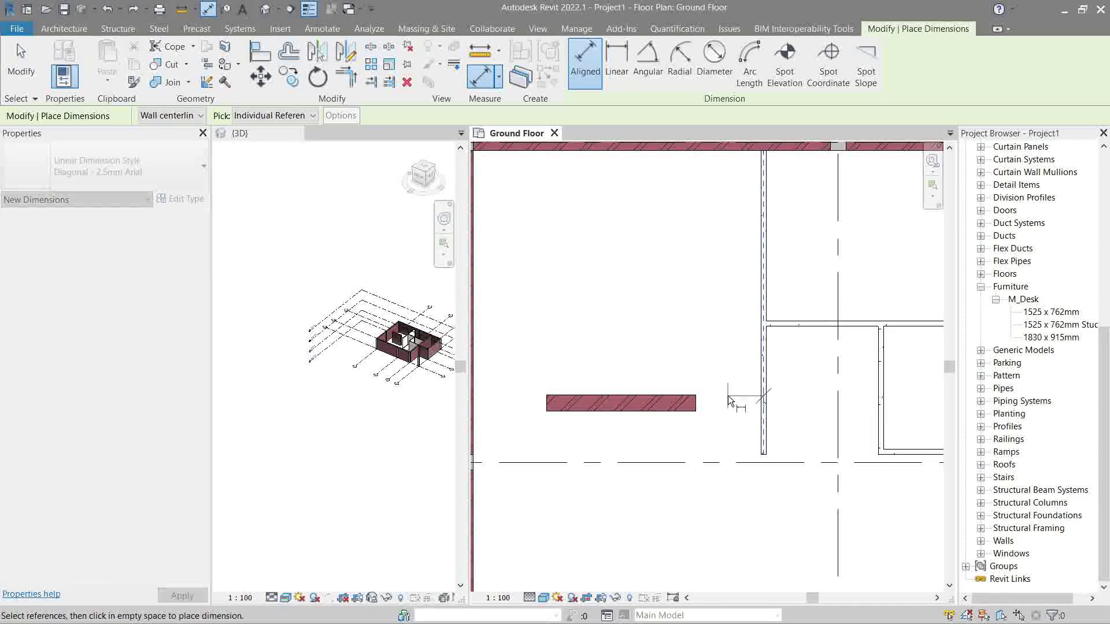
left_click(758, 395)
left_click(697, 403)
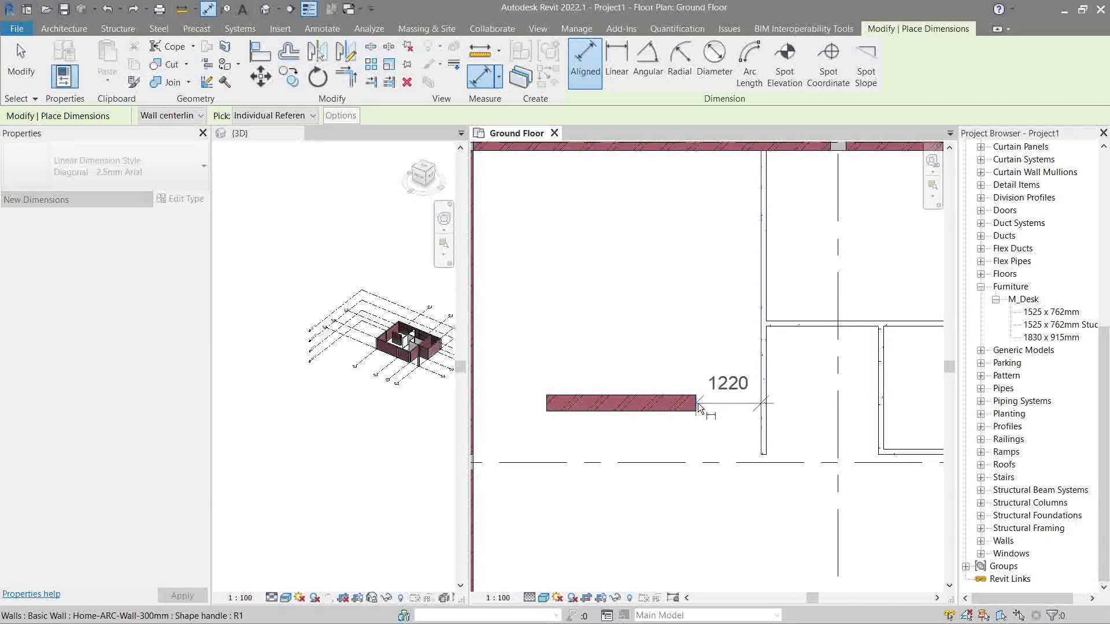
middle_click_drag(561, 410, 609, 405)
left_click(598, 405)
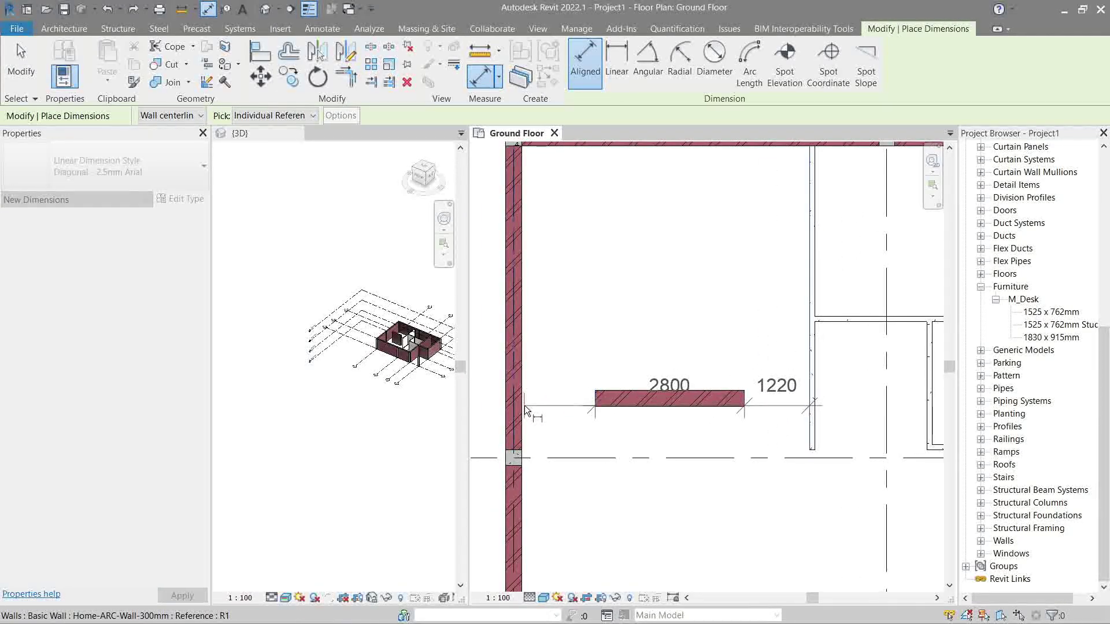
left_click(525, 404)
left_click(564, 334)
key("Escape")
key("Escape")
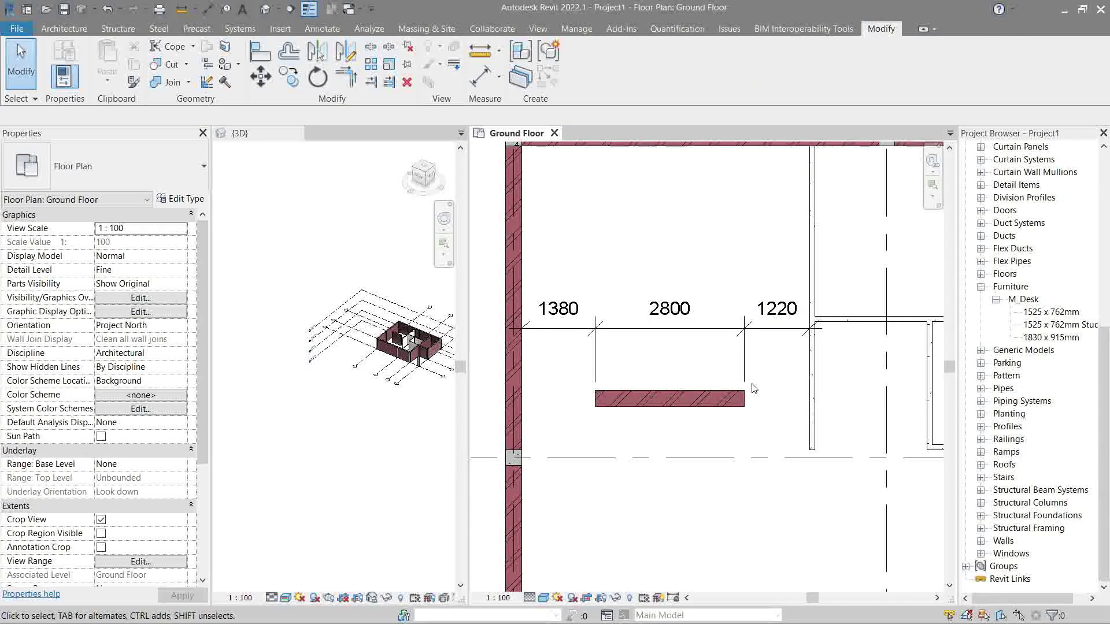
Set the freestanding wall's gap to the left exterior wall to 1200 mm, and its gap to the long vertical partition to 1200 mm.
left_click(660, 402)
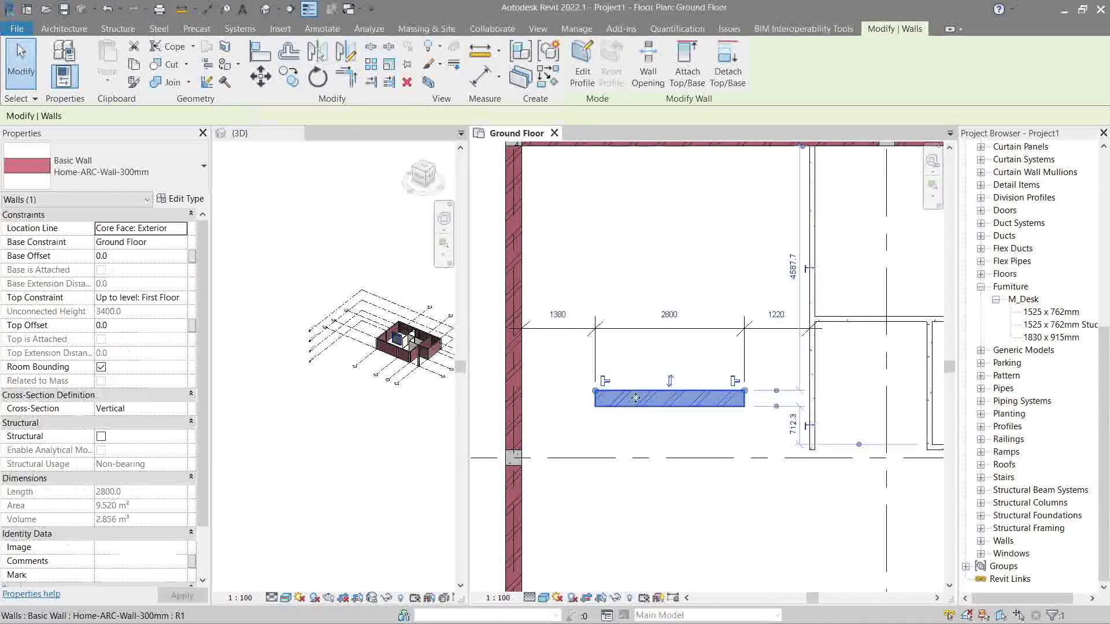
left_click(565, 319)
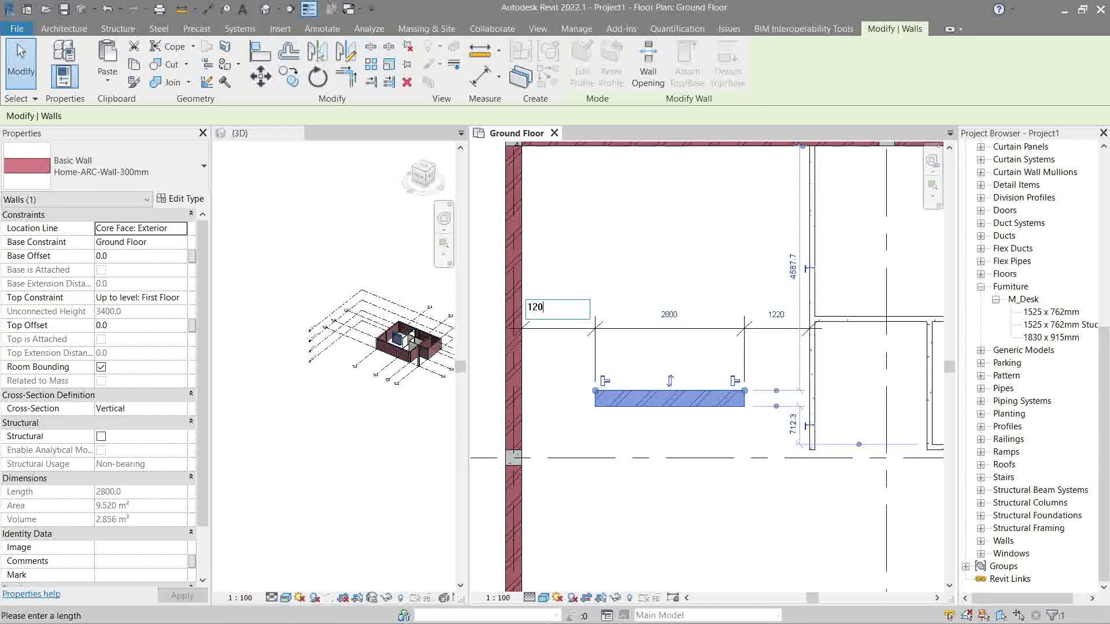
type("1200")
key("Return")
left_click(772, 324)
type("1200")
key("Return")
key("Escape")
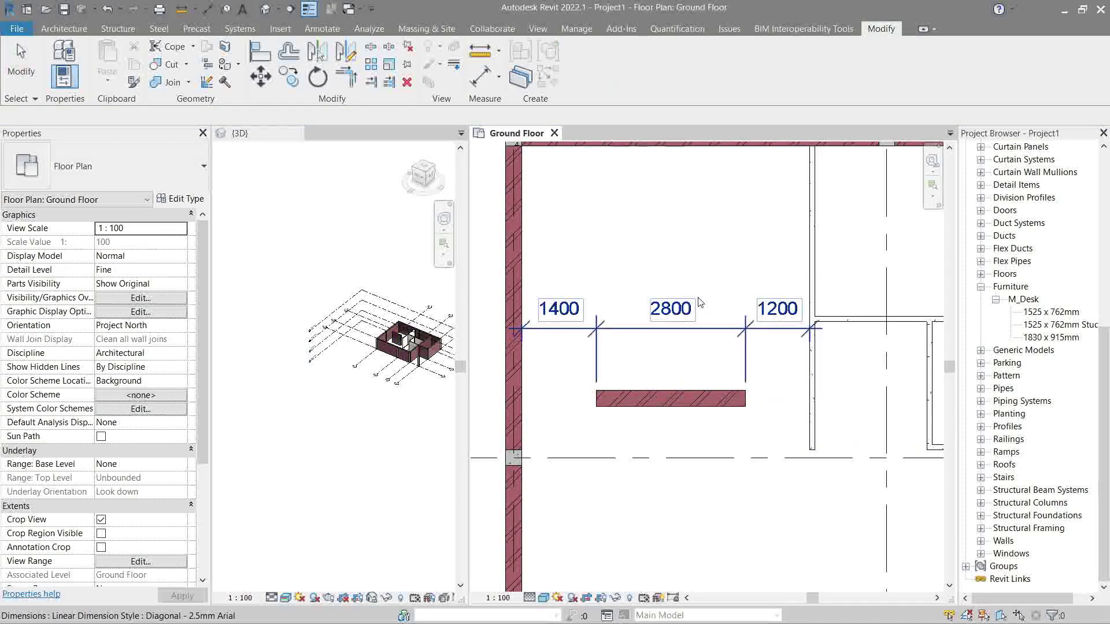
Stretch the freestanding wall's left end to 1200 mm from the left exterior wall, making the wall 3000 mm long.
left_click(611, 382)
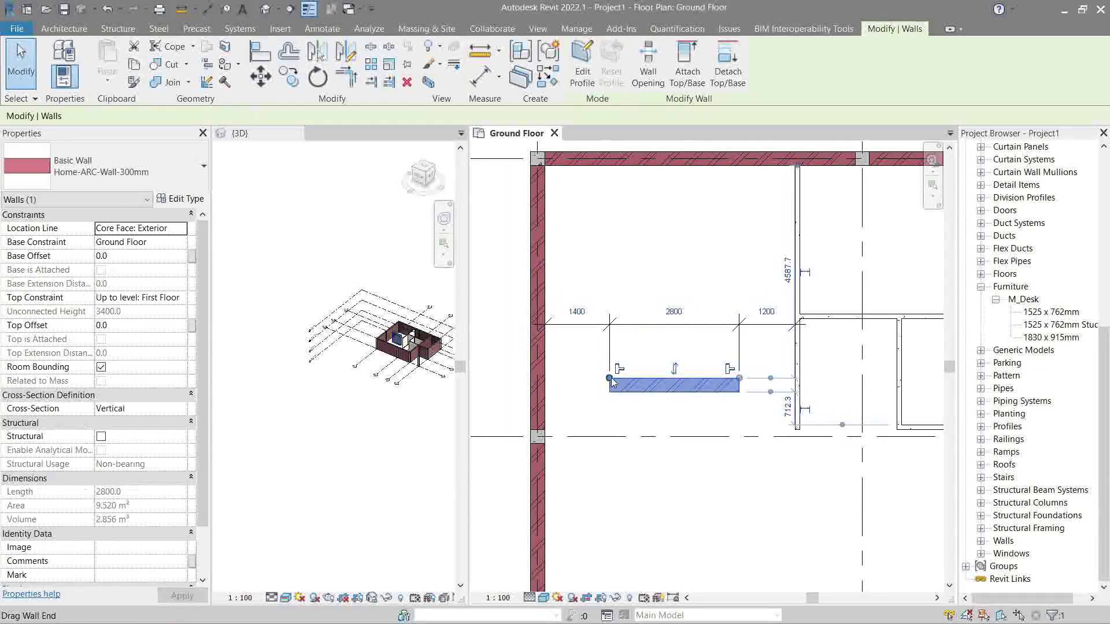
left_click_drag(609, 377, 599, 377)
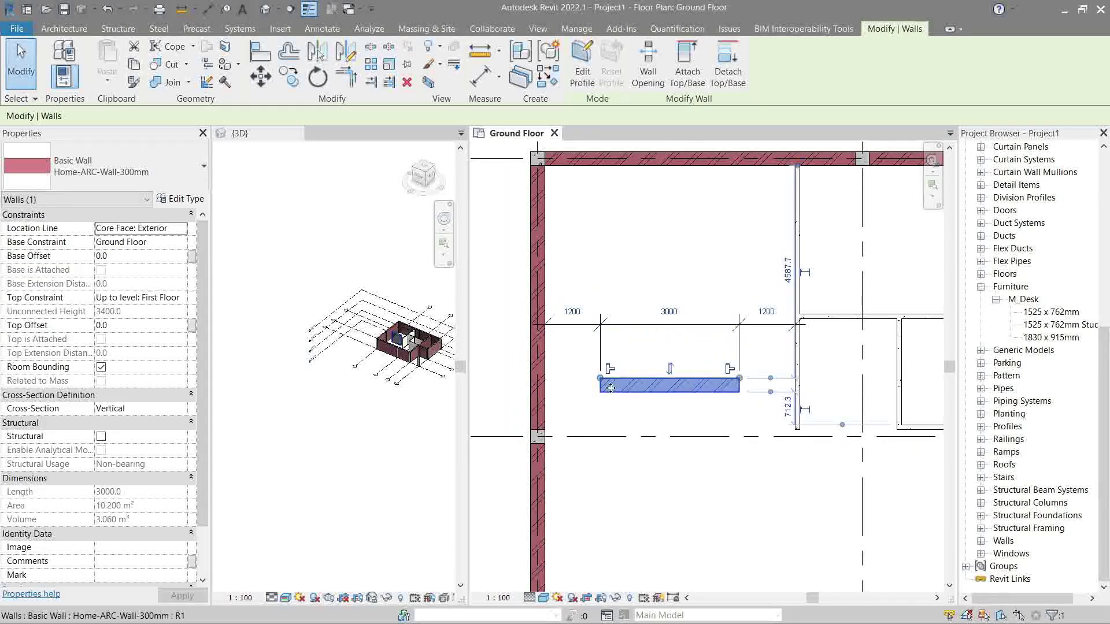
key("Escape")
left_click(717, 326)
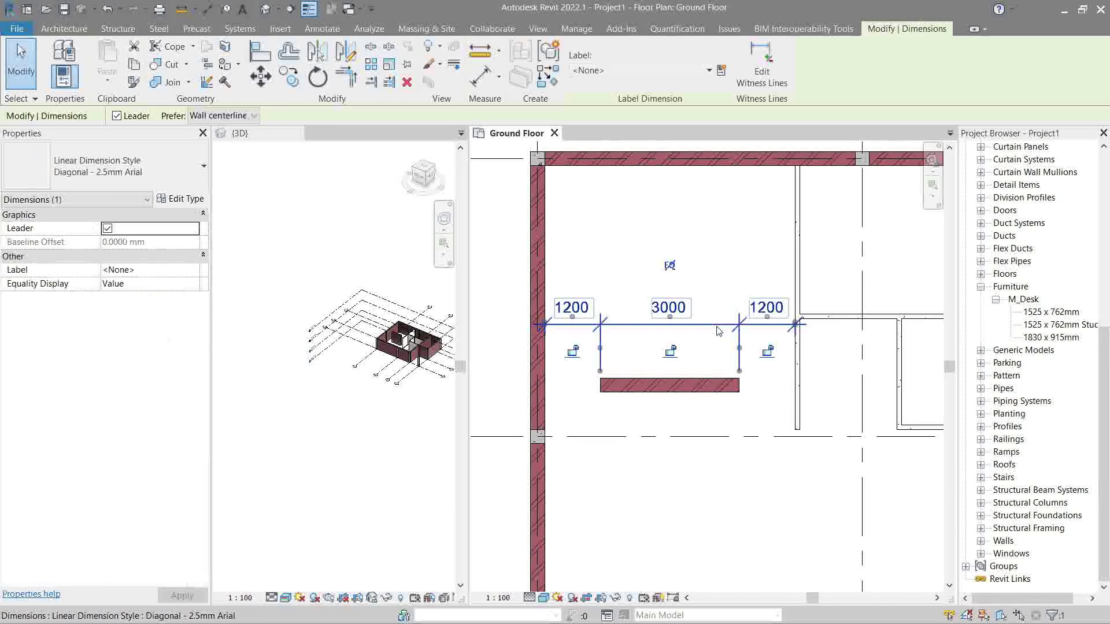
key("Escape")
Examine the partition and wall layout in the ground floor plan and in the 3D view.
scroll(693, 438, "down", 2)
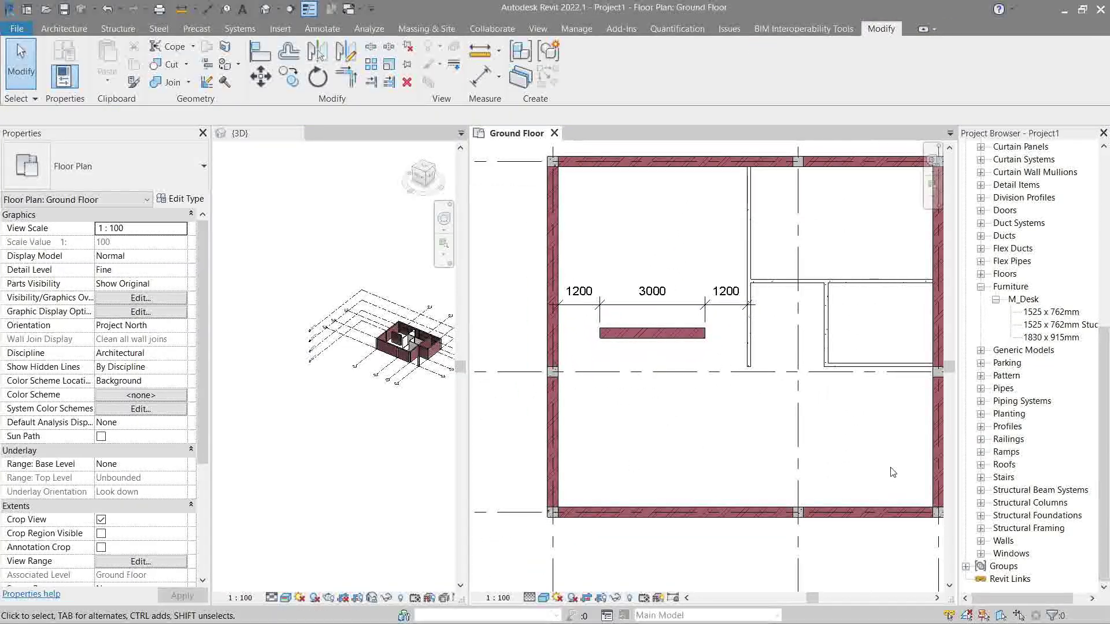
middle_click_drag(892, 472, 810, 560)
middle_click_drag(810, 418, 762, 440)
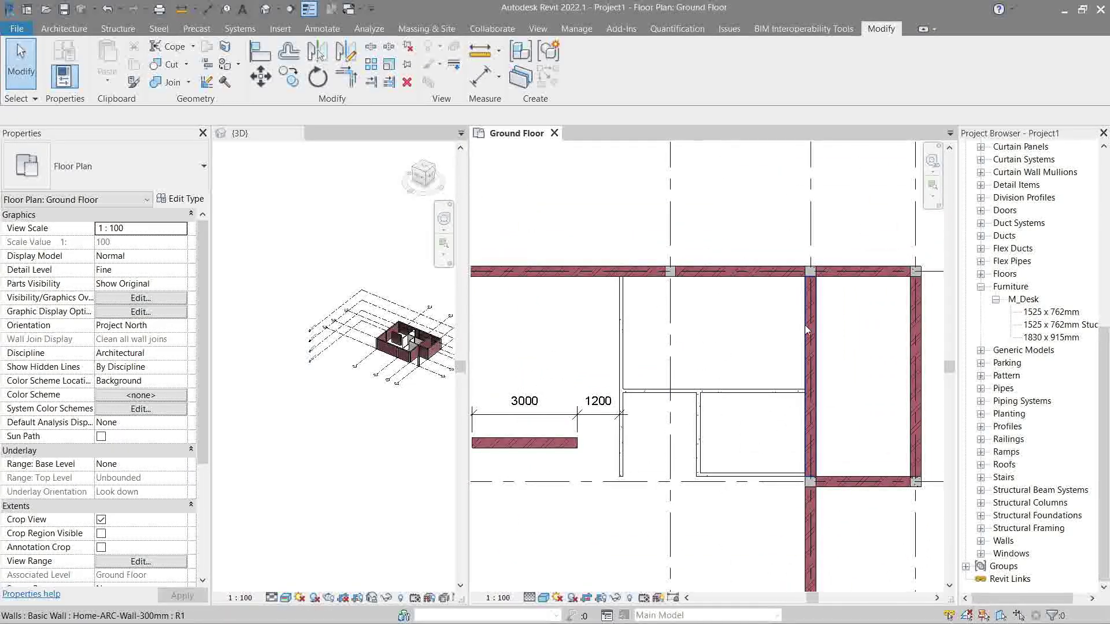
scroll(664, 406, "up", 1)
scroll(664, 404, "up", 1)
middle_click_drag(747, 443, 703, 364)
scroll(696, 387, "down", 2)
middle_click_drag(636, 448, 773, 424)
scroll(709, 422, "down", 1)
scroll(762, 418, "down", 1)
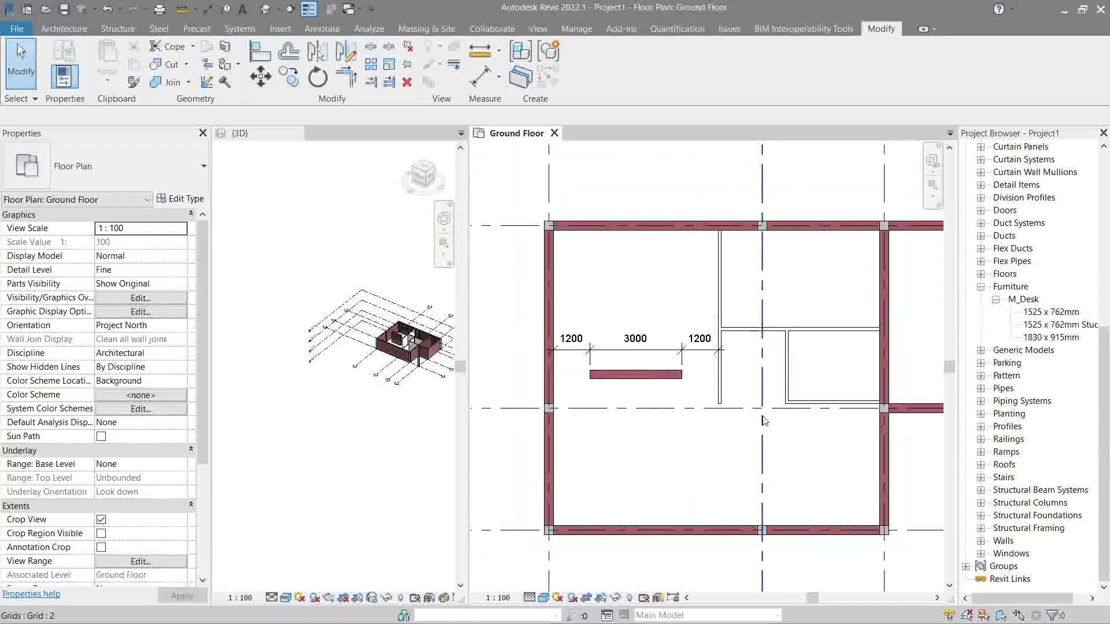
left_click(370, 335)
scroll(330, 366, "up", 5)
middle_click_drag(411, 363, 361, 394)
scroll(341, 358, "down", 2)
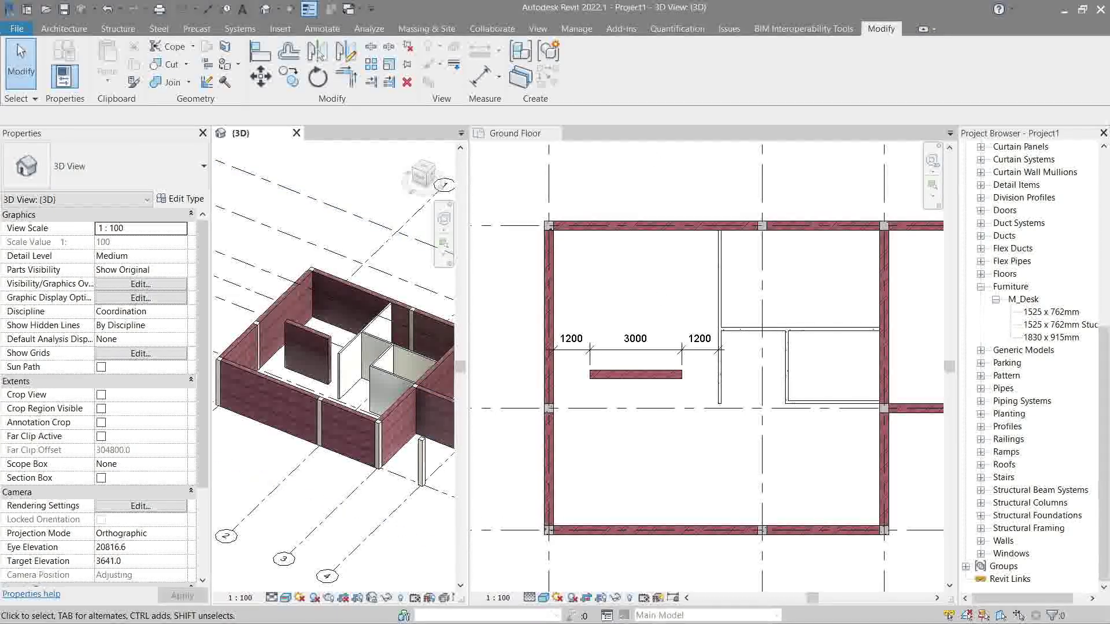
Start an architectural floor on the Ground Floor plan with the type Home-STR-Slab-500mm.
key("ctrl+Tab")
left_click(64, 29)
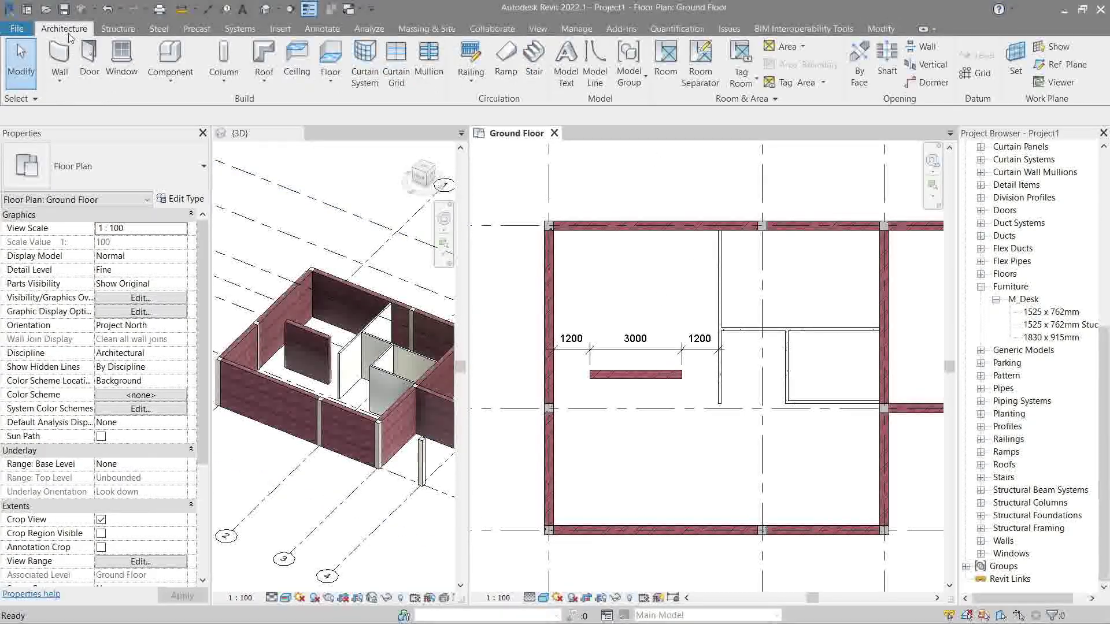
left_click(332, 90)
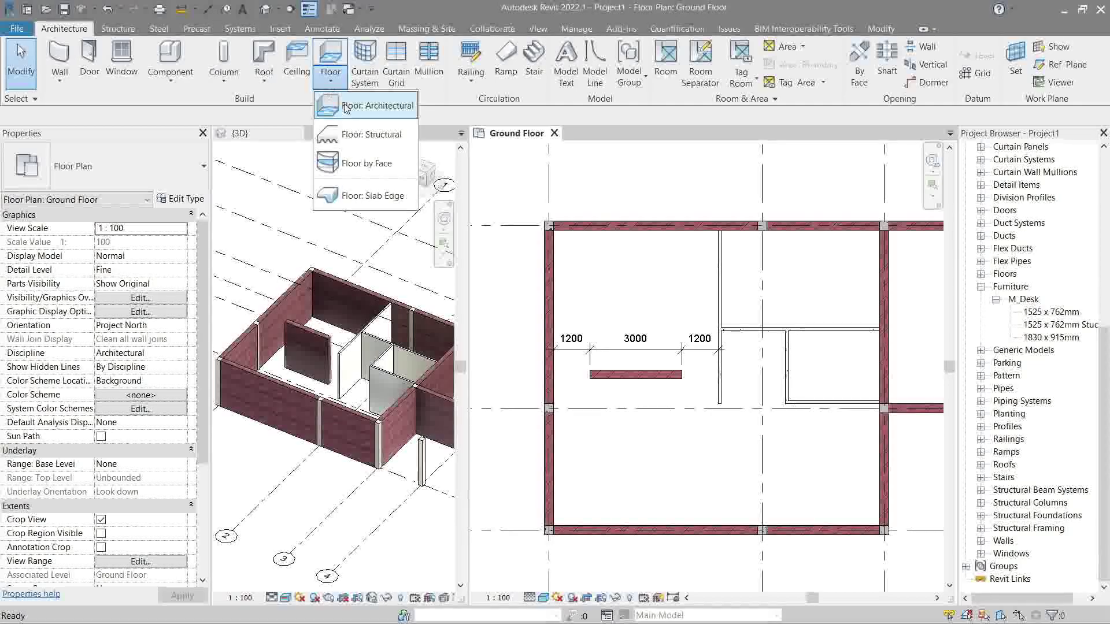
left_click(359, 99)
left_click(144, 180)
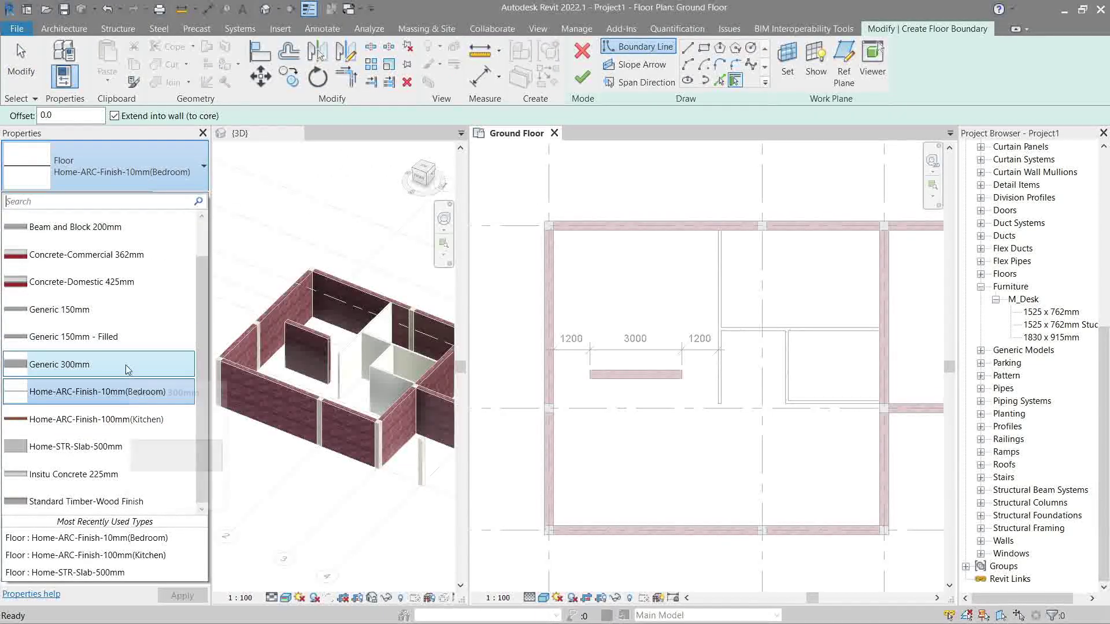
left_click(120, 455)
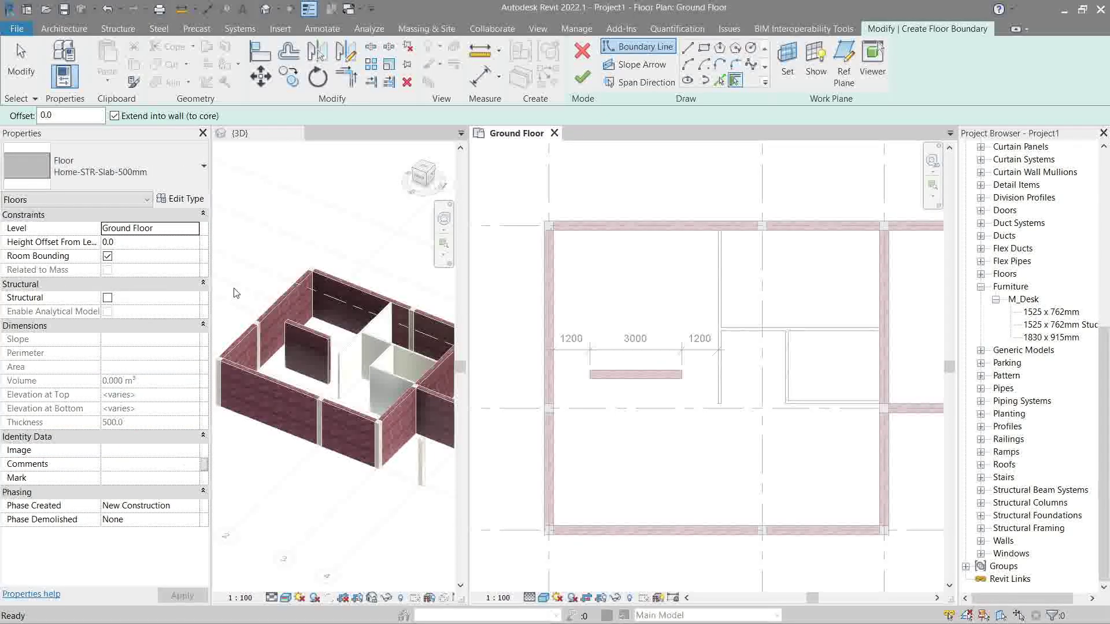
Rename the slab's floor type as Home-STR-Slab-300mm.
left_click(180, 199)
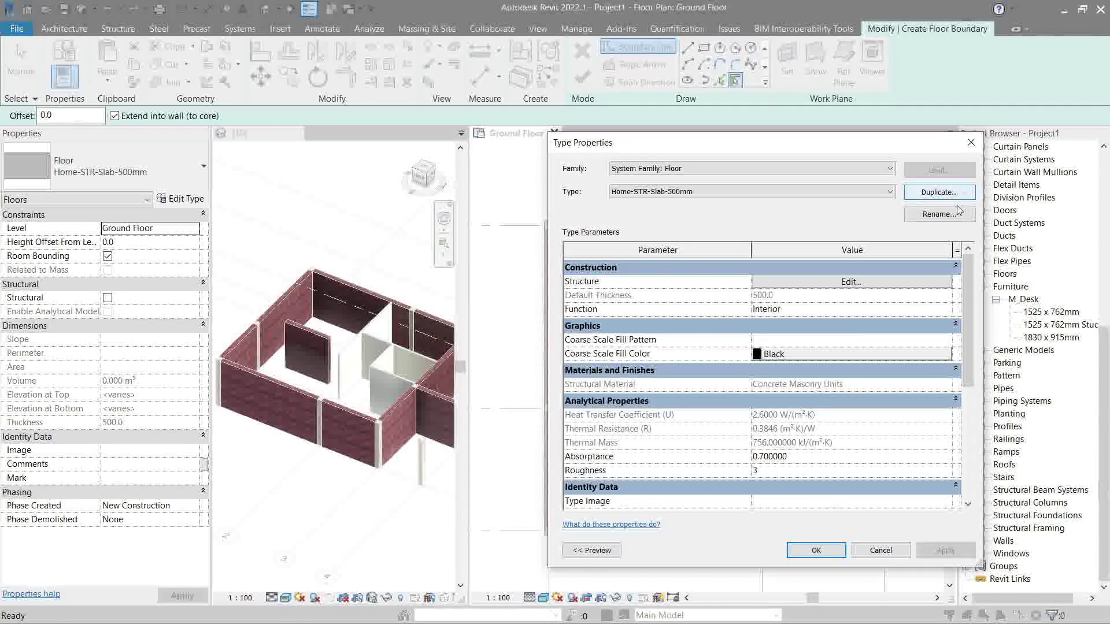
left_click(940, 214)
left_click(785, 355)
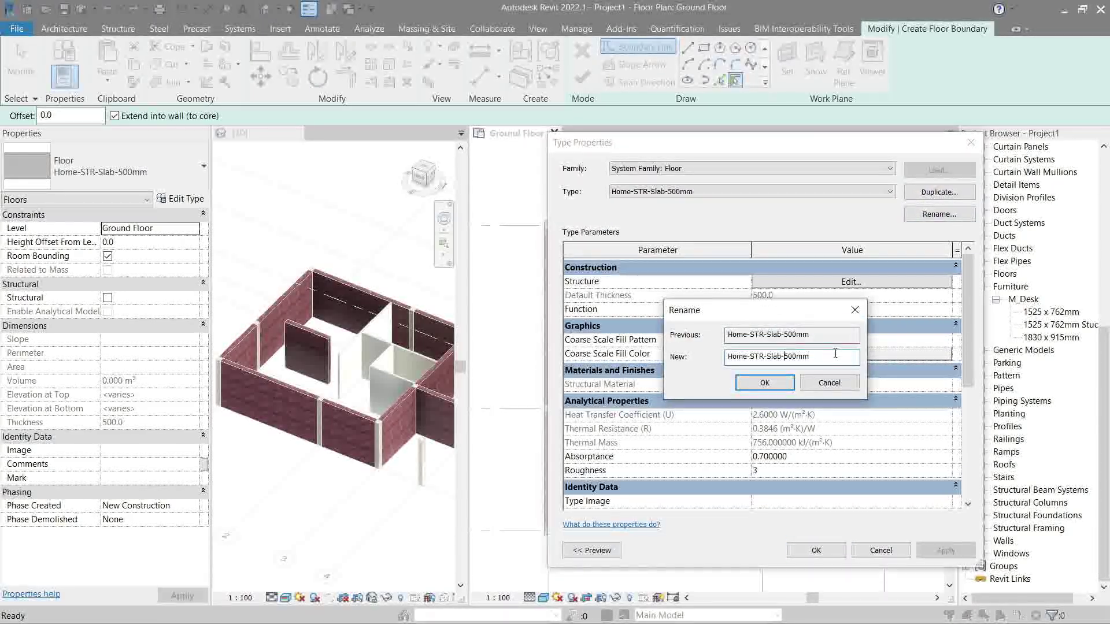
type("3")
left_click(764, 382)
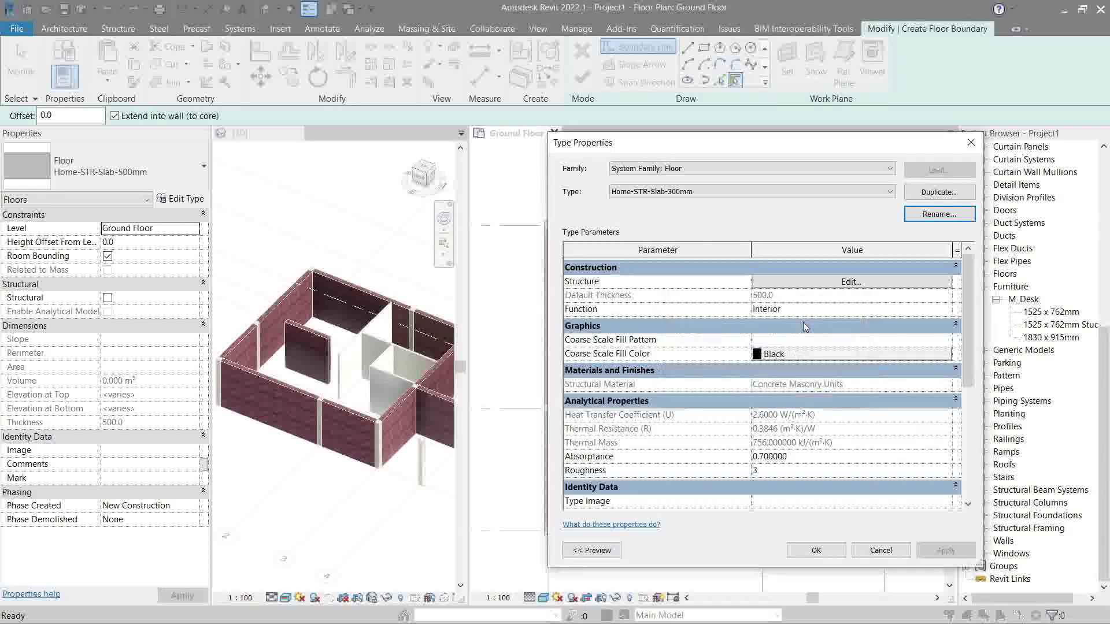
Set the slab type's structure layer thickness to 300 mm and accept the type properties.
left_click(774, 283)
left_click(769, 294)
type("300")
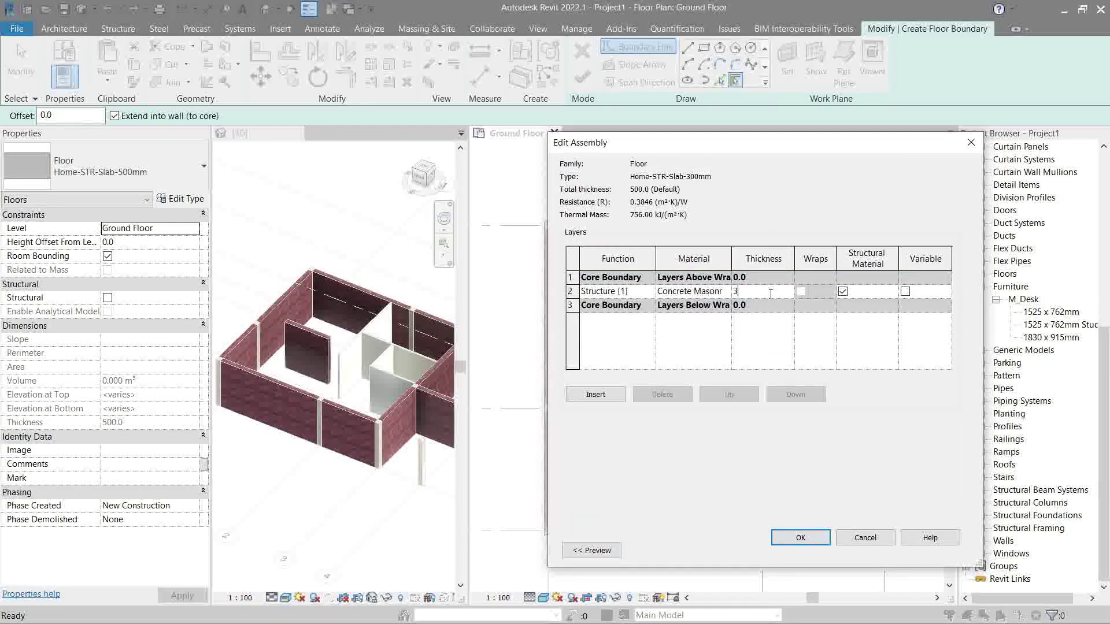
left_click(815, 538)
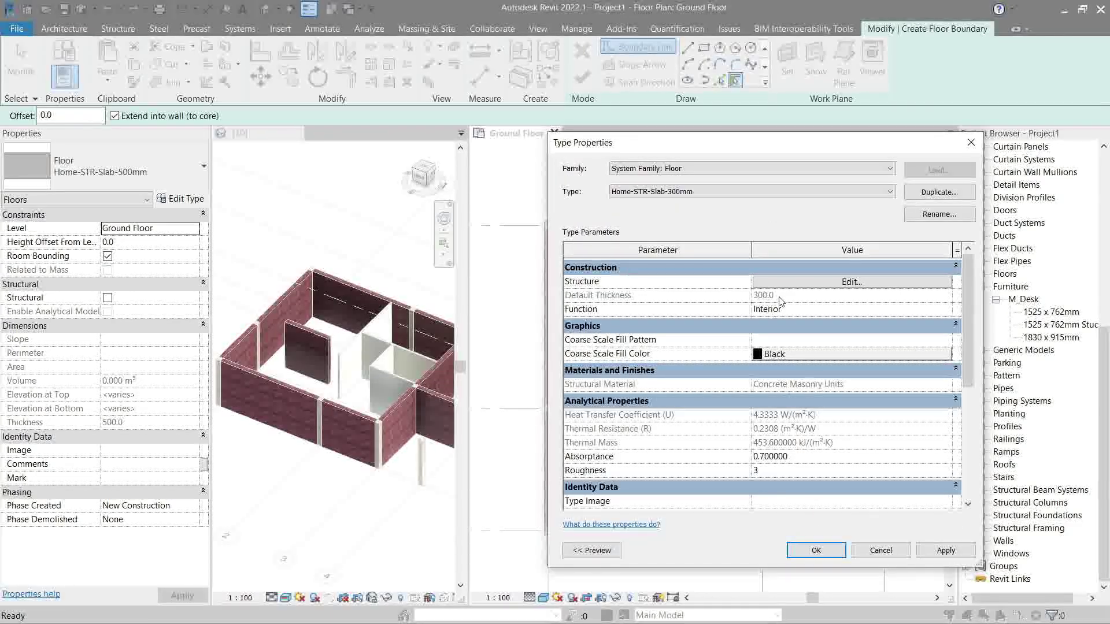
left_click(815, 549)
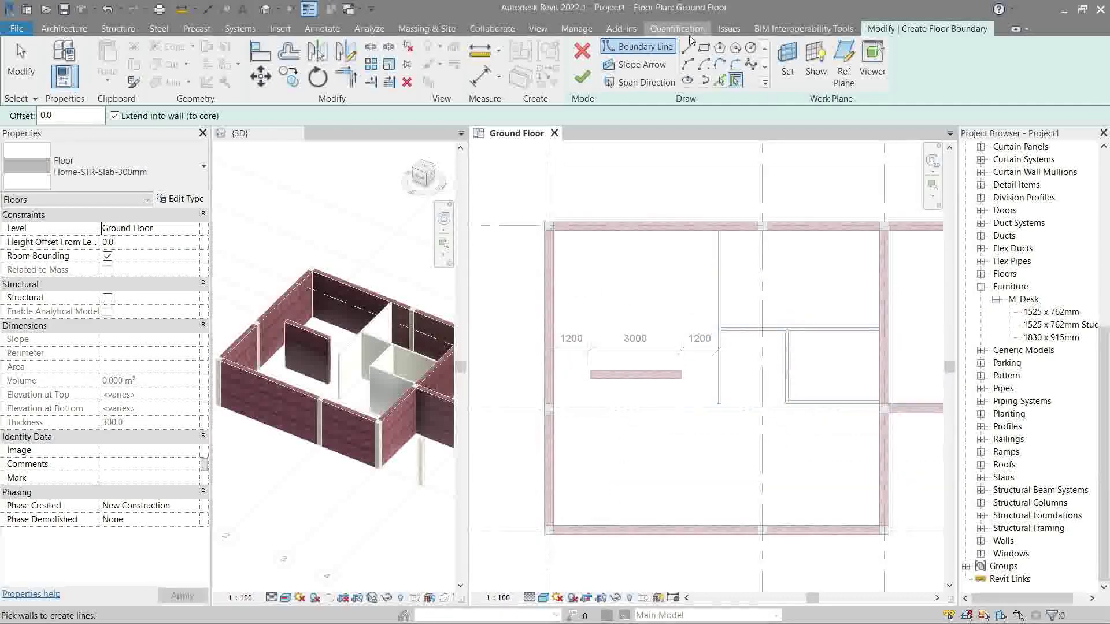
Draw a rectangular slab boundary from the upper outer column corner on grid 1 to the lower outer column corner on grid 3.
left_click(703, 48)
scroll(552, 229, "up", 5)
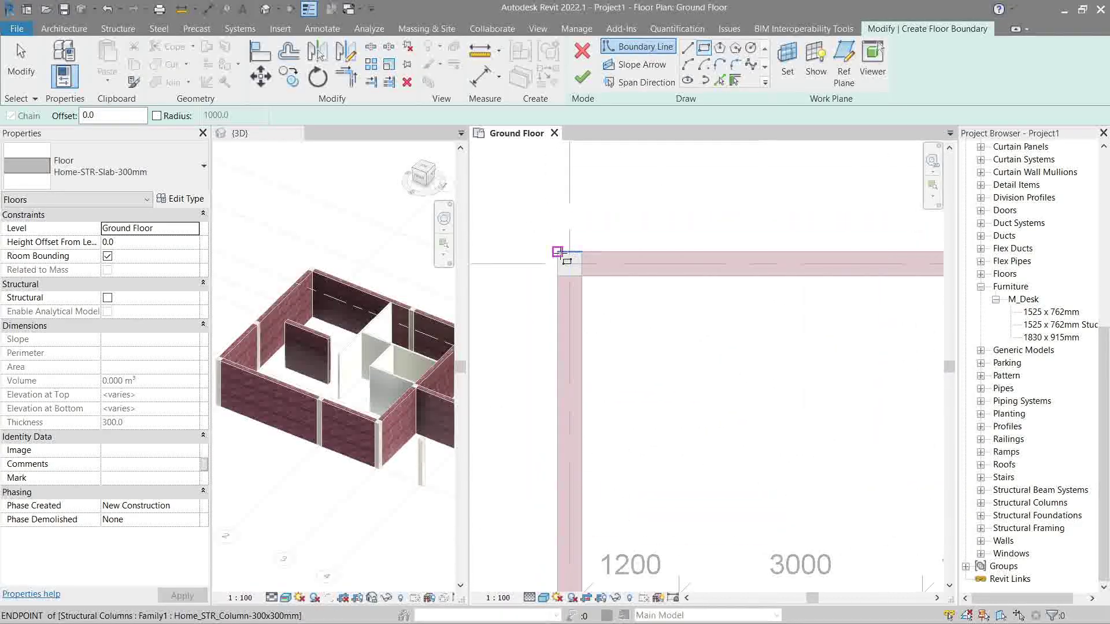
left_click(557, 253)
scroll(674, 324, "down", 5)
scroll(736, 365, "up", 5)
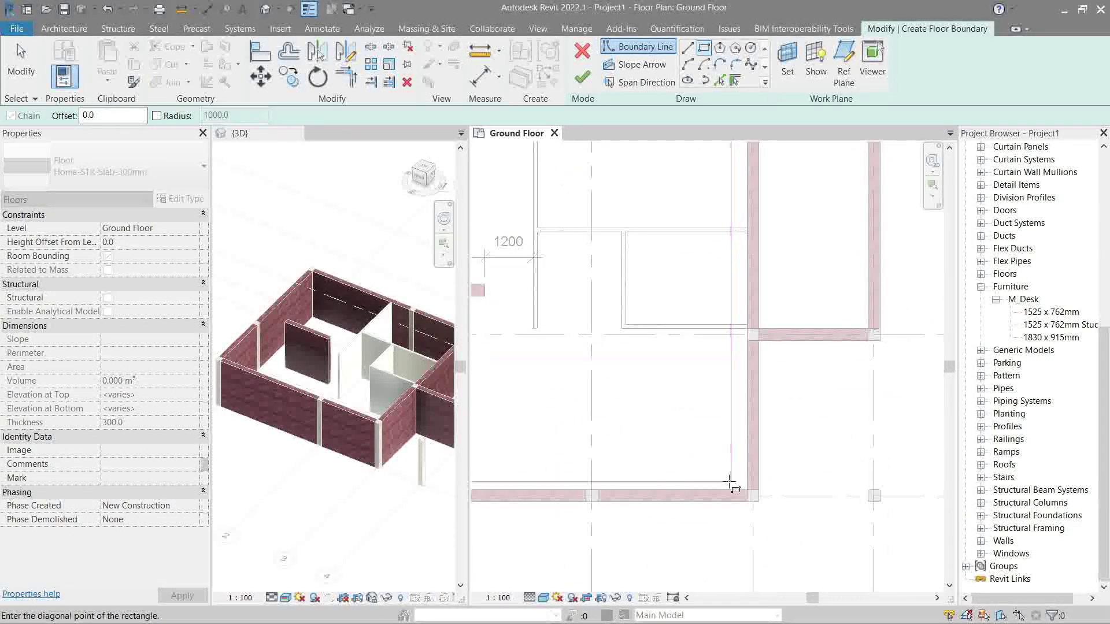
left_click(758, 502)
middle_click_drag(822, 415, 805, 489)
key("Escape")
key("Escape")
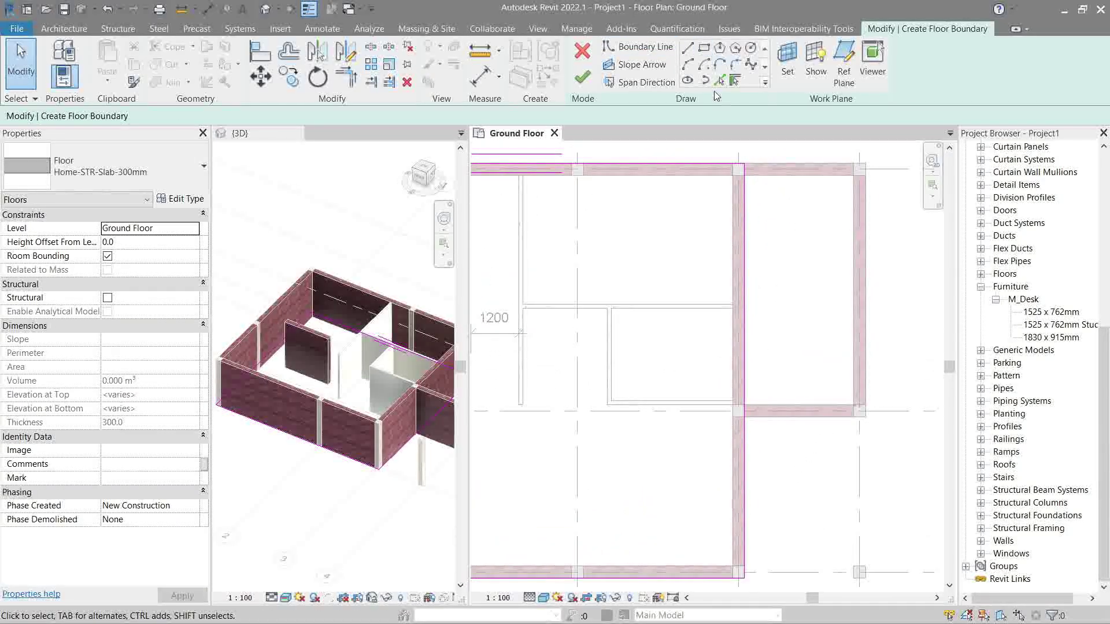
Extend the slab boundary around the outer wall faces of the bay between grids 3 and 4.
left_click(720, 81)
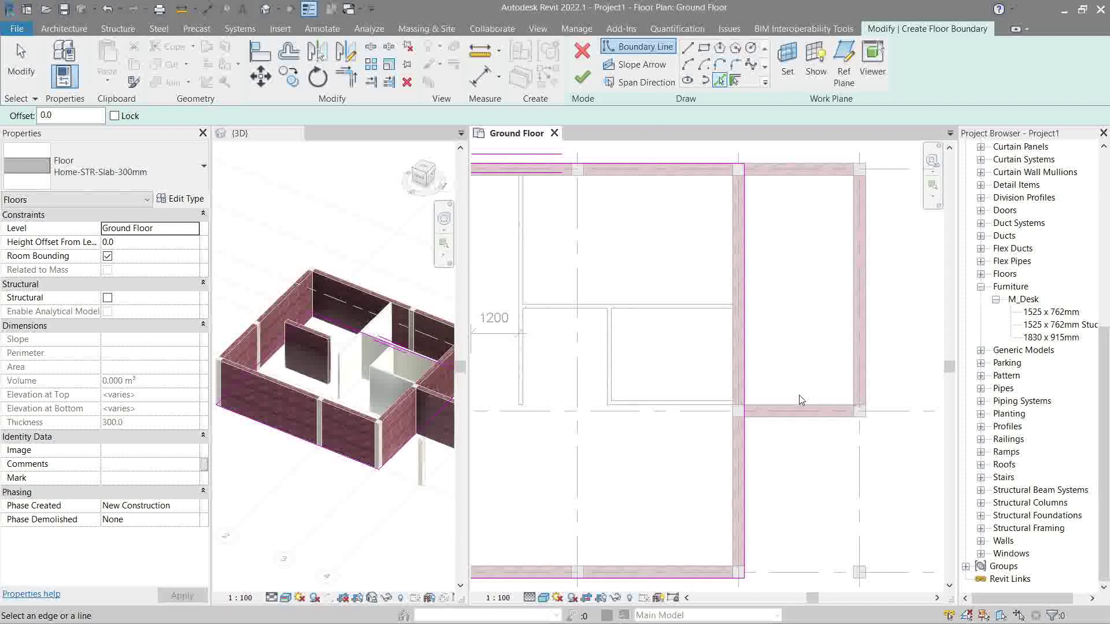
scroll(800, 428, "up", 2)
left_click(797, 412)
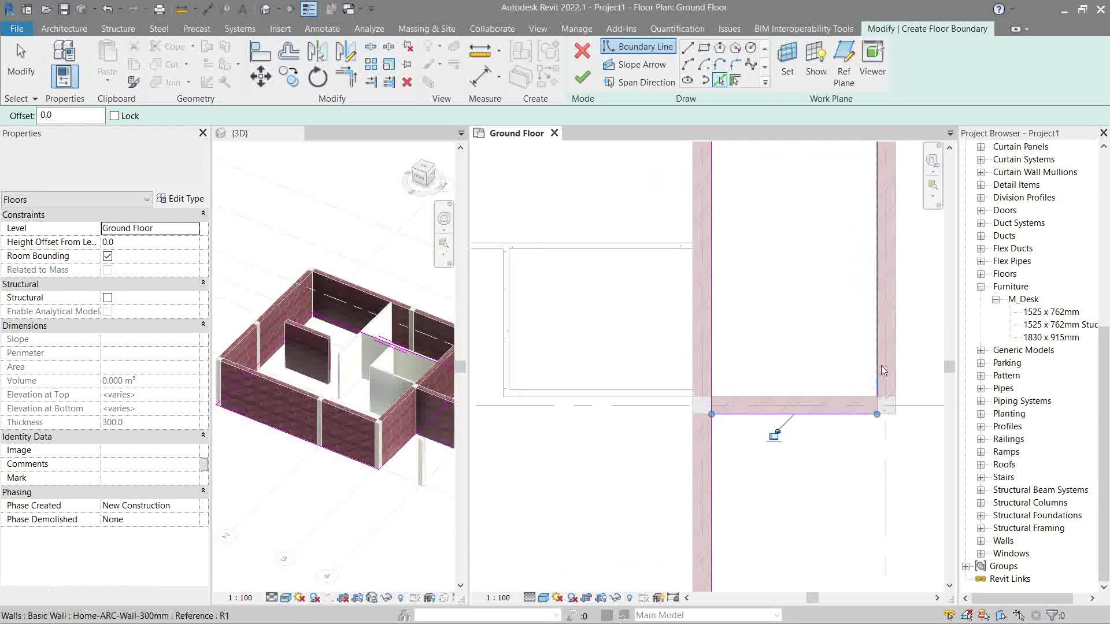
scroll(892, 355, "down", 3)
key("Escape")
key("3")
left_click(865, 292)
left_click(740, 234)
key("Escape")
key("3")
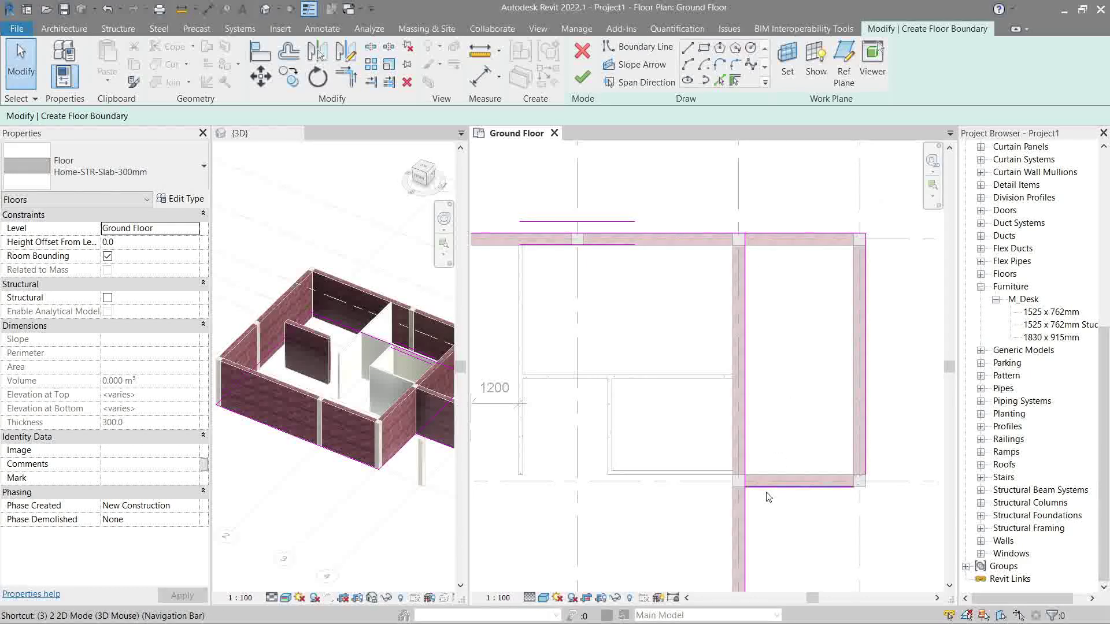
scroll(751, 504, "down", 3)
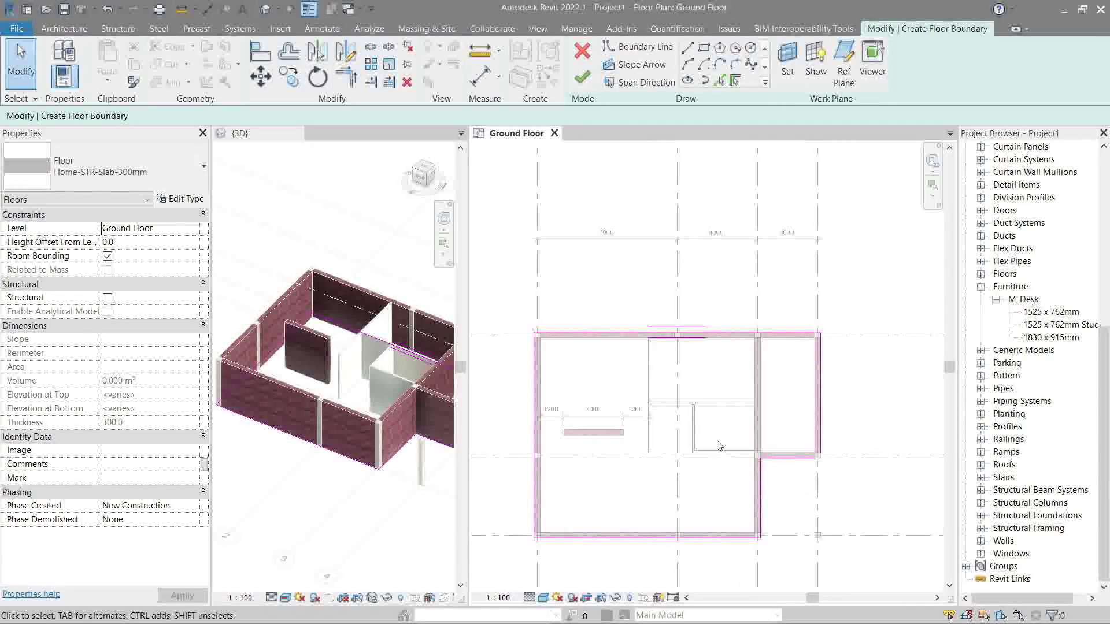
Trim the open boundary lines together at the extension's lower outer corner on grid 4 and finish the slab.
left_click(582, 78)
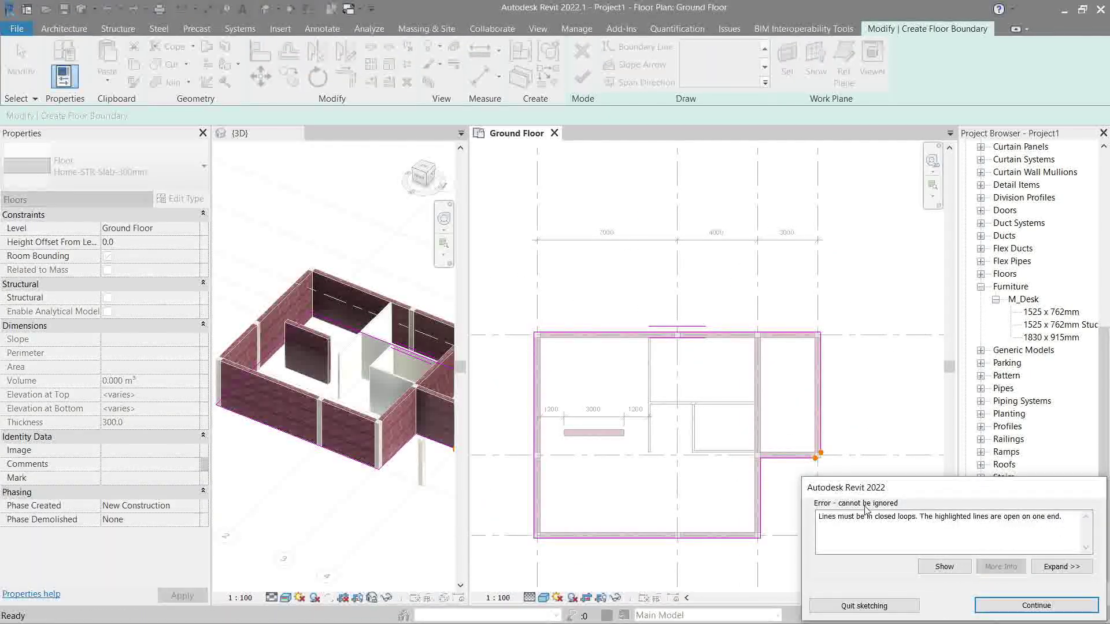
key("Return")
scroll(806, 410, "up", 5)
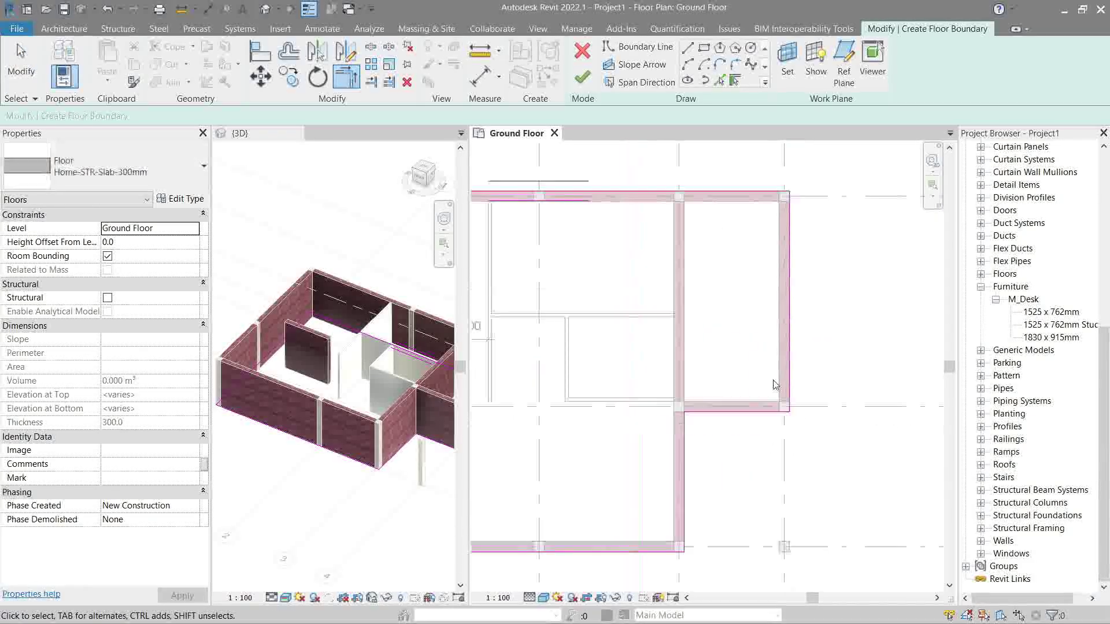
left_click(583, 78)
key("Escape")
Examine the slab under the walls in the 3D view and along its lower edge in the plan.
scroll(765, 341, "down", 3)
scroll(338, 378, "up", 3)
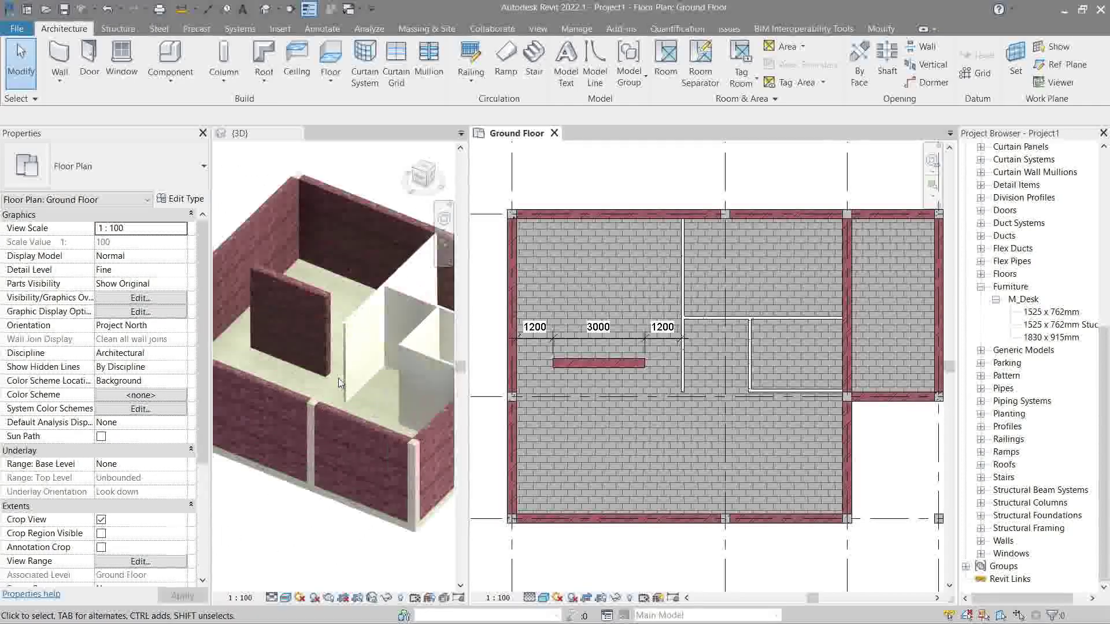
scroll(338, 378, "down", 5)
scroll(323, 397, "up", 5)
middle_click_drag(352, 307, 622, 298)
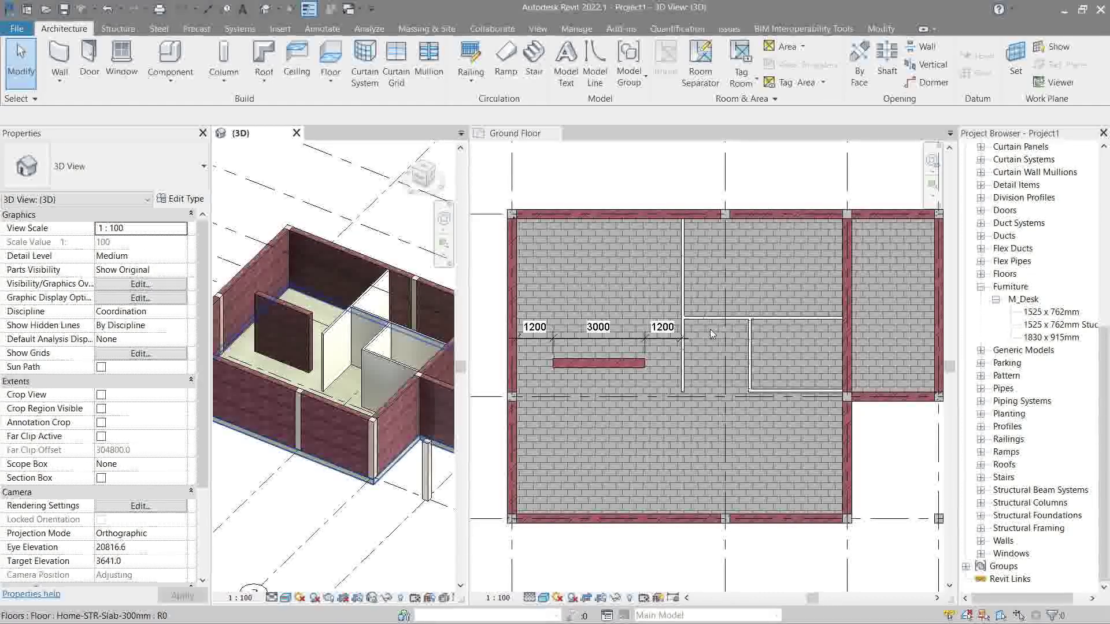
left_click(729, 514)
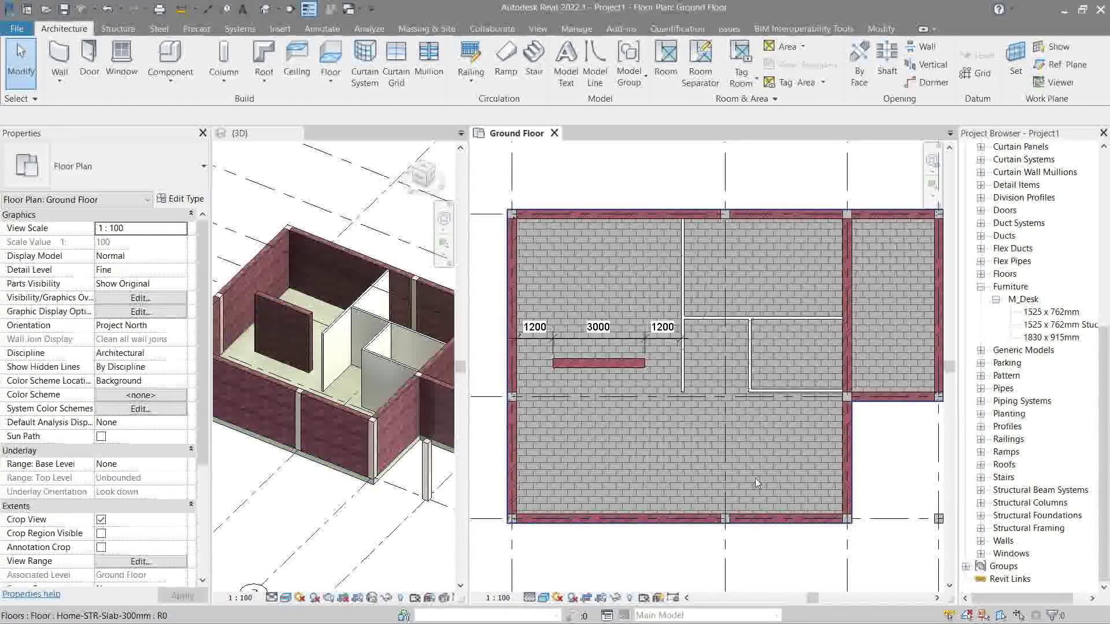
middle_click_drag(755, 478, 774, 444)
scroll(775, 445, "up", 4)
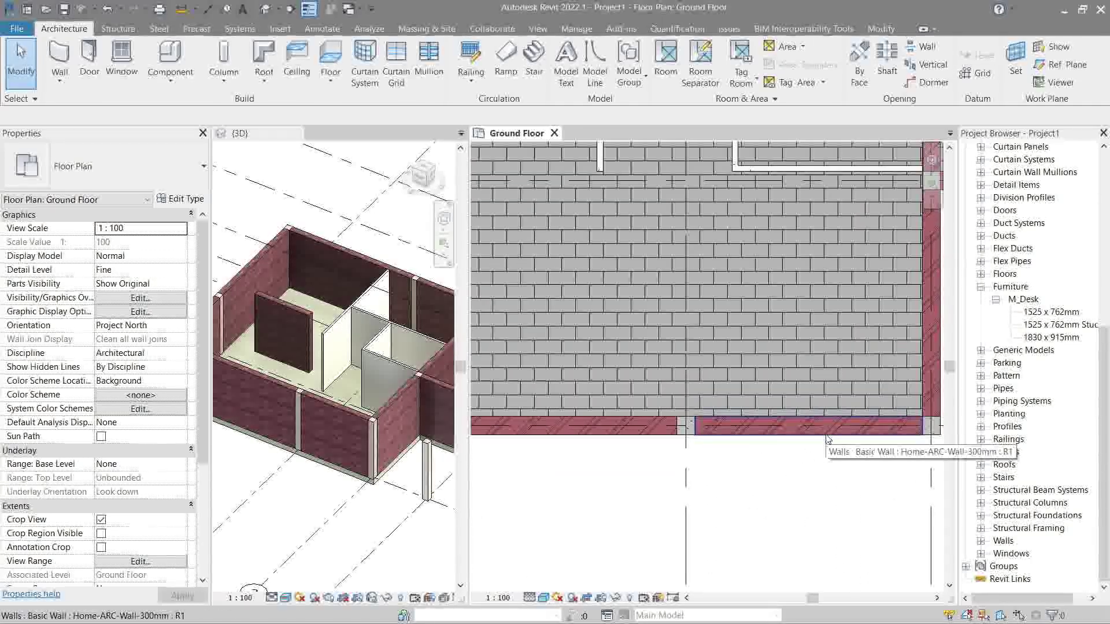
Open the slab's boundary for editing and place an aligned dimension between grids 2 and 3 below the lower exterior wall.
left_click(772, 293)
double_click(773, 293)
middle_click_drag(788, 401, 701, 376)
scroll(701, 375, "down", 3)
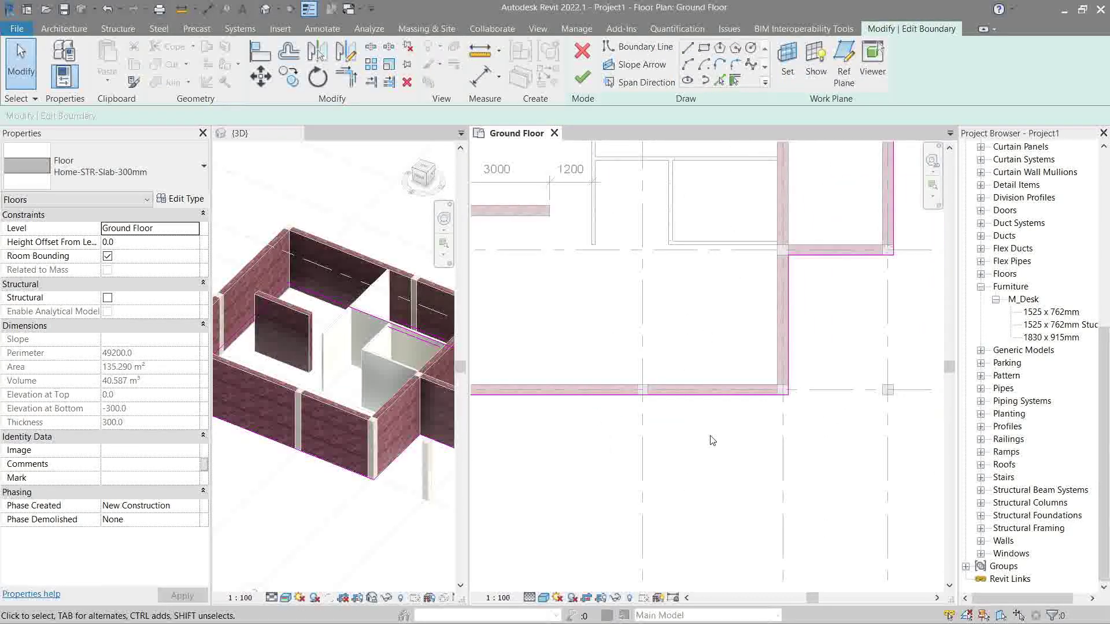
scroll(680, 382, "up", 2)
key("d")
key("i")
left_click(609, 397)
left_click(825, 442)
left_click(719, 469)
key("Escape")
key("Escape")
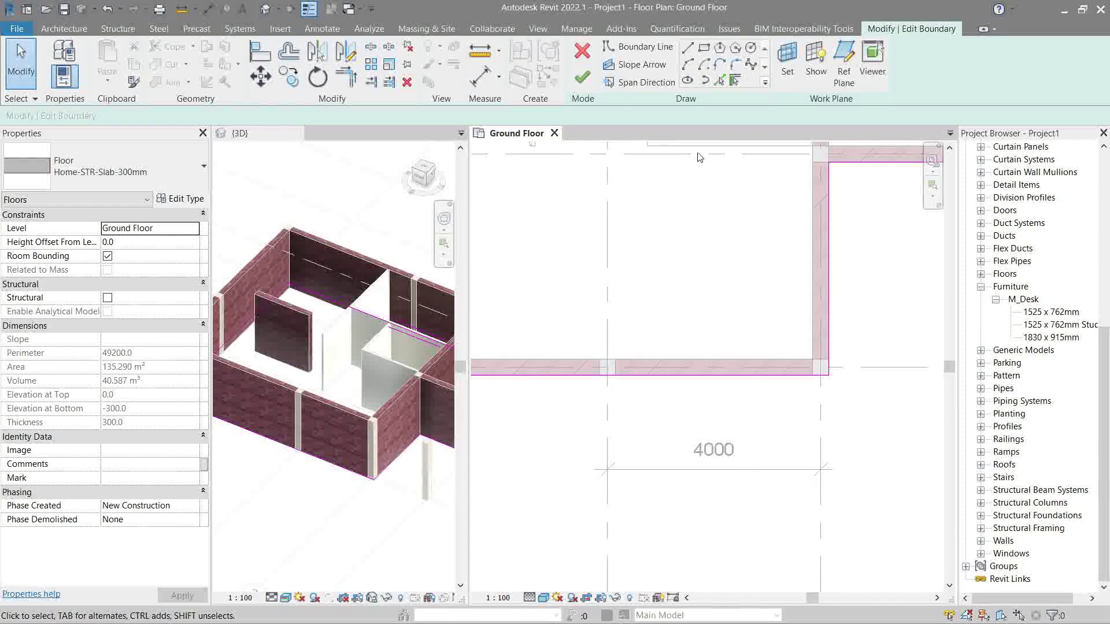
left_click(751, 48)
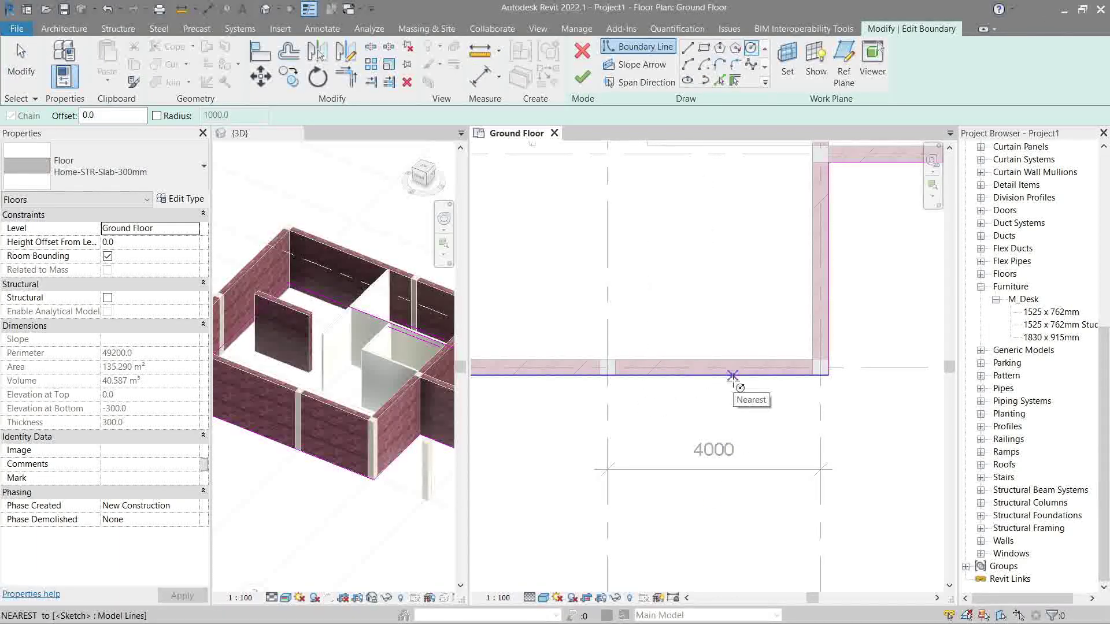
key("Escape")
key("Escape")
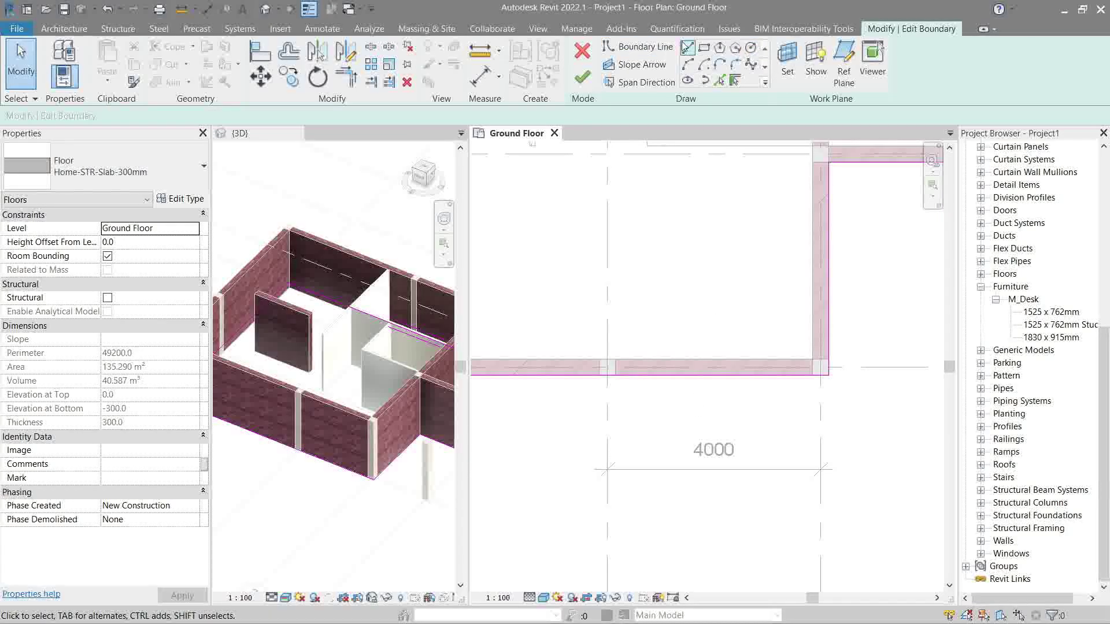
Sketch a vertical guide line about 4100 mm long across the lower exterior wall between grids 2 and 3 and dimension it to grid 3.
left_click(687, 49)
left_click(709, 292)
left_click(709, 509)
key("d")
key("i")
left_click(710, 417)
left_click(822, 426)
left_click(726, 423)
key("Escape")
key("Escape")
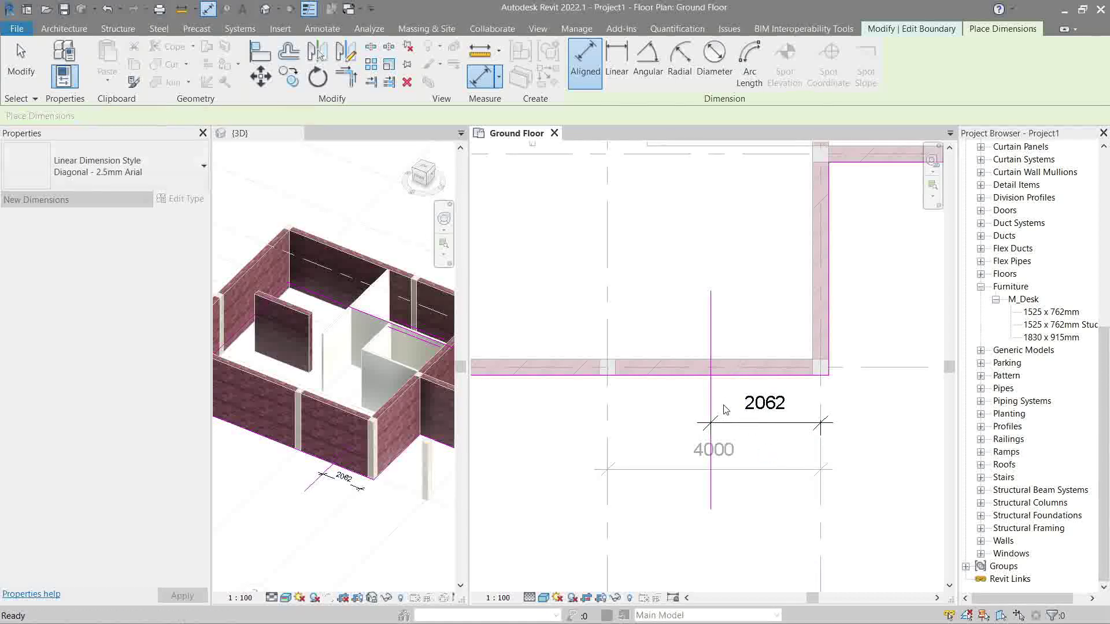
Set the vertical guide line's distance from grid 3 to 2000 mm.
left_click(710, 408)
left_click(768, 411)
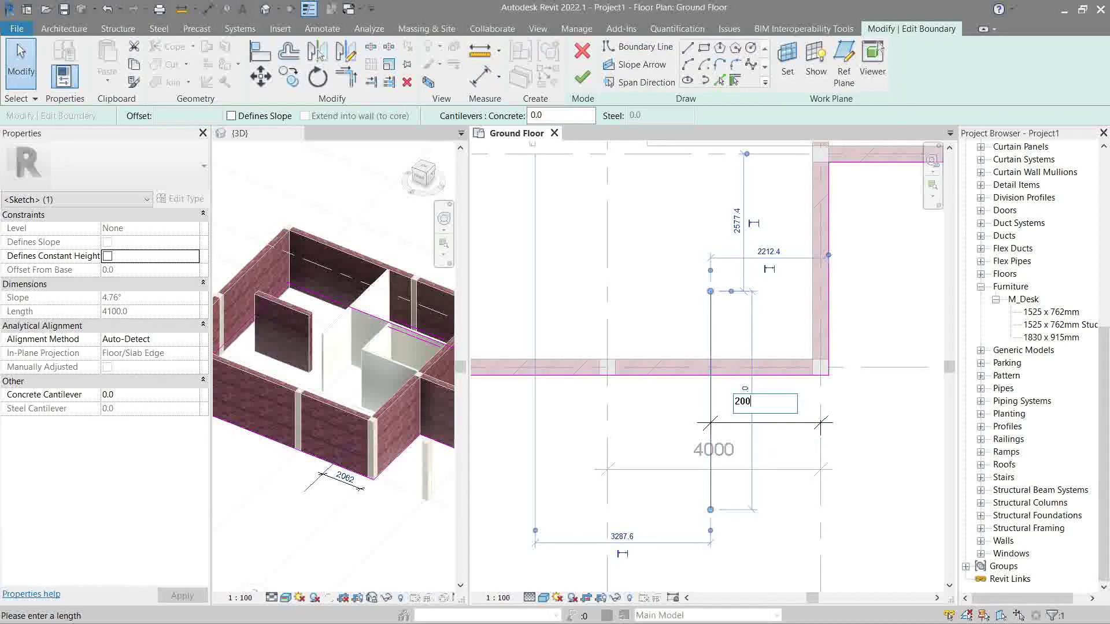
key("Return")
key("Escape")
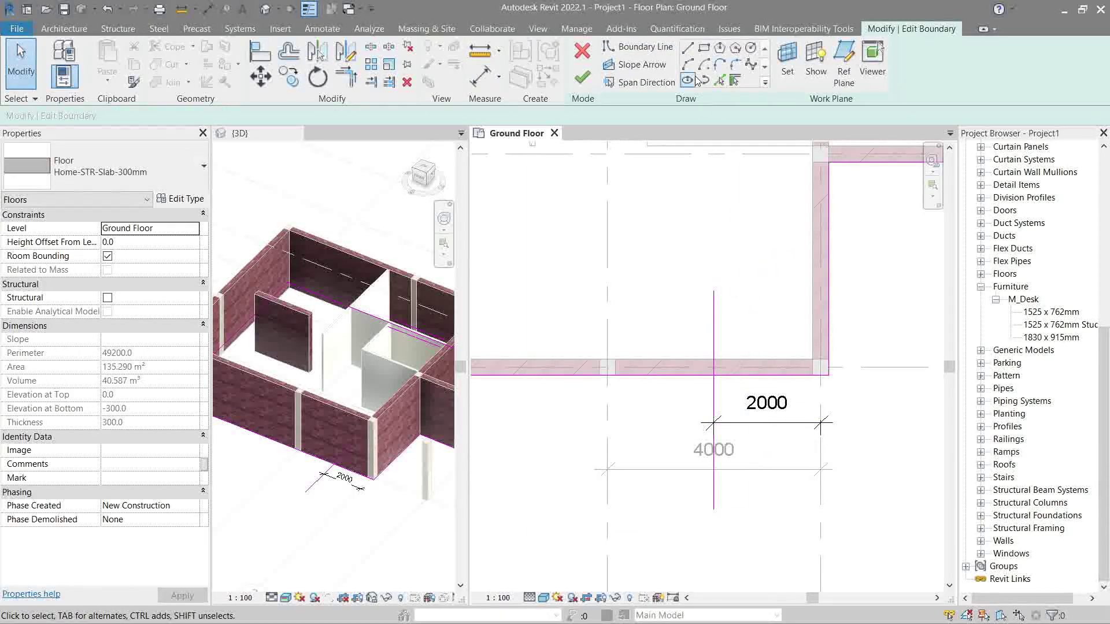
Draw an outward-bulging arc on the lower wall's outer face, spanning from grid 2 to grid 3.
left_click(689, 67)
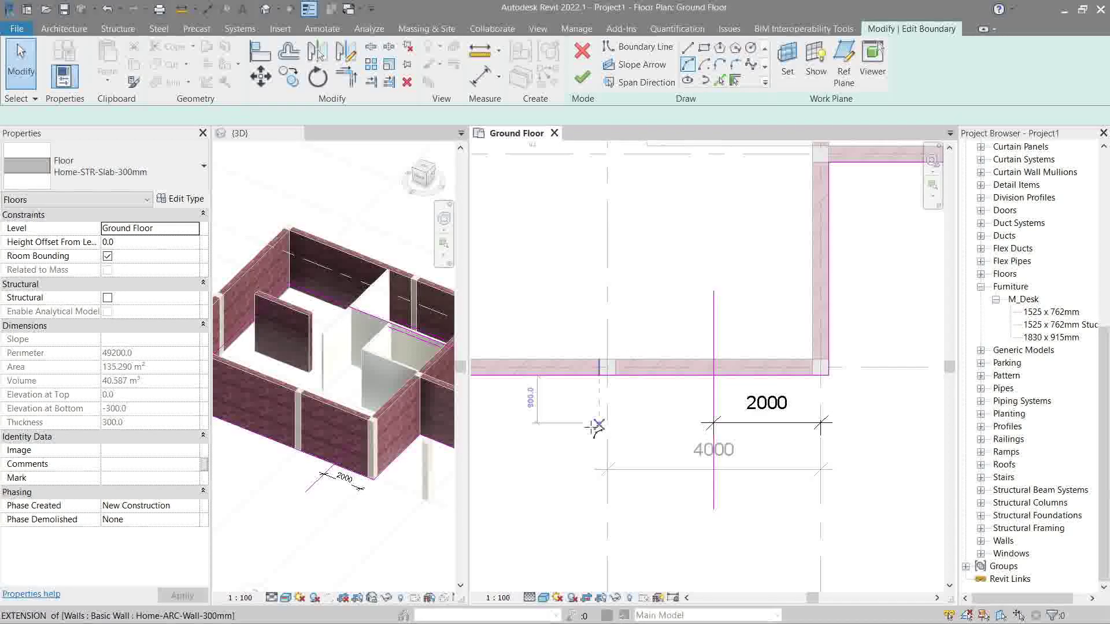
left_click(615, 376)
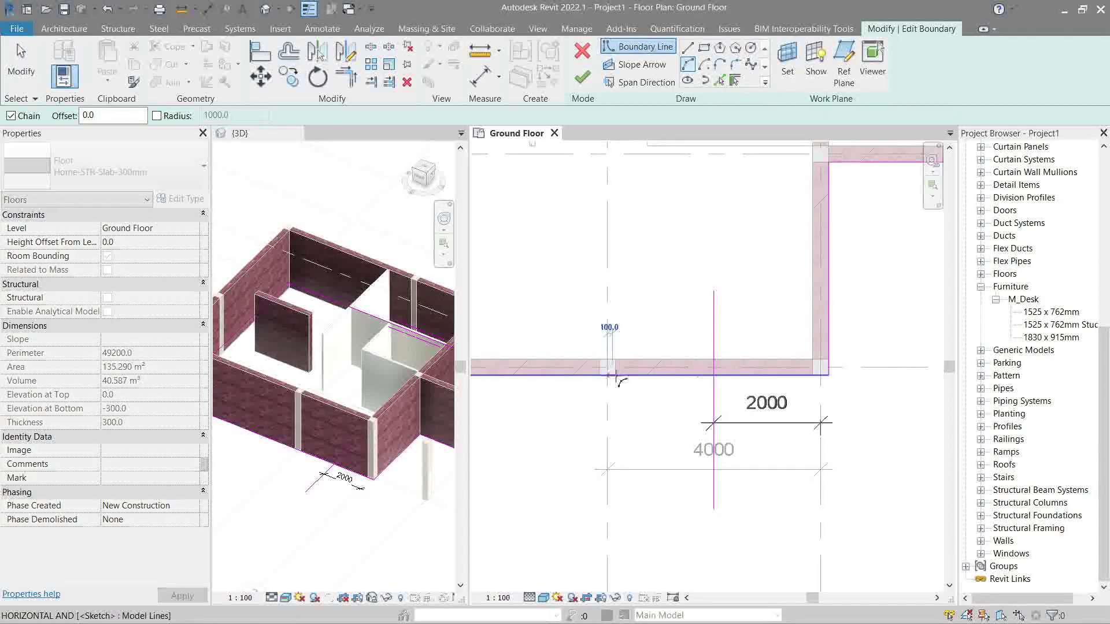
left_click(821, 375)
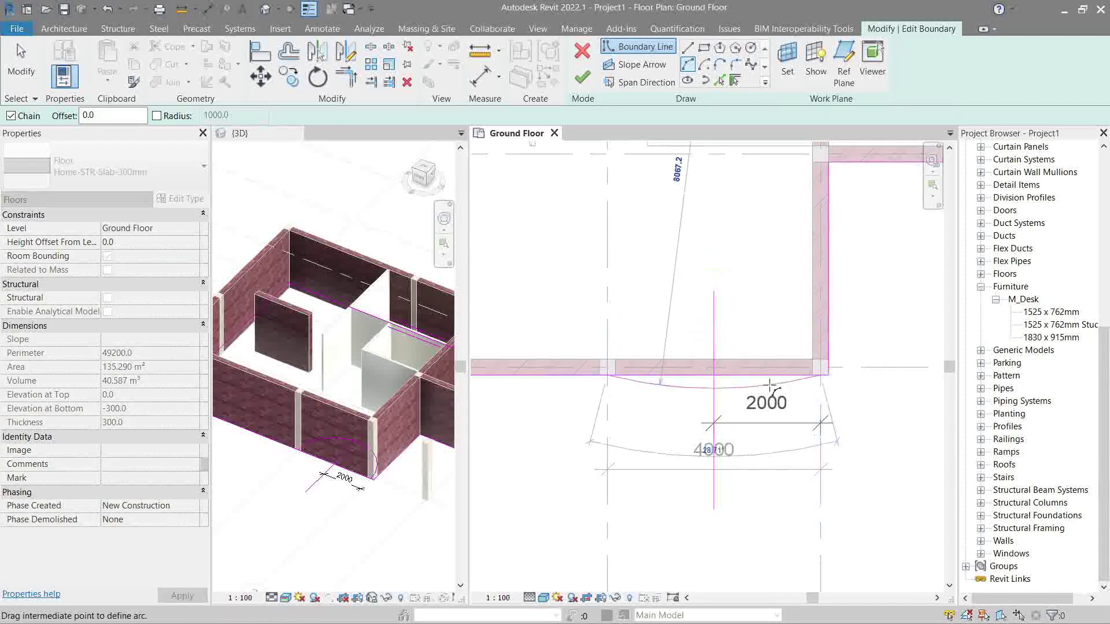
left_click(728, 463)
key("Escape")
key("Escape")
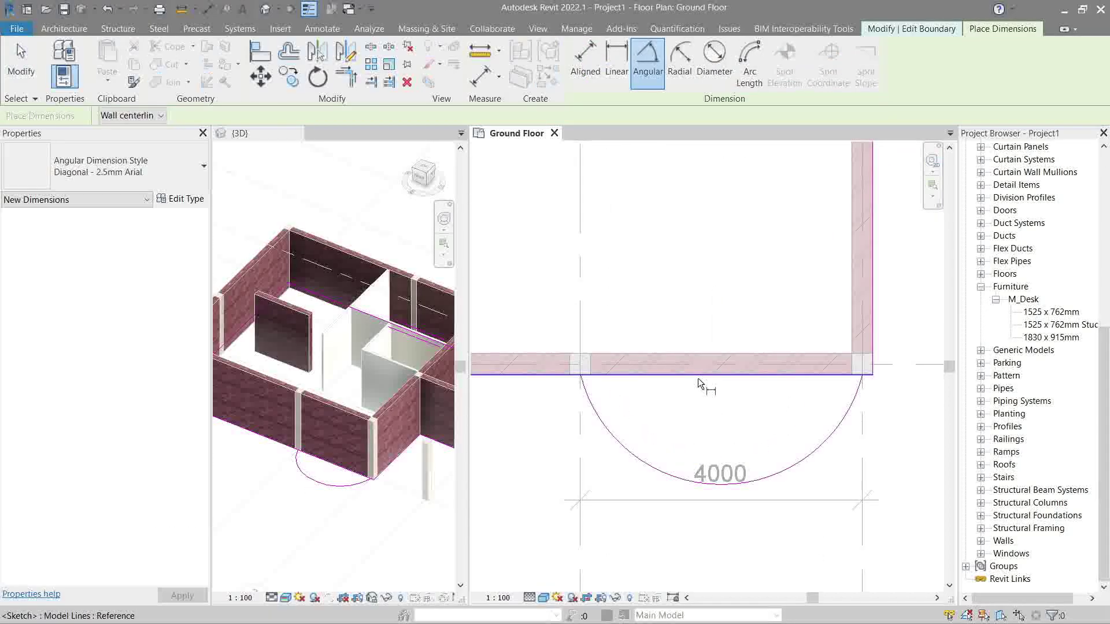
key("Escape")
key("d")
key("l")
key("Escape")
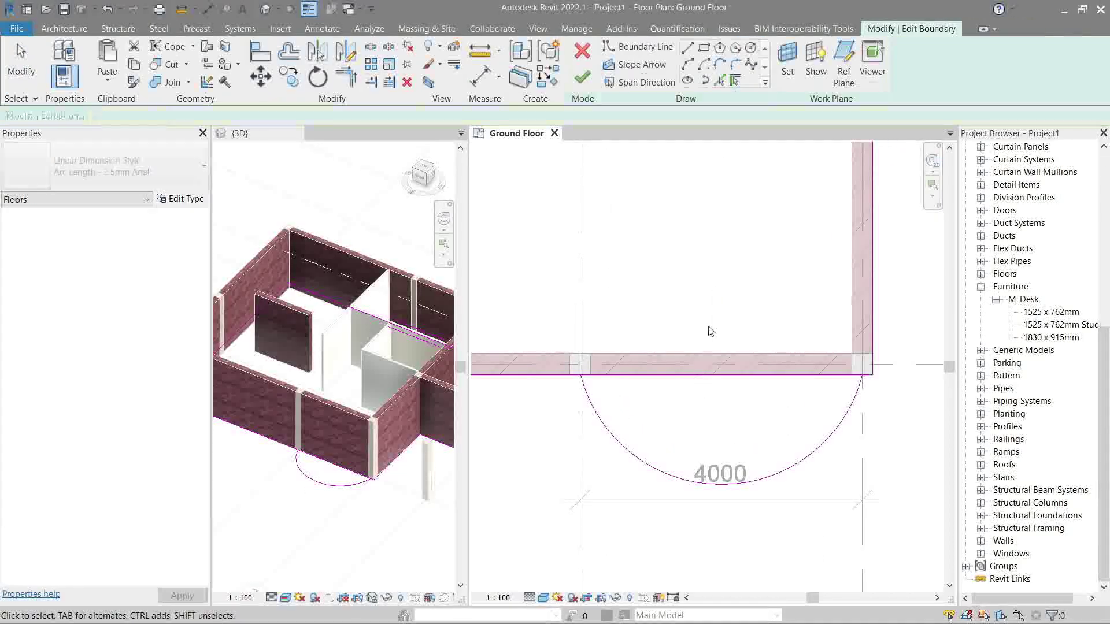
left_click(710, 300)
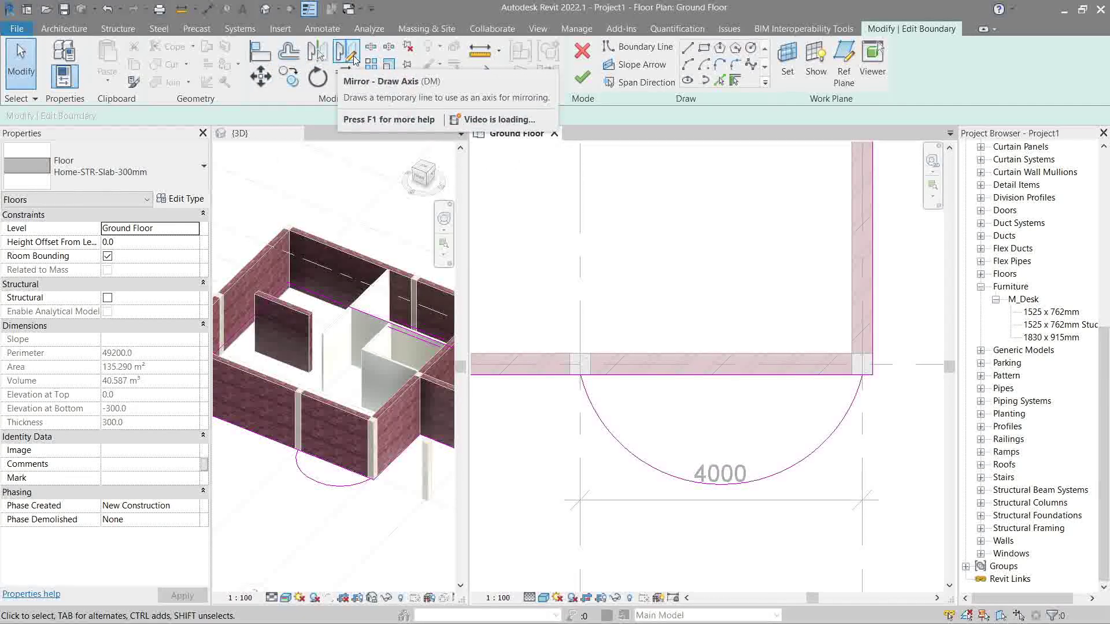
Split the lower boundary line between grids 2 and 3, trim it to the arc's ends and finish the slab.
key("s")
key("l")
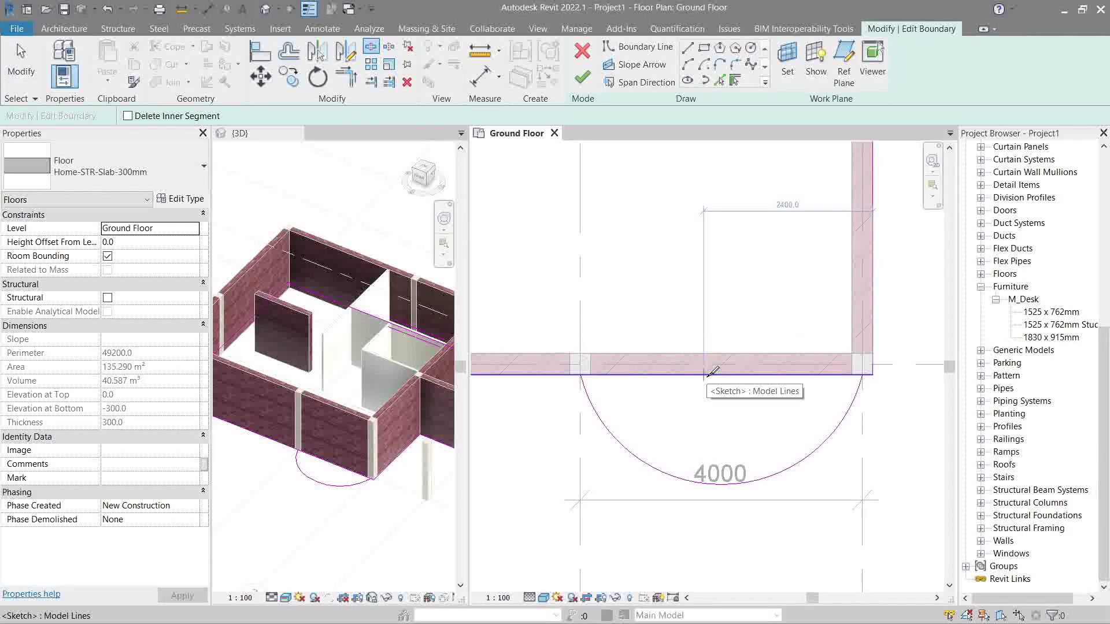
left_click(711, 373)
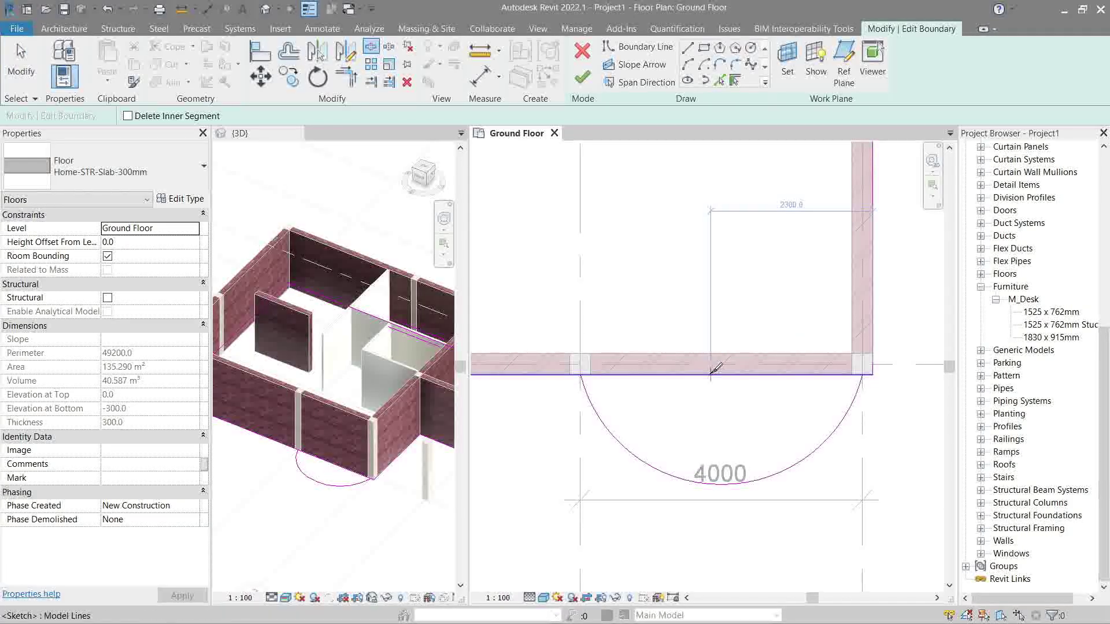
key("Escape")
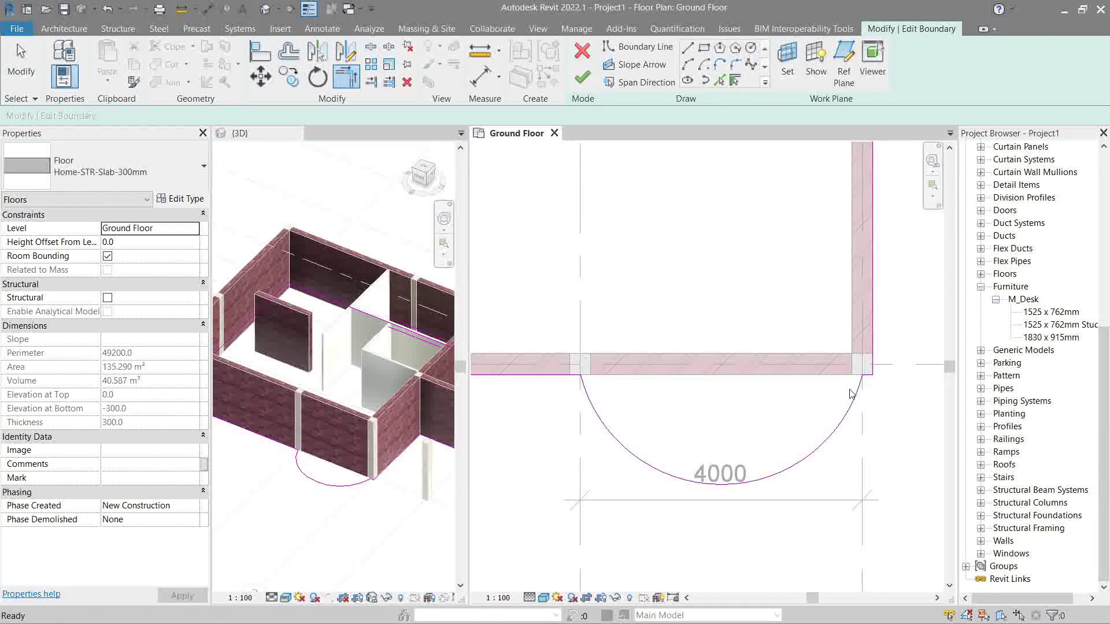
left_click(582, 75)
Examine the slab's rounded extension and the house interior from several angles in the 3D view.
left_click(310, 477)
middle_click_drag(310, 473, 436, 388, "shift")
scroll(312, 466, "up", 2)
middle_click_drag(247, 414, 455, 424, "shift")
middle_click_drag(287, 384, 388, 401, "shift")
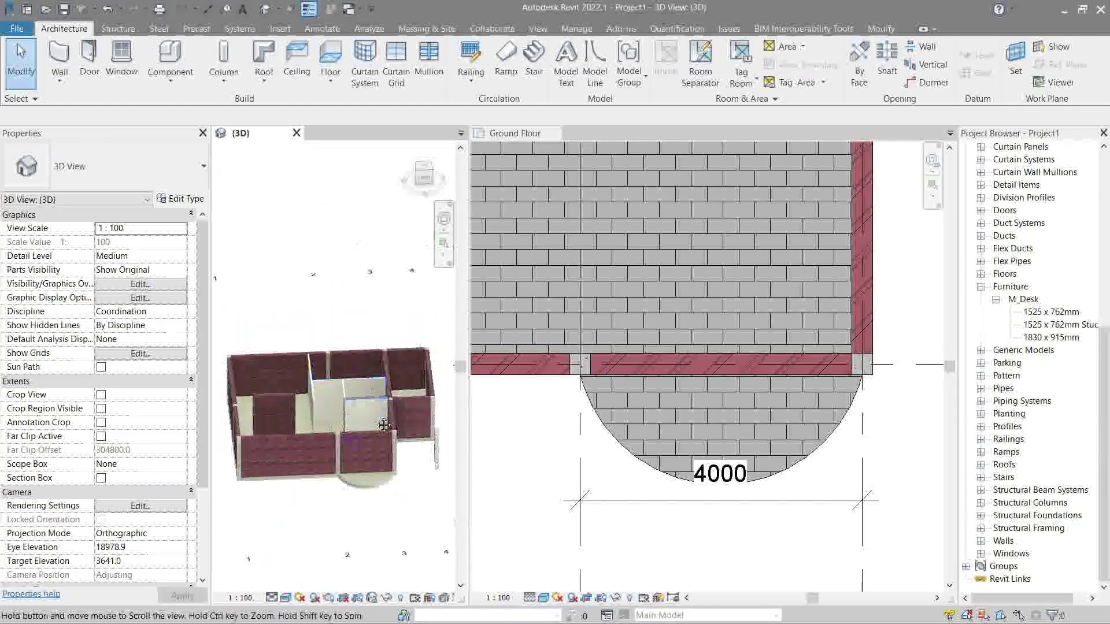
scroll(337, 384, "up", 10)
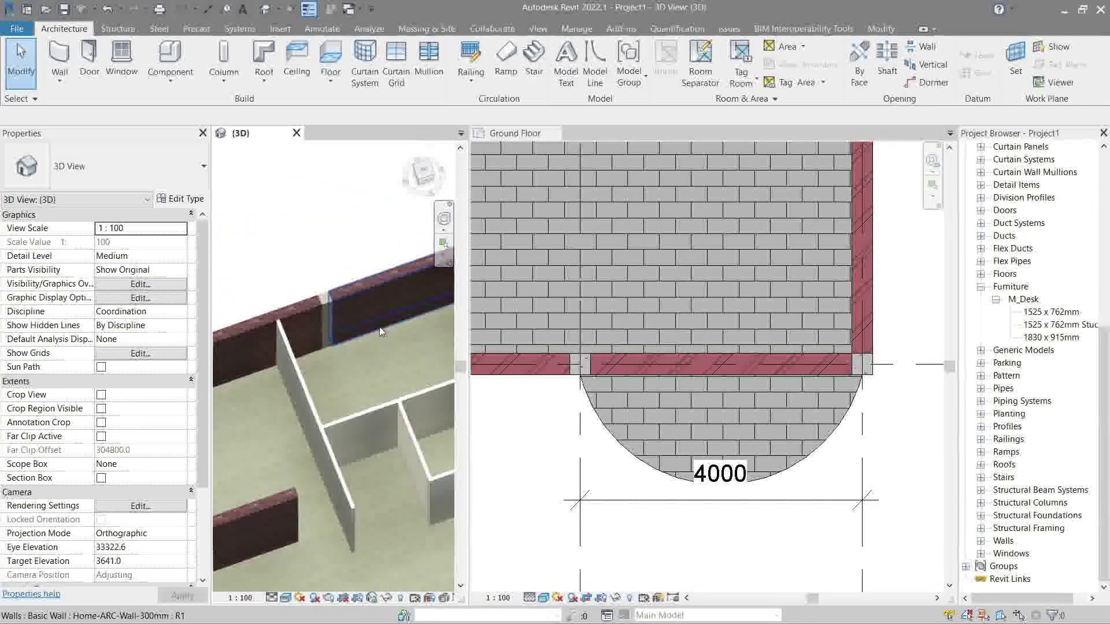
middle_click_drag(358, 375, 341, 359, "shift")
scroll(340, 359, "down", 3)
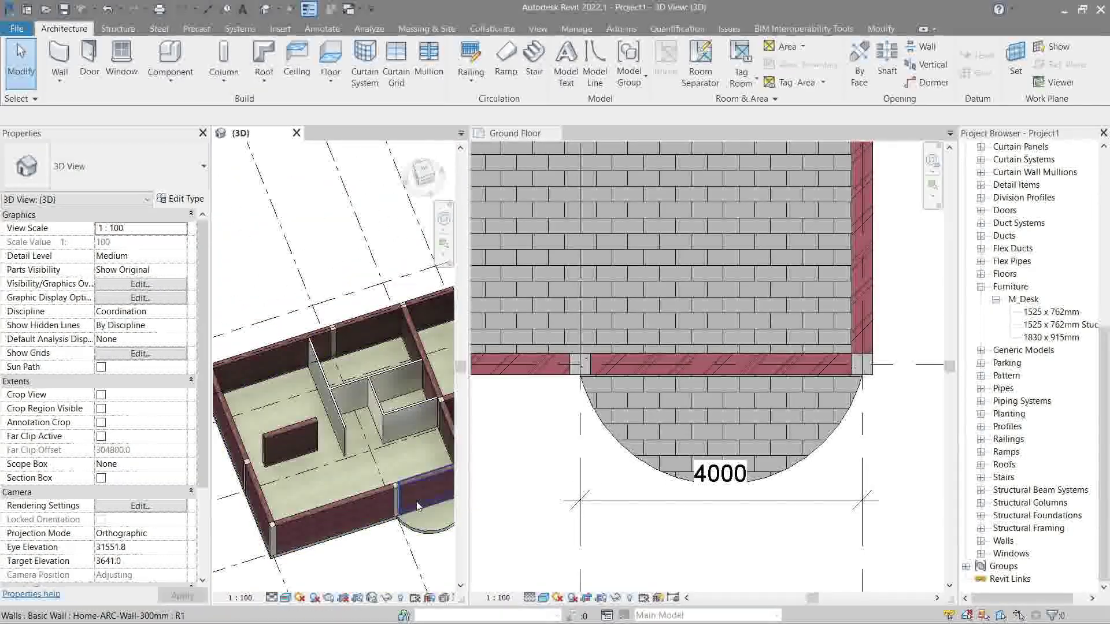
Open the slab's boundary for editing again in the ground floor plan.
double_click(604, 439)
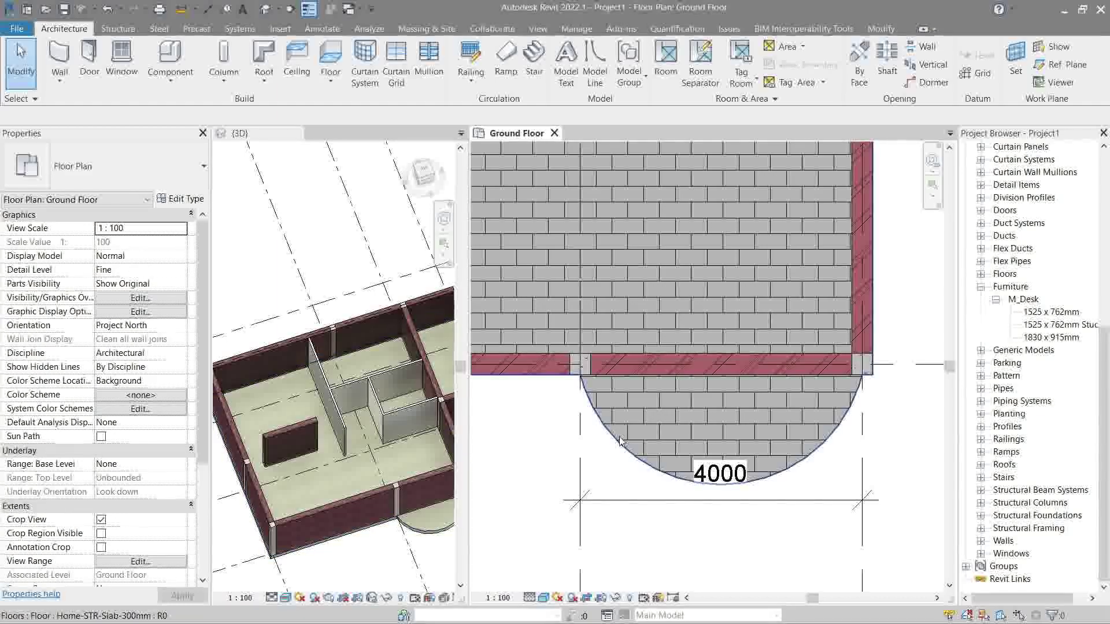
scroll(682, 425, "down", 3)
scroll(717, 388, "up", 2)
scroll(717, 387, "up", 2)
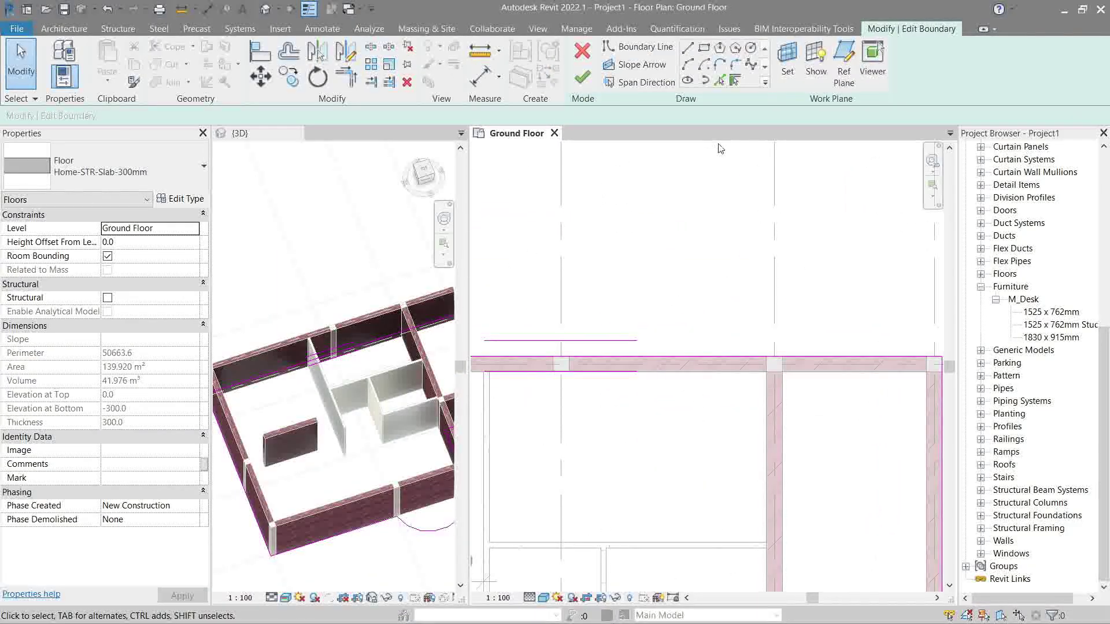
key("d")
key("i")
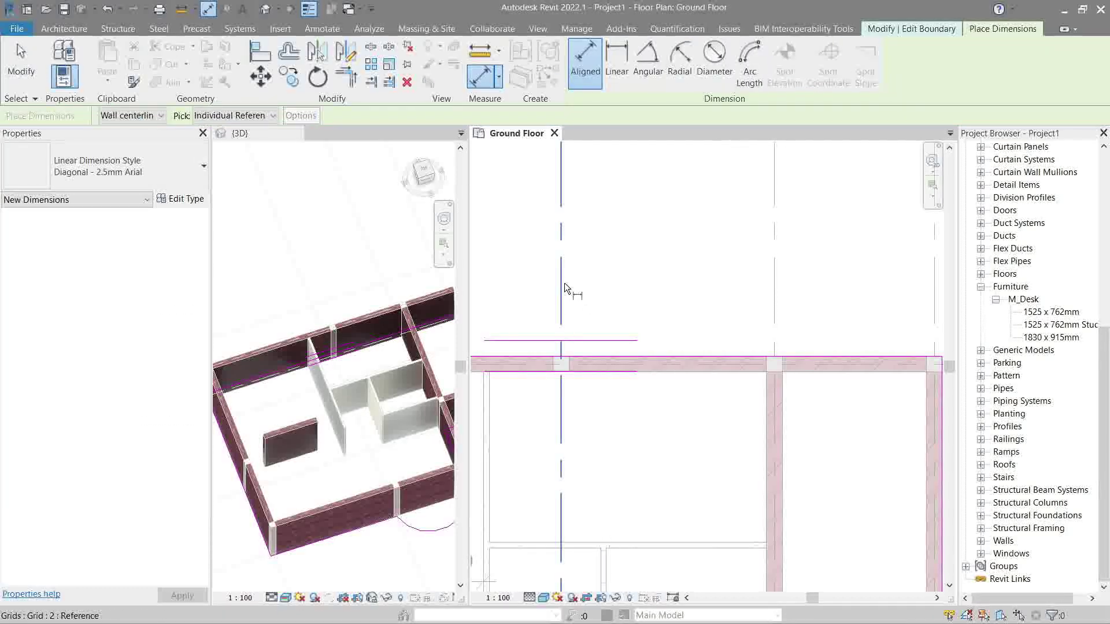
left_click(563, 282)
key("Escape")
key("Escape")
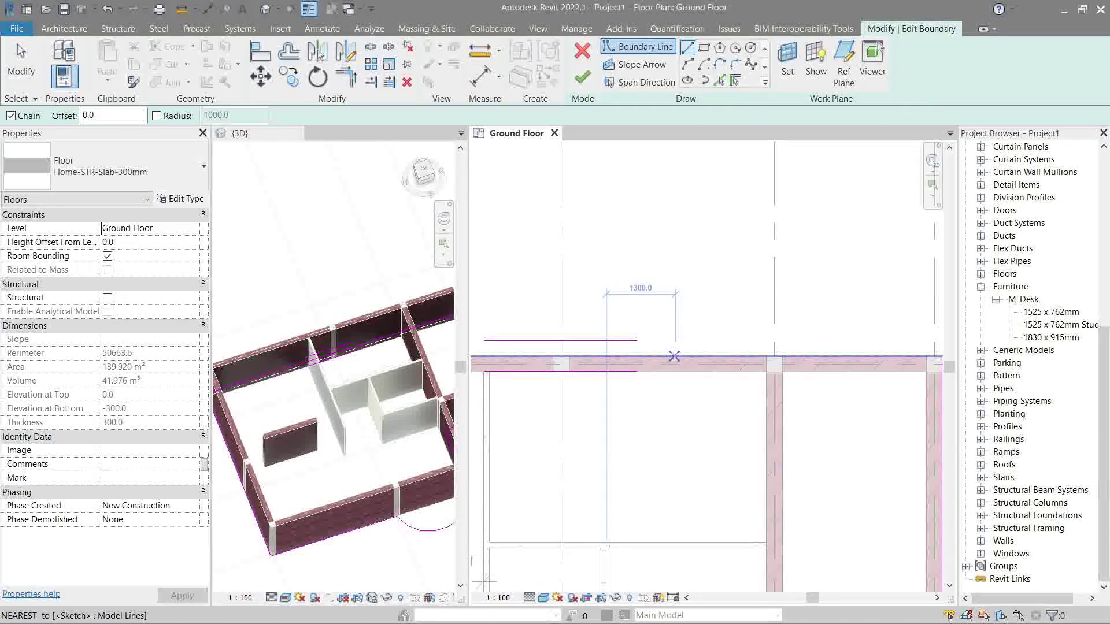
Sketch a vertical guide line about 4400 mm long across the upper exterior wall between grids 2 and 3 and dimension it to grid 3.
left_click(677, 223)
left_click(674, 456)
key("d")
key("i")
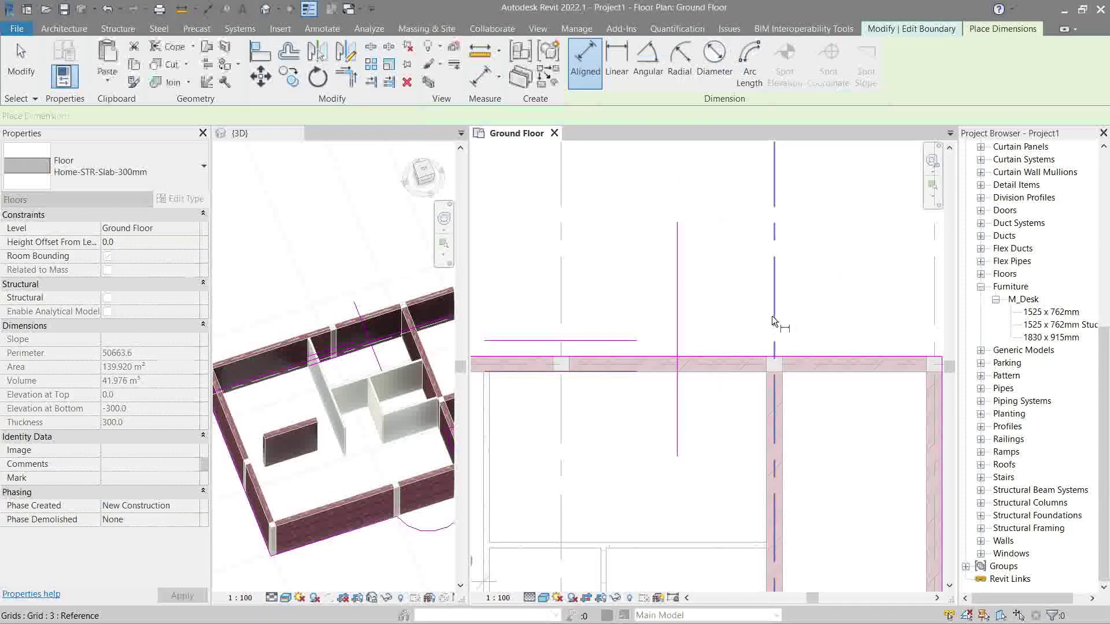
left_click(772, 316)
left_click(678, 302)
left_click(721, 275)
key("Escape")
key("Escape")
Set the upper guide line's distance from grid 3 to 2000 mm and delete that dimension.
left_click(679, 310)
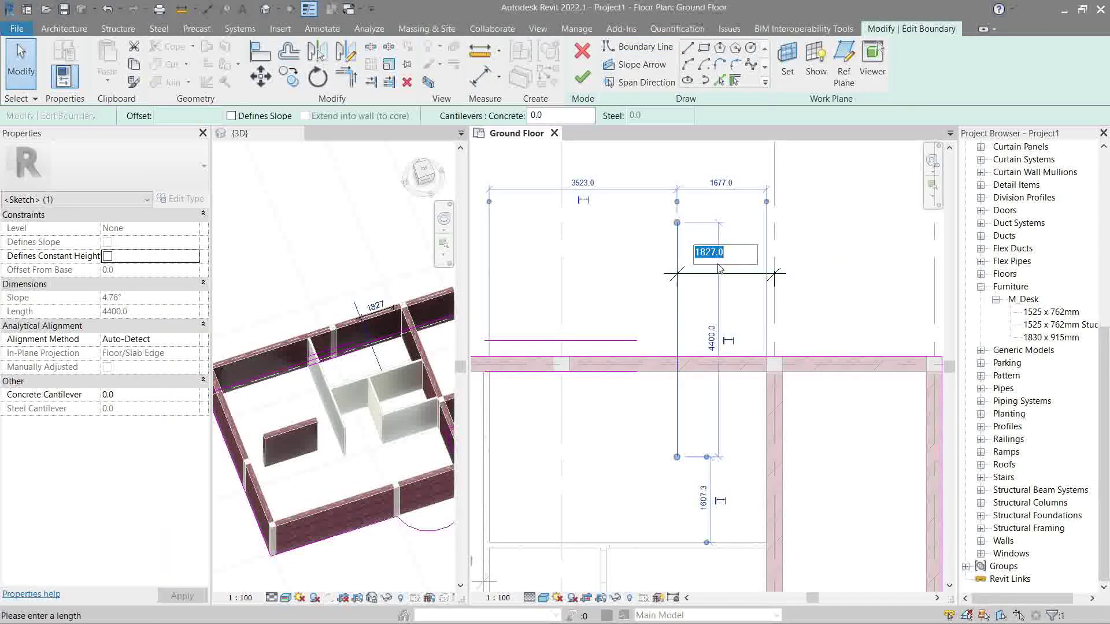
type("2000")
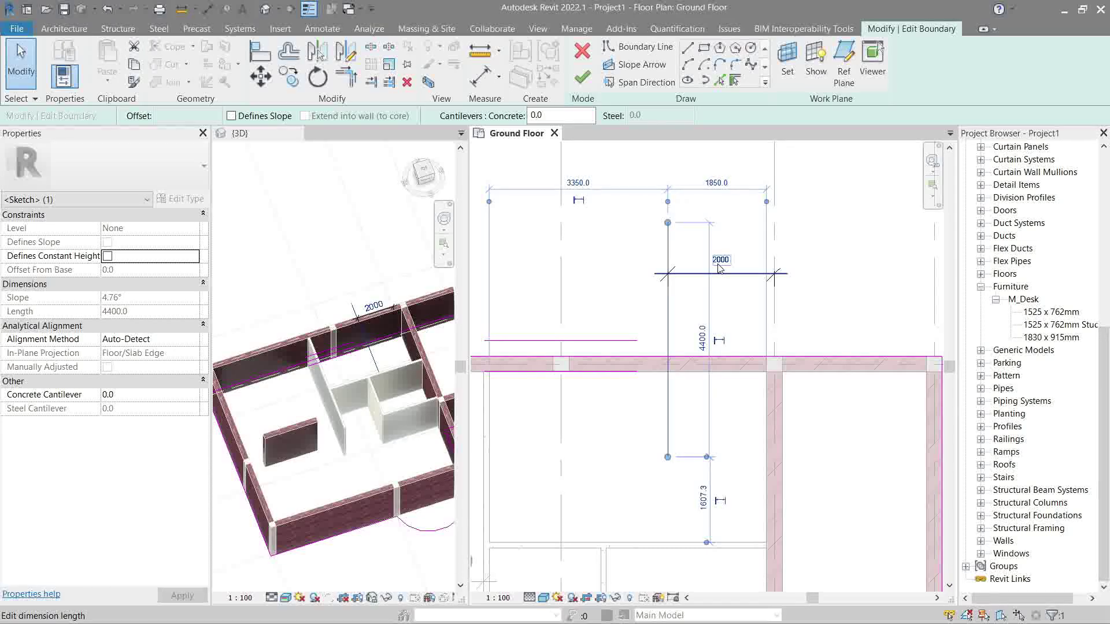
key("Return")
left_click(696, 263)
key("Delete")
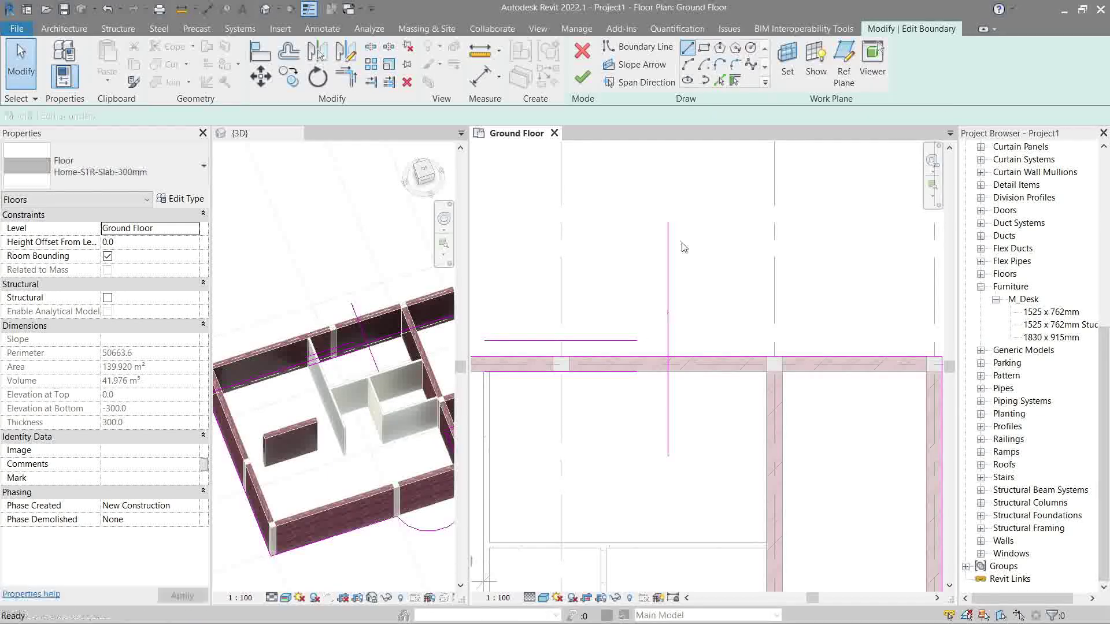
Sketch a horizontal boundary line 1000 mm long from the guide line toward grid 3, above the upper exterior wall.
left_click(667, 222)
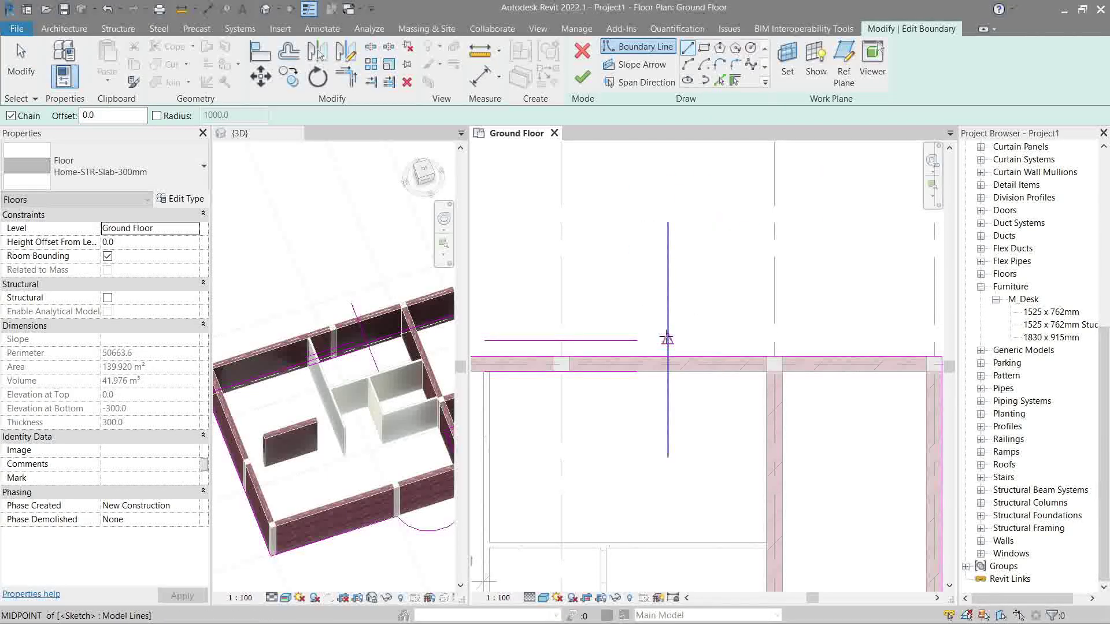
left_click(668, 302)
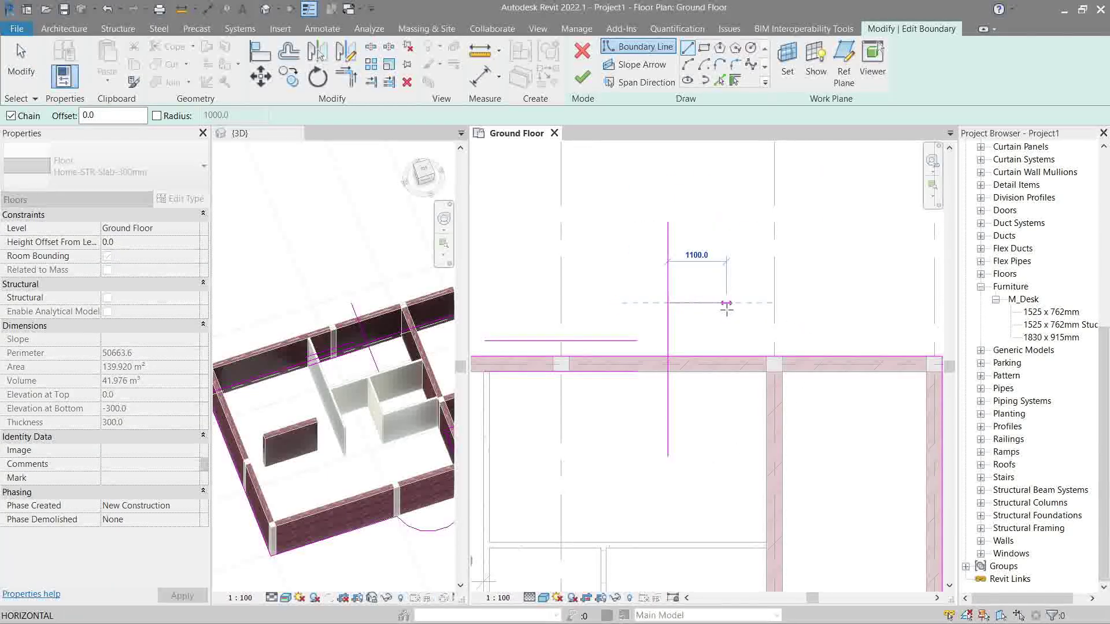
left_click(721, 303)
key("Escape")
key("Escape")
Mirror a copy of the short horizontal line across the vertical guide line.
left_click(704, 302)
key("d")
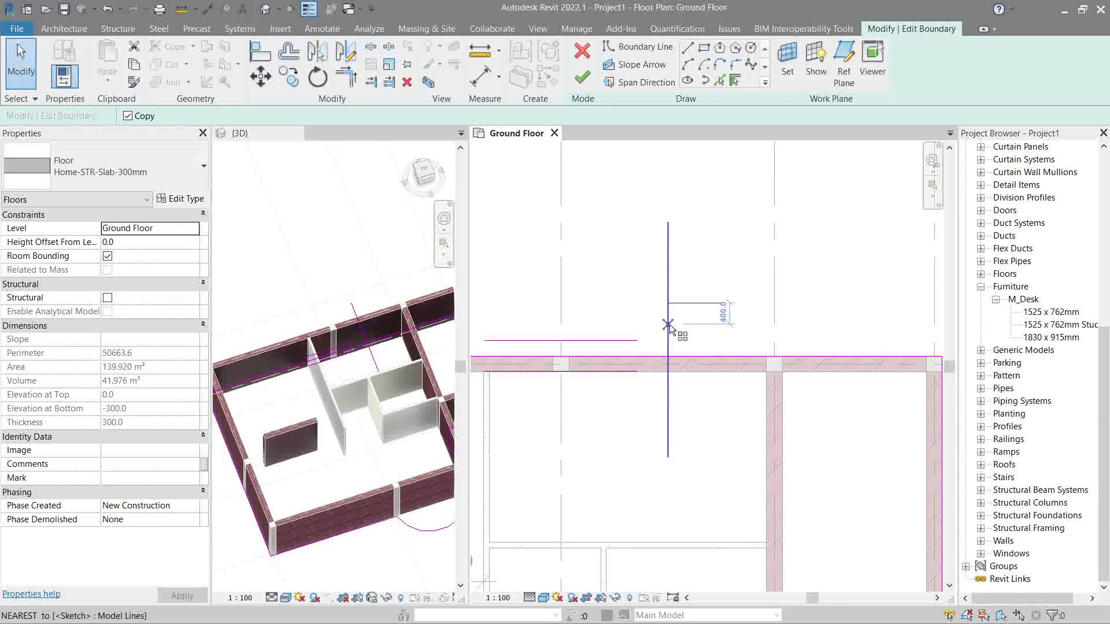
left_click(668, 325)
left_click(668, 307)
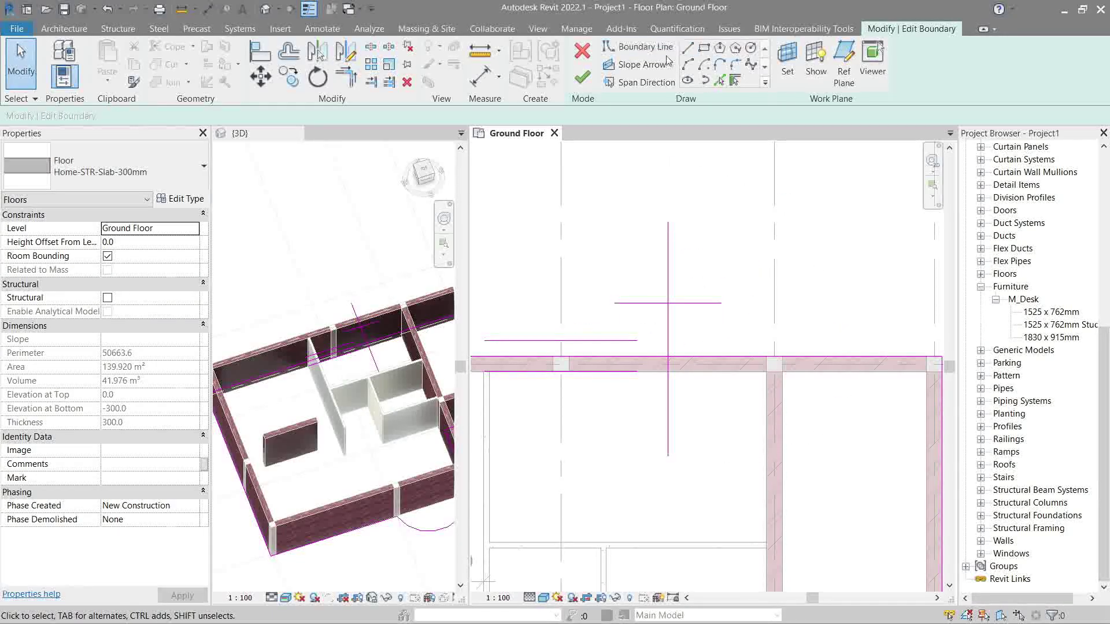
Sketch short vertical lines down from both outer ends of the horizontal lines and delete the vertical guide line.
left_click(721, 303)
left_click(721, 324)
key("Escape")
left_click(614, 303)
key("Escape")
key("Escape")
left_click(668, 281)
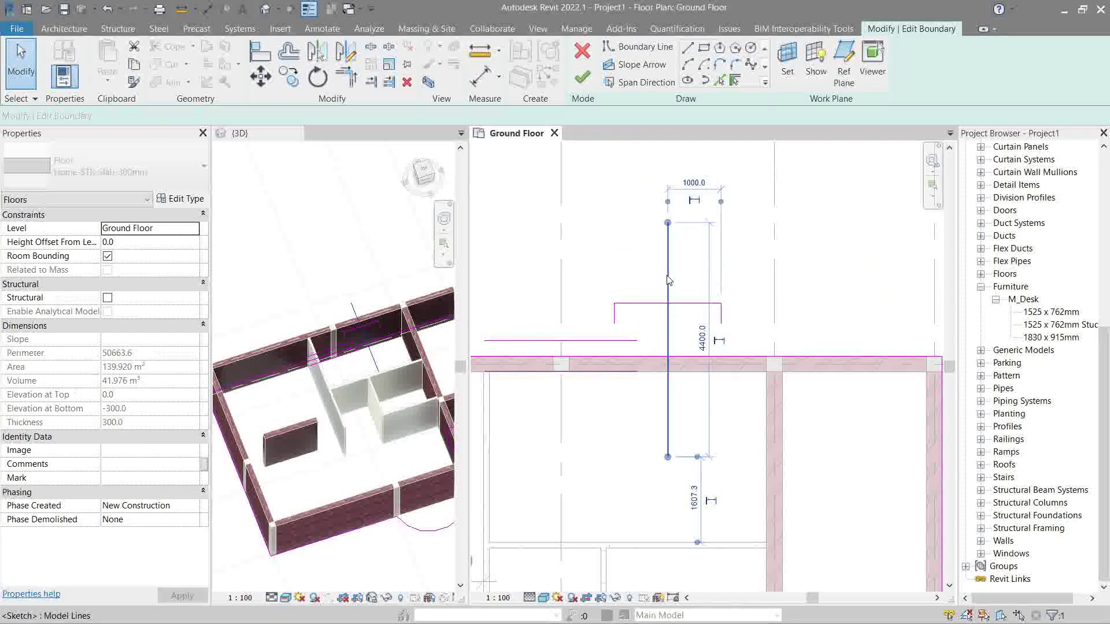
left_click(682, 272)
Split the upper boundary line between the short side lines, trim it with both of them and finish the slab.
key("s")
key("l")
left_click(665, 356)
key("t")
key("r")
left_click(737, 356)
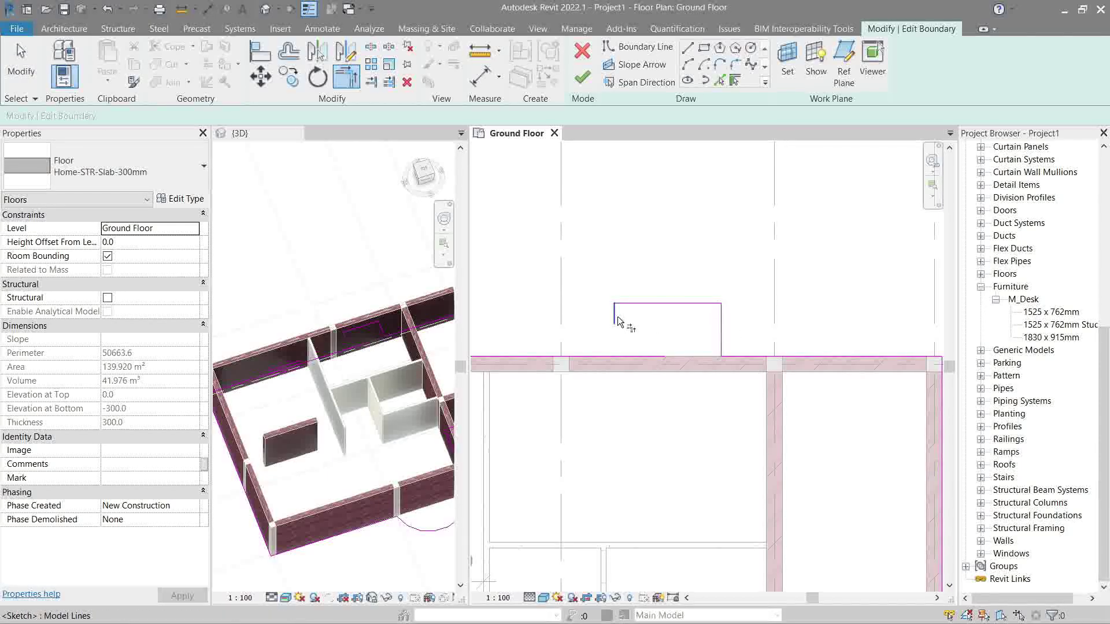
left_click(582, 76)
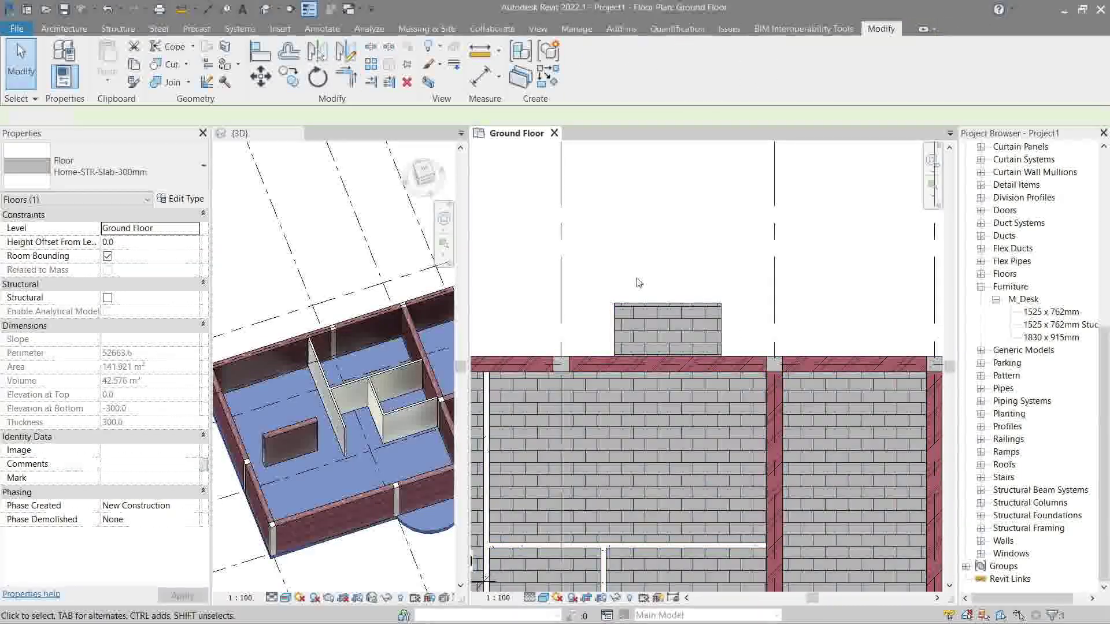
Examine the slab with its rectangular and rounded extensions in the plan and from several sides in the 3D view.
scroll(584, 355, "down", 2)
scroll(585, 355, "down", 3)
scroll(675, 351, "up", 2)
scroll(673, 347, "up", 2)
middle_click_drag(684, 363, 712, 337)
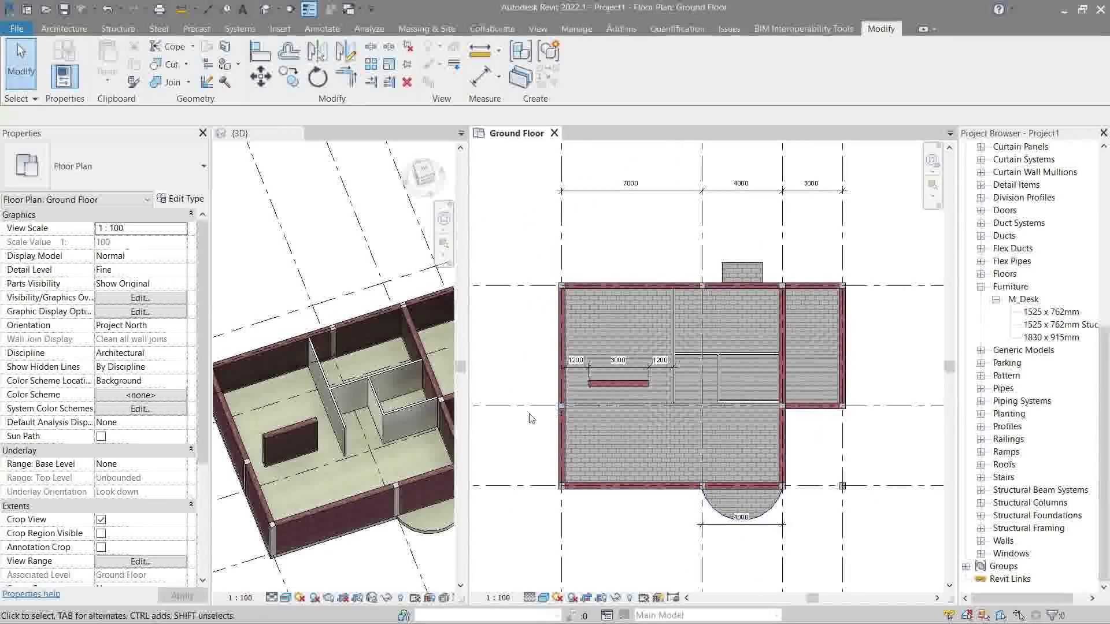
middle_click(376, 394)
scroll(360, 434, "up", 1)
middle_click_drag(359, 432, 405, 503, "shift")
scroll(405, 503, "up", 3)
scroll(329, 416, "down", 1)
middle_click_drag(310, 435, 348, 401)
middle_click_drag(381, 484, 283, 453)
scroll(361, 441, "up", 3)
scroll(305, 418, "up", 2)
middle_click_drag(422, 468, 365, 380)
scroll(365, 381, "down", 2)
middle_click_drag(308, 414, 321, 397, "shift")
middle_click_drag(294, 481, 364, 404)
scroll(364, 404, "up", 2)
middle_click_drag(353, 354, 454, 372, "shift")
scroll(291, 330, "down", 2)
middle_click_drag(299, 313, 404, 381, "shift")
middle_click_drag(352, 381, 503, 397)
scroll(376, 346, "up", 2)
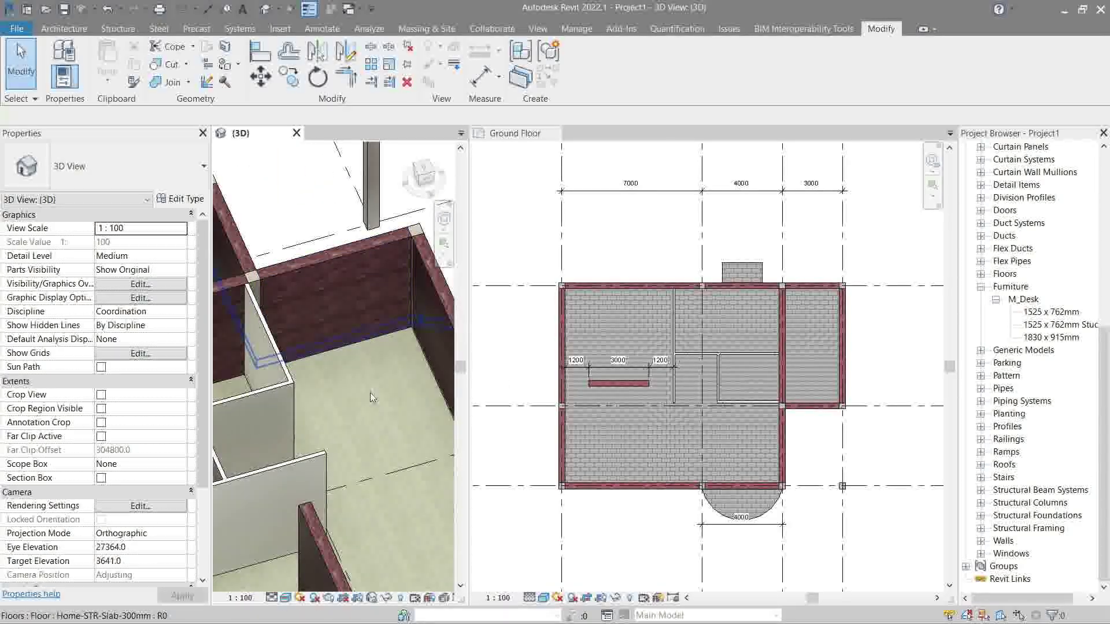
middle_click_drag(349, 353, 352, 415, "shift")
scroll(319, 376, "down", 5)
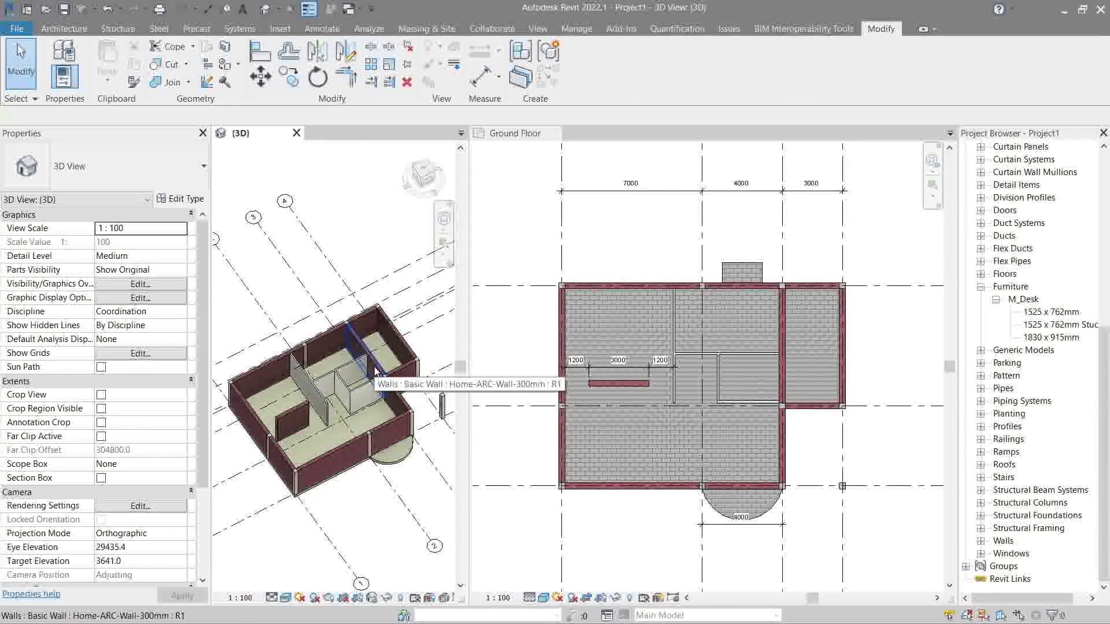